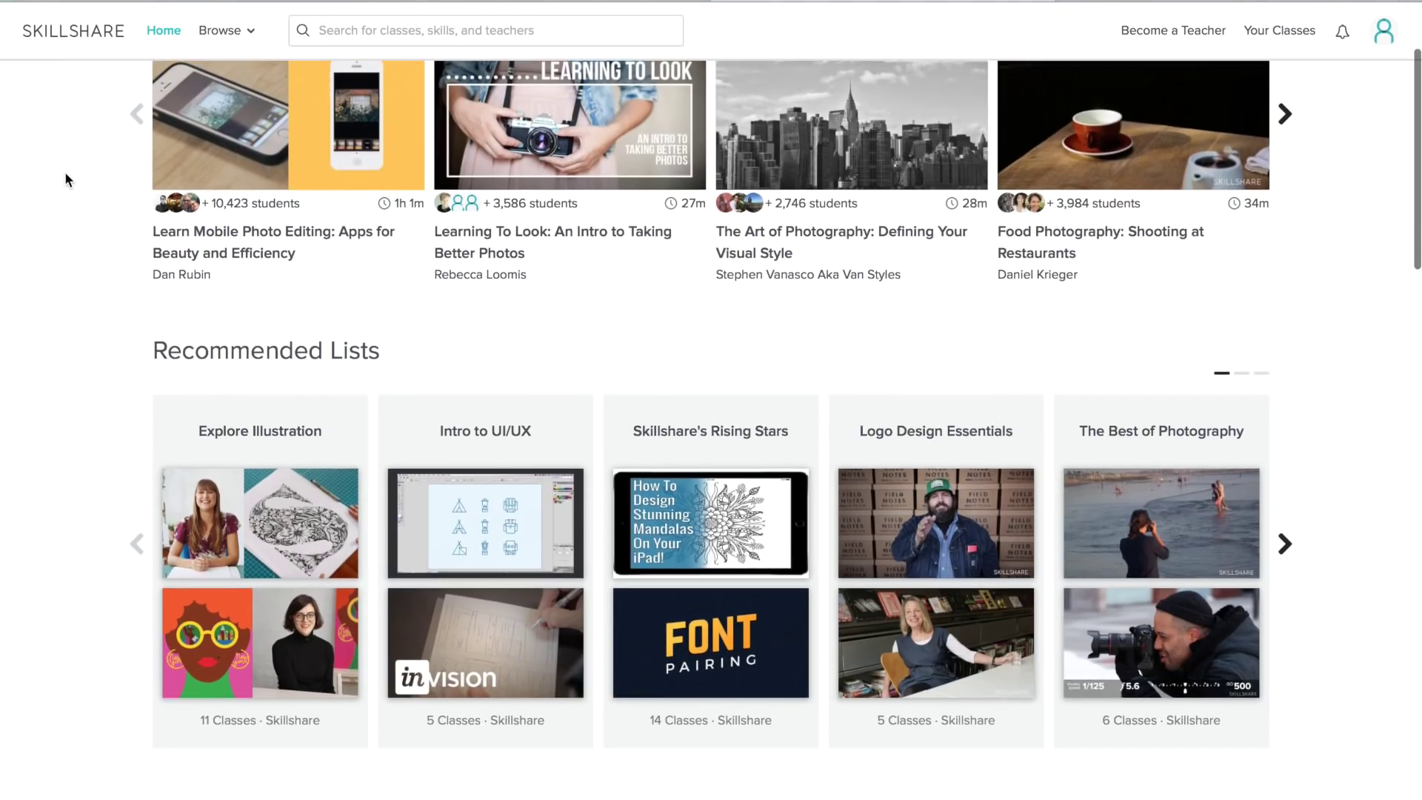
Scroll down the Skillshare home page and open the 'Portrait Photography: Working with Natural Light' class
scroll(65, 175, down, 3)
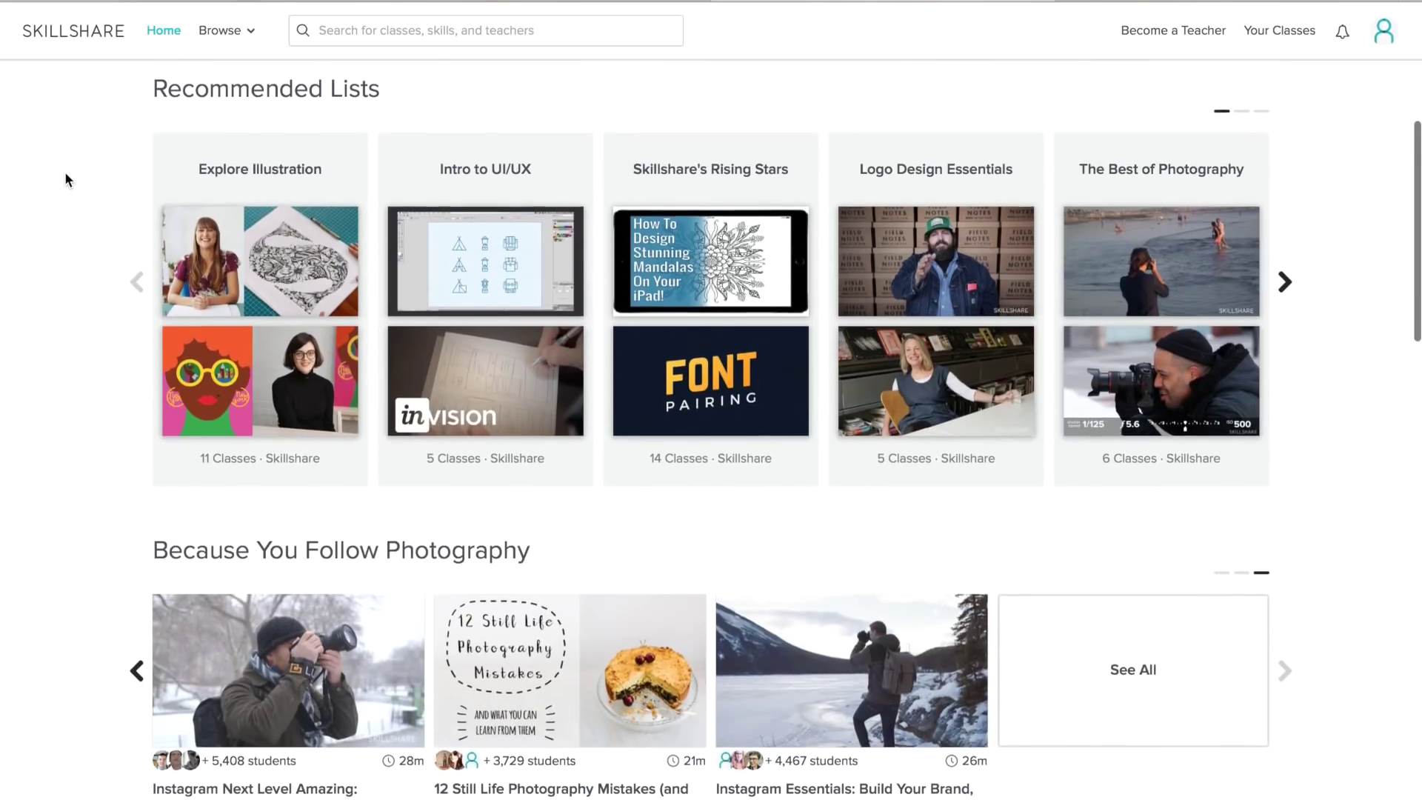
scroll(65, 178, down, 4)
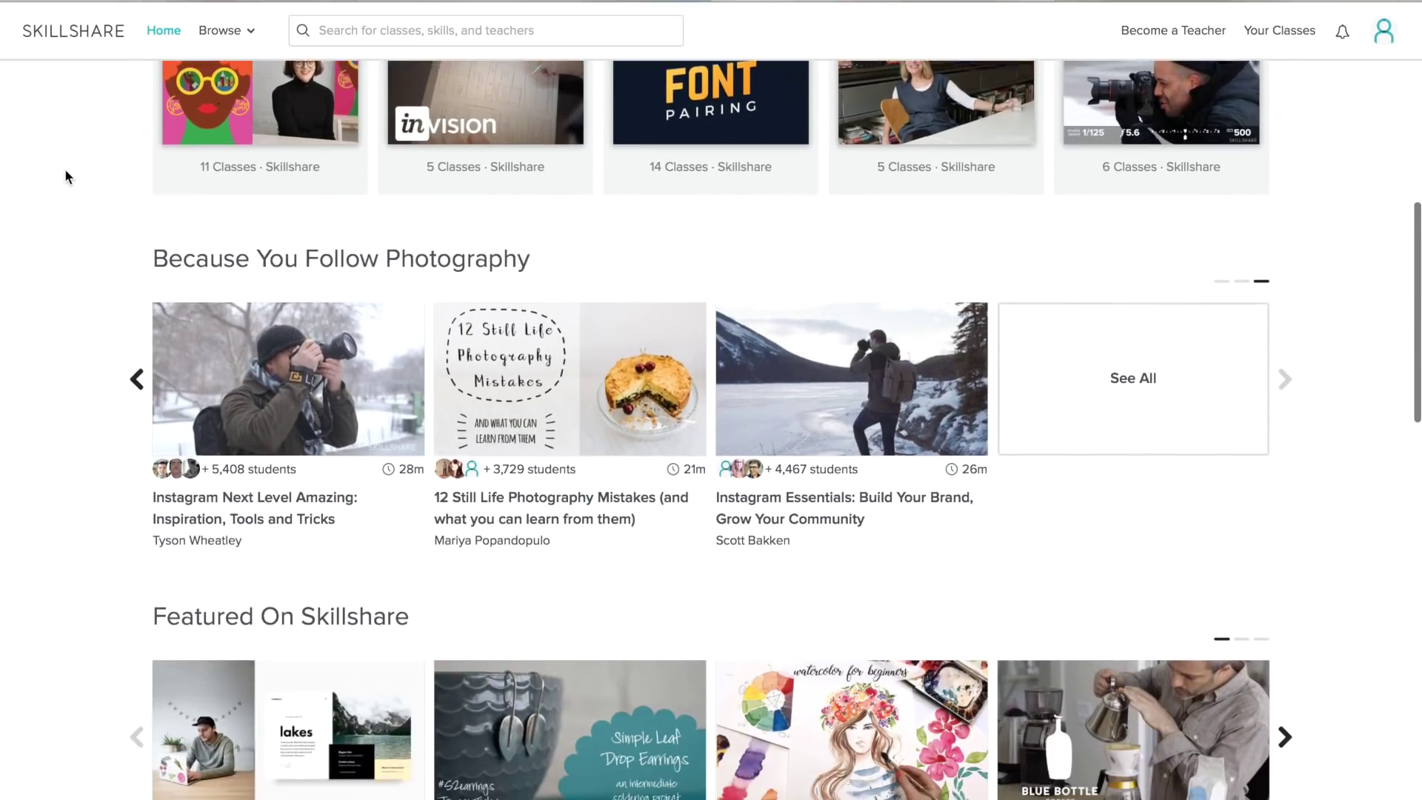
scroll(65, 178, down, 3)
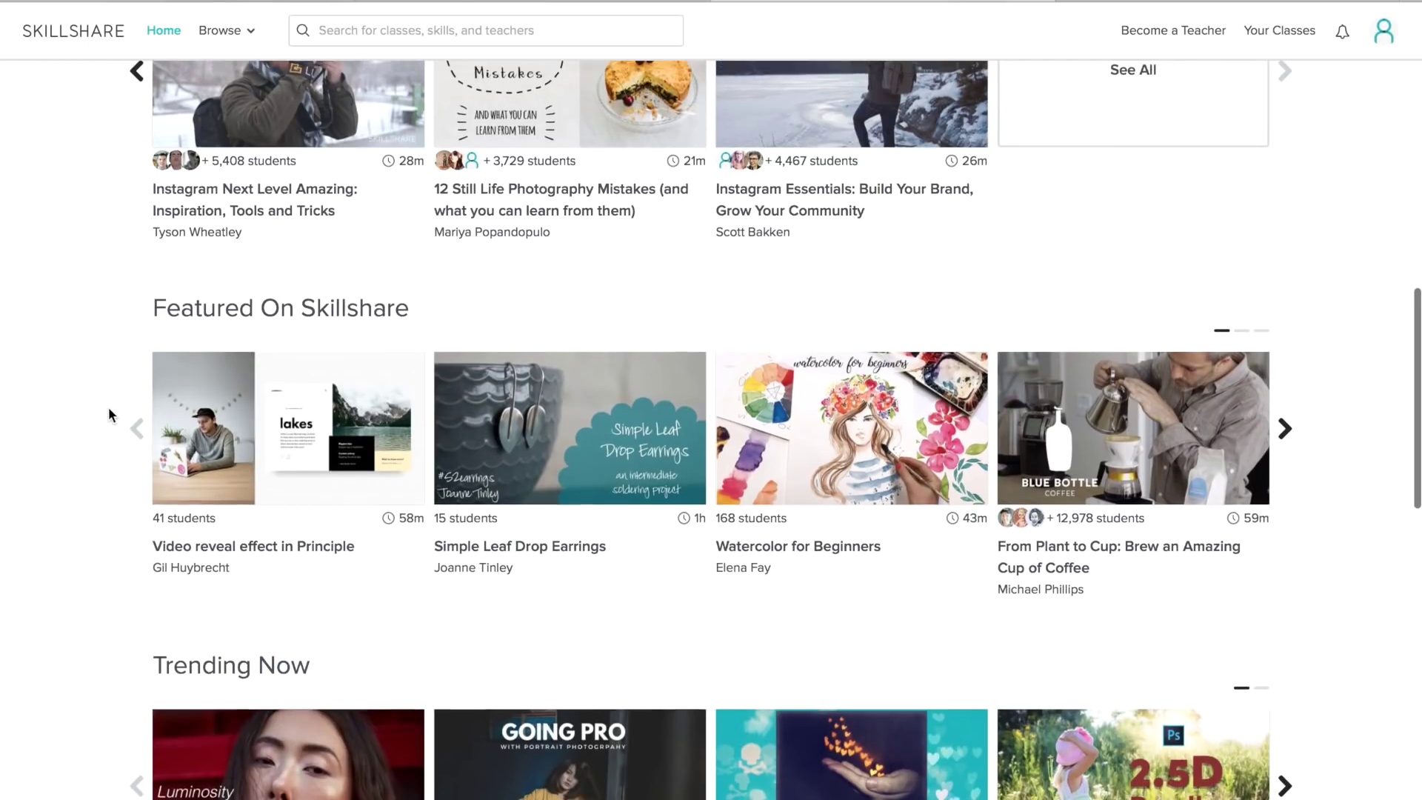
scroll(108, 413, down, 2)
scroll(108, 407, down, 2)
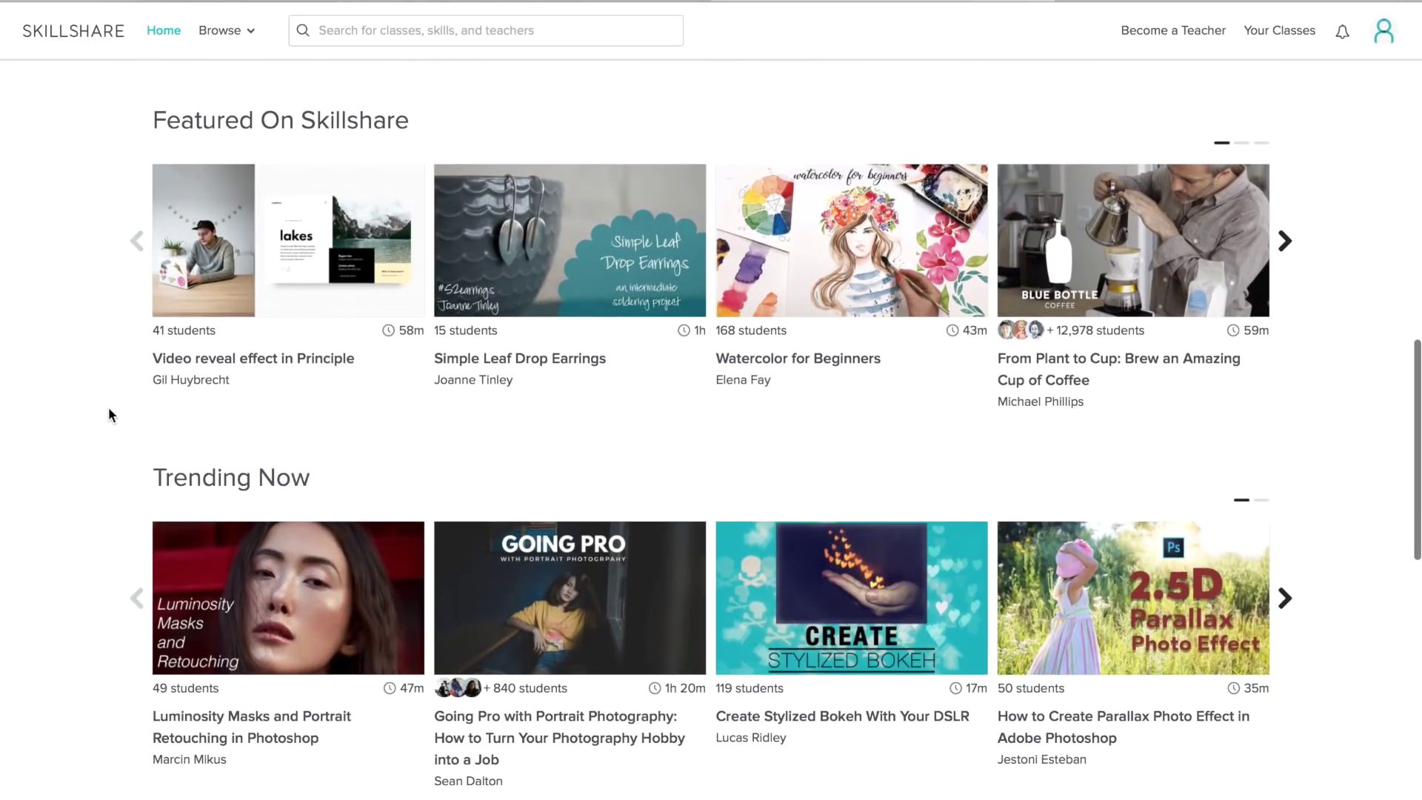
mouse_move(252, 569)
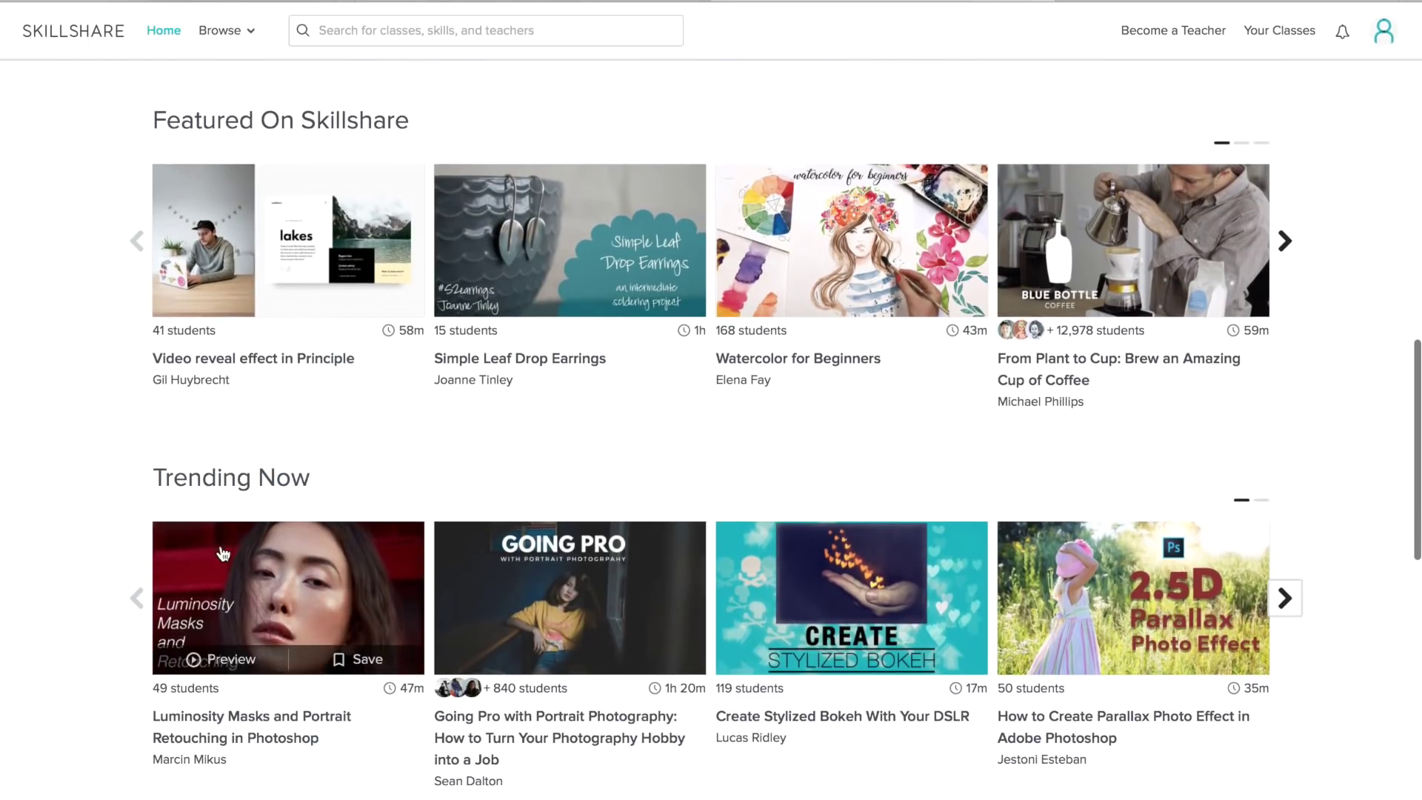
click(252, 569)
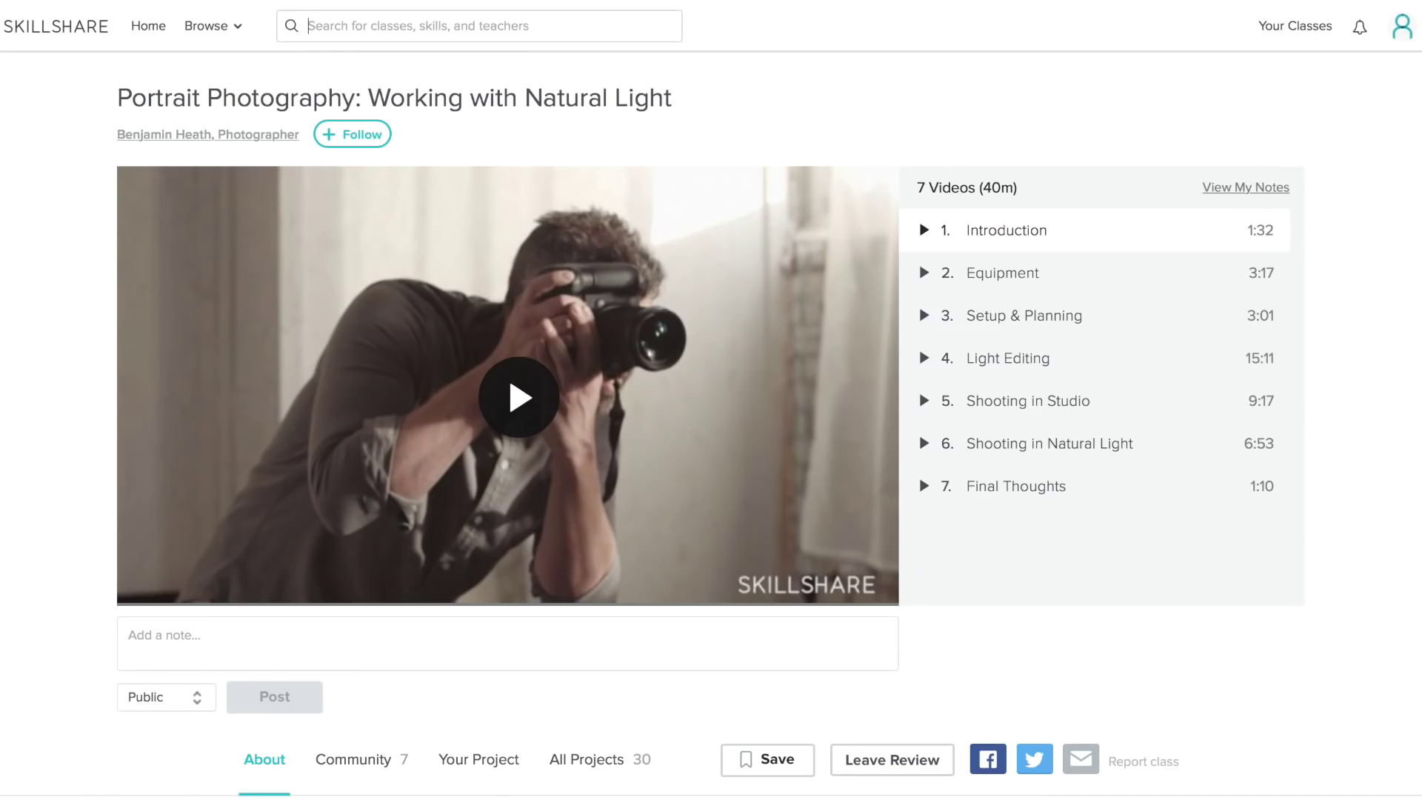
Search classes for 'photo' and filter the results to the DIGITAL PHOTOGRAPHY tag
text(photo)
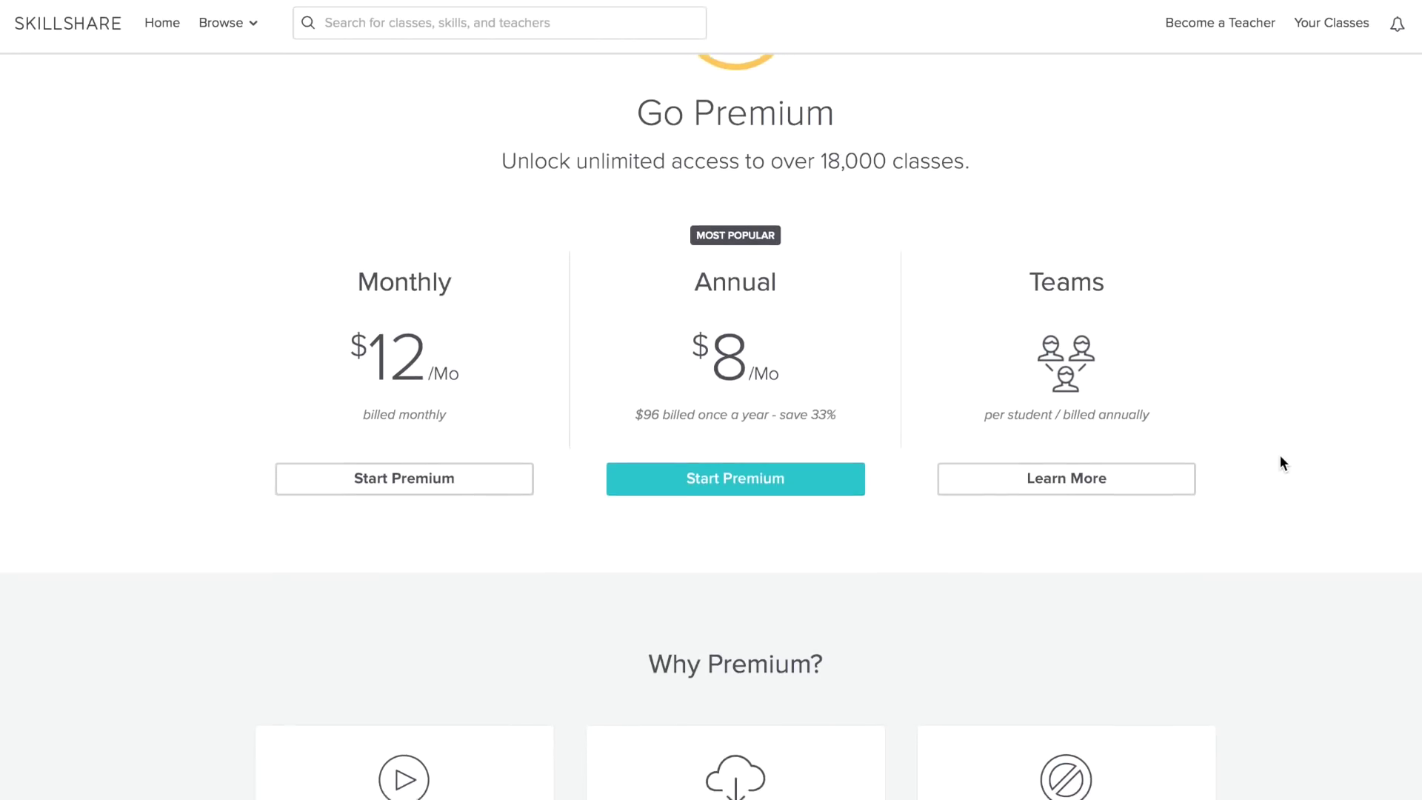
scroll(1279, 455, down, 3)
scroll(1279, 454, down, 3)
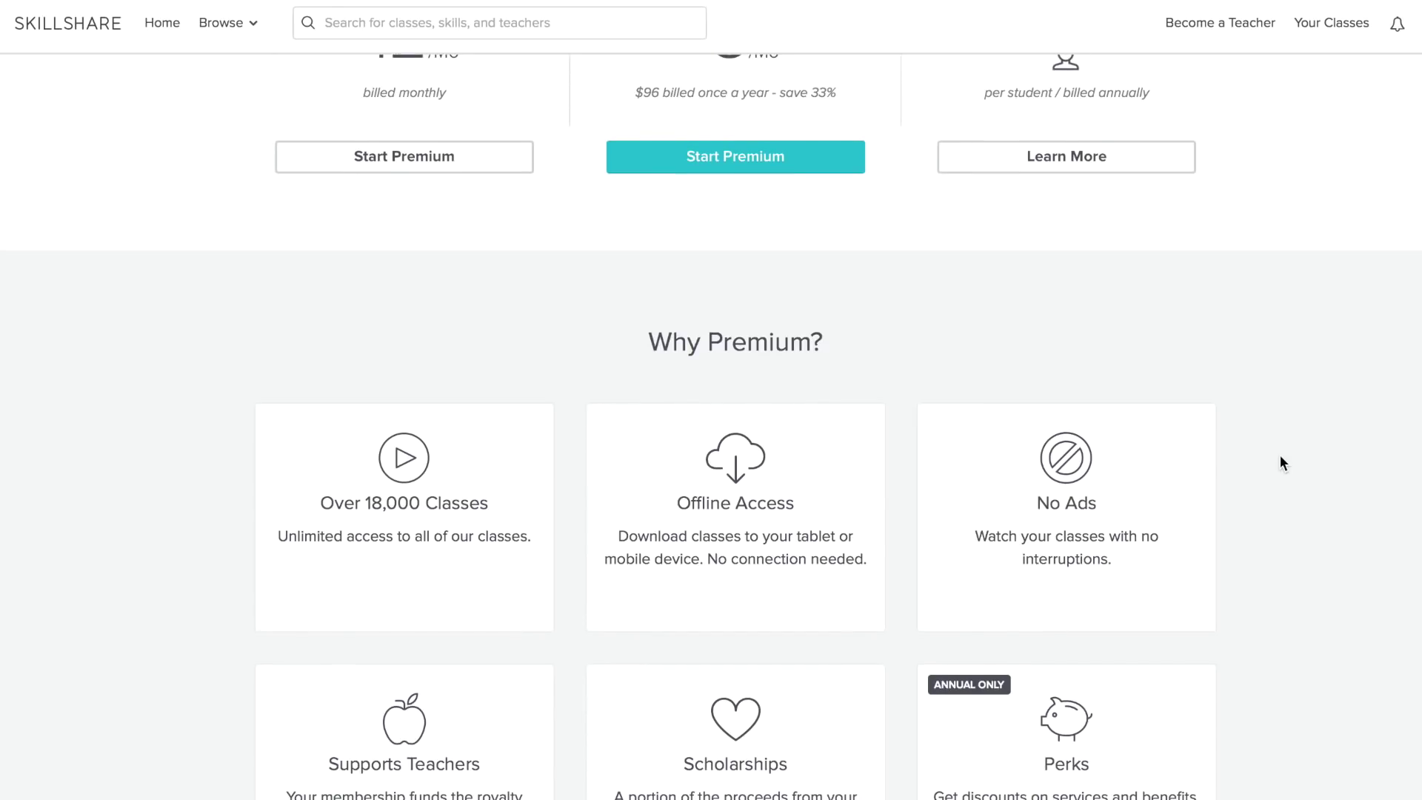
scroll(1280, 454, down, 3)
scroll(1280, 456, down, 3)
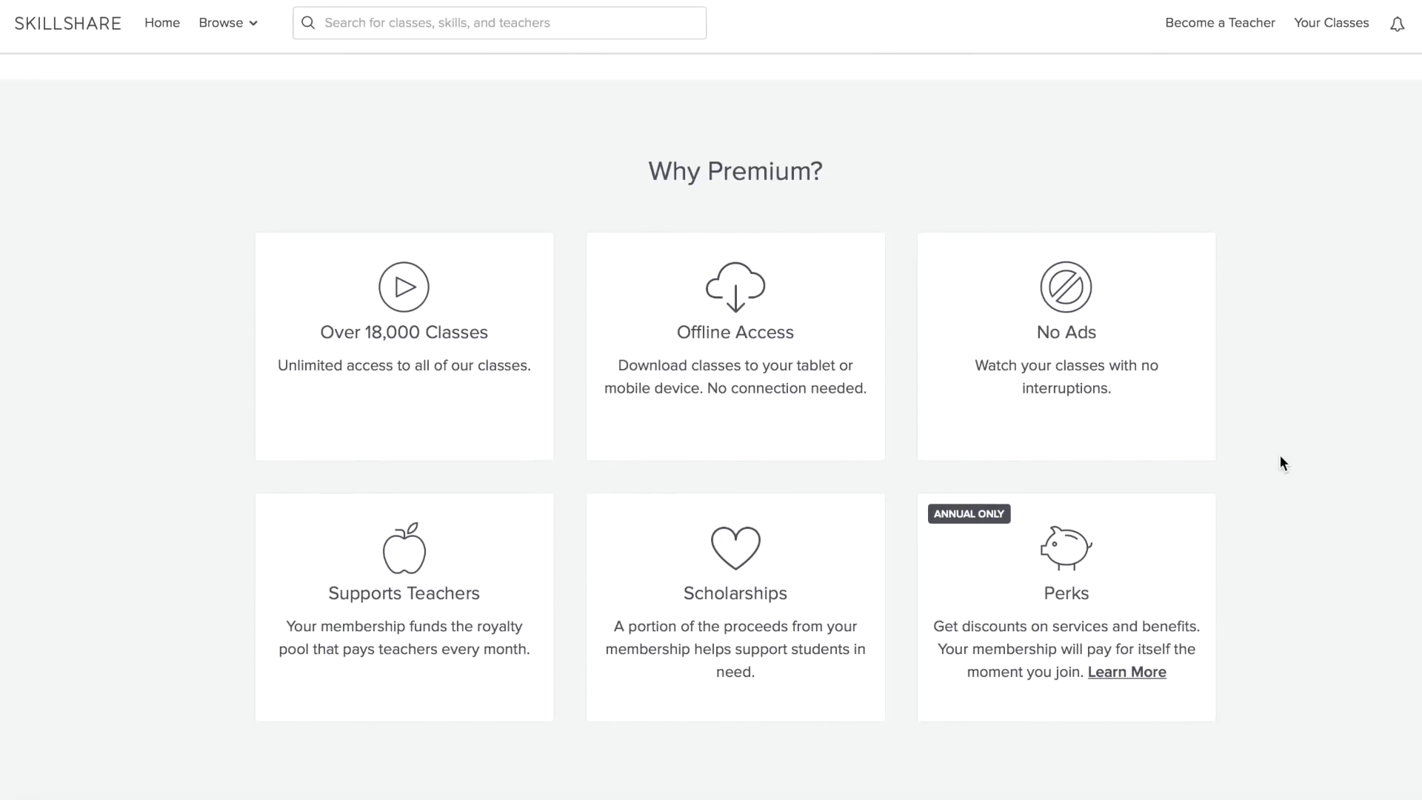
scroll(1280, 457, down, 3)
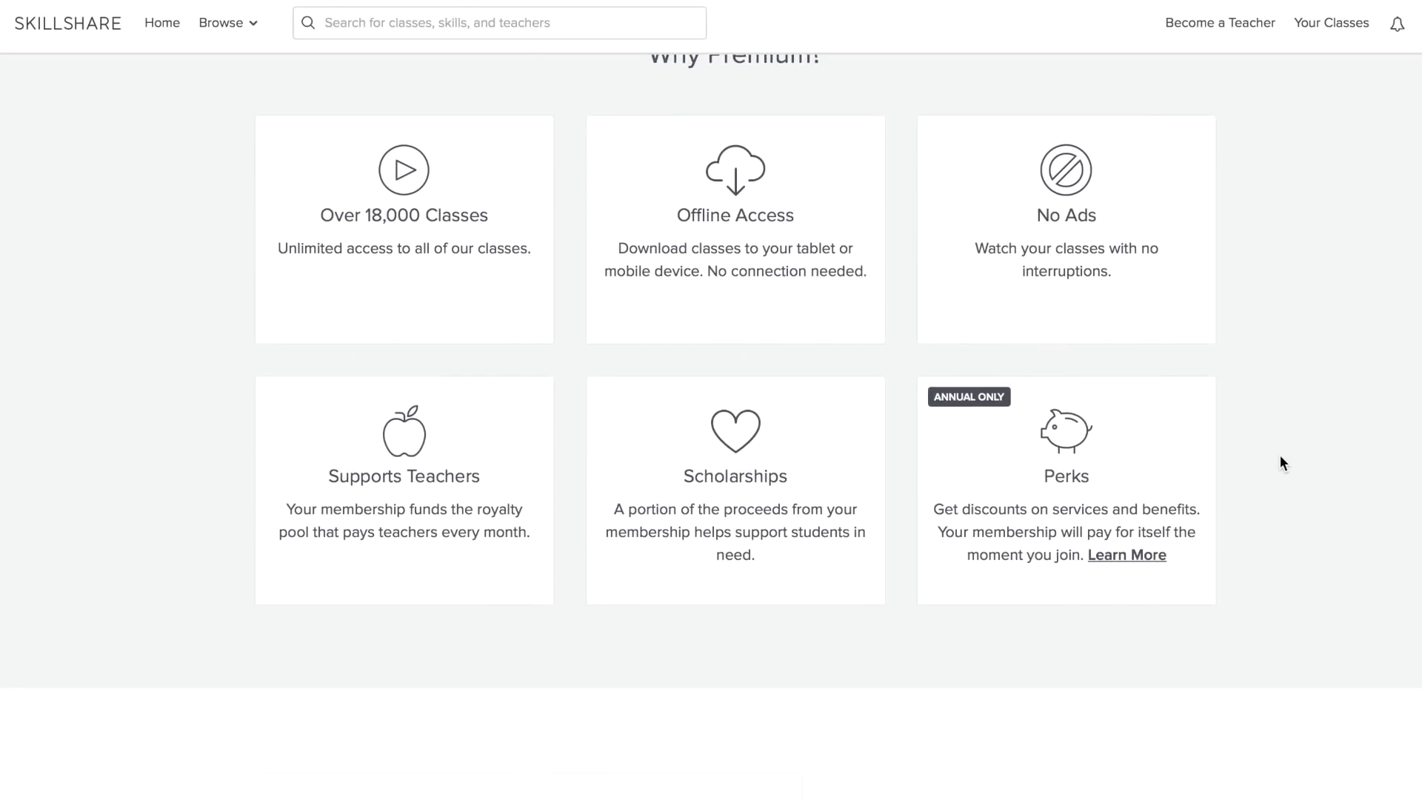
scroll(1280, 457, down, 5)
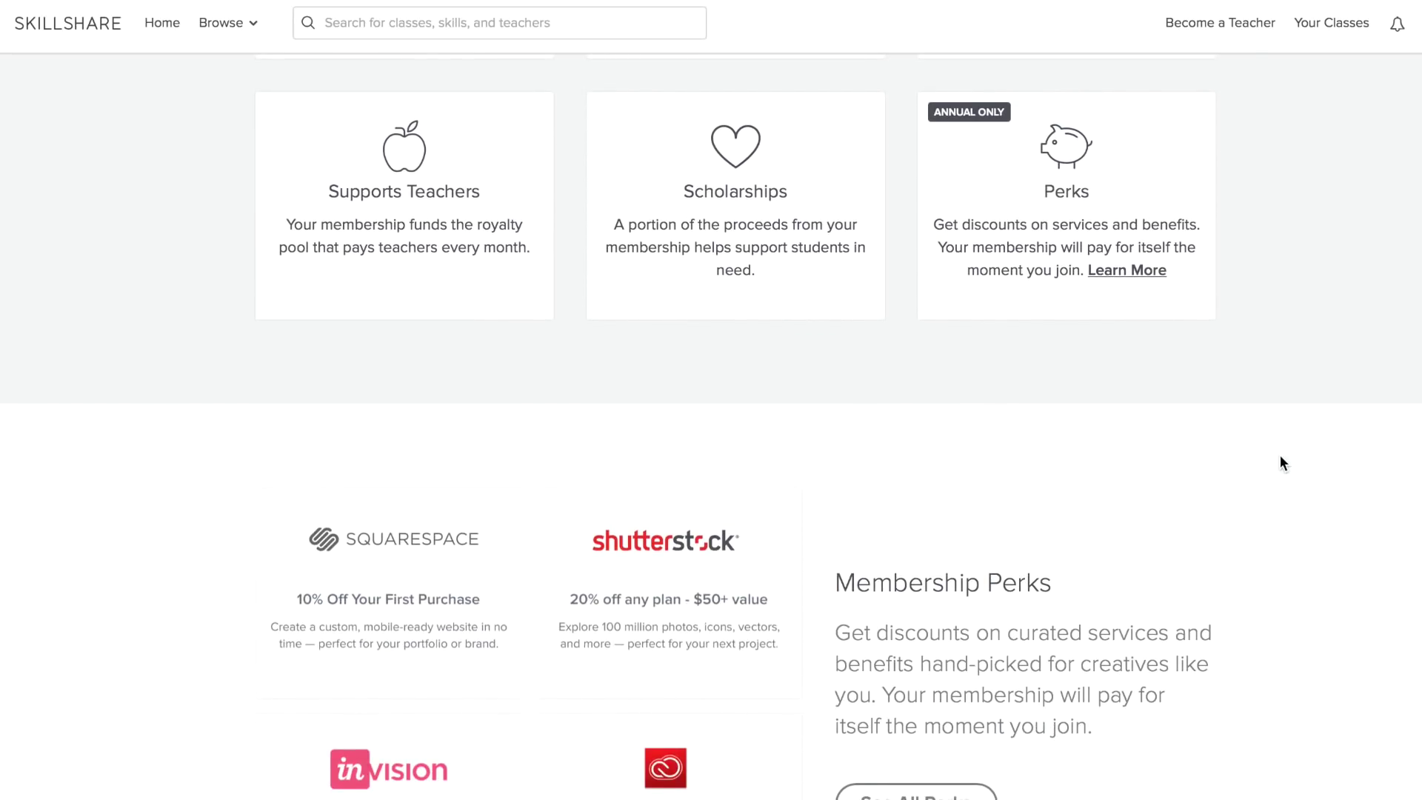
scroll(1280, 457, down, 3)
scroll(1279, 455, down, 2)
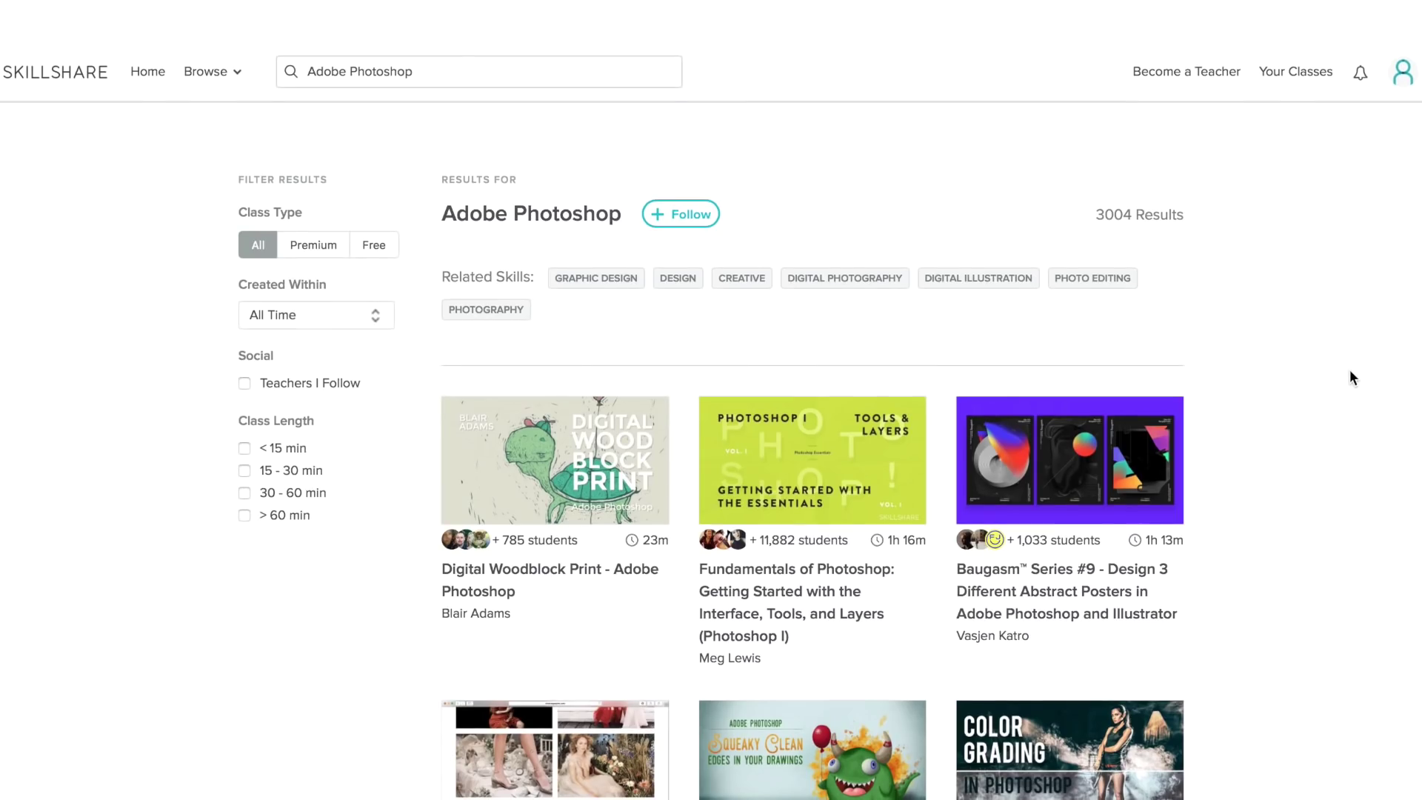
click(851, 291)
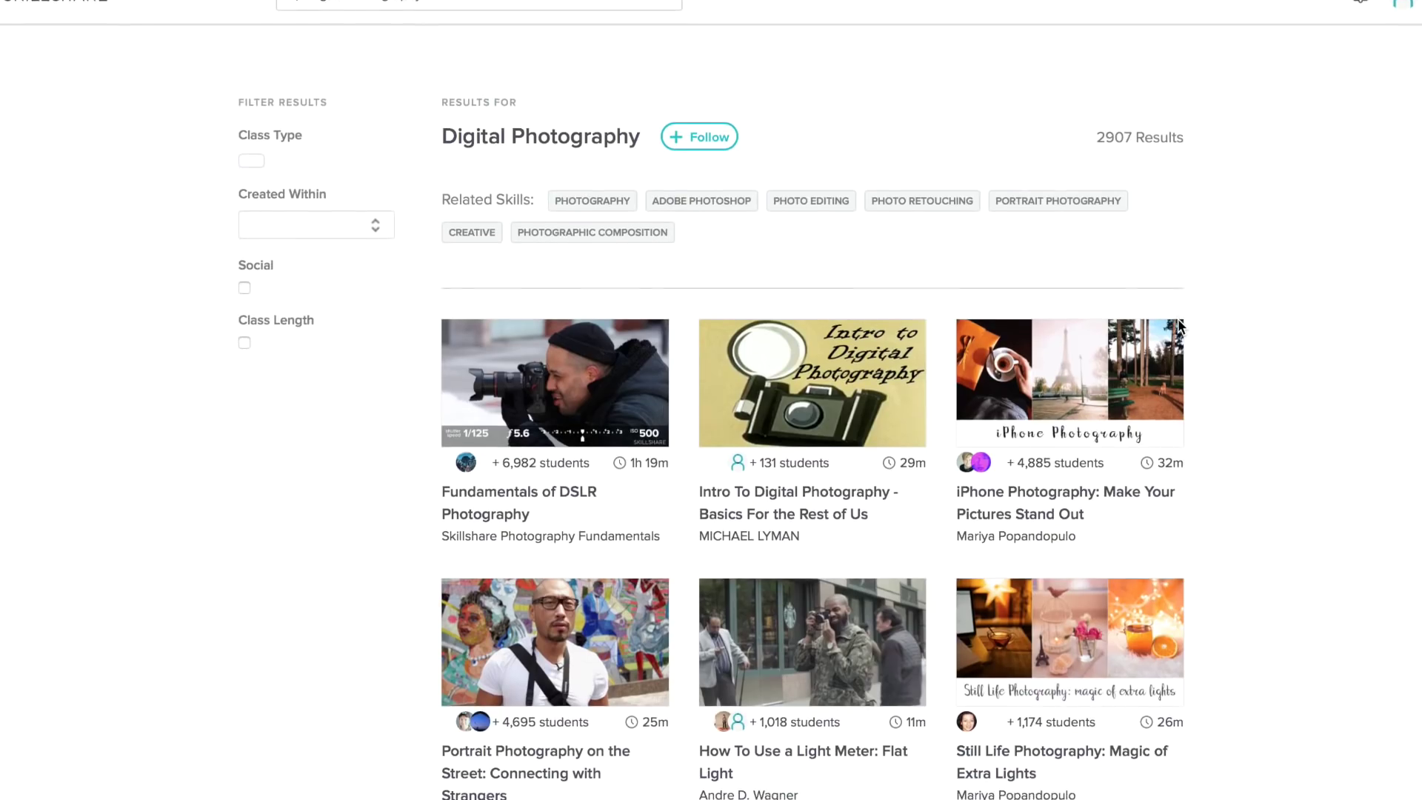
Scroll to the recommended lists and advance to the next set, toward The Best of Photography
scroll(1181, 326, down, 3)
scroll(1179, 326, down, 3)
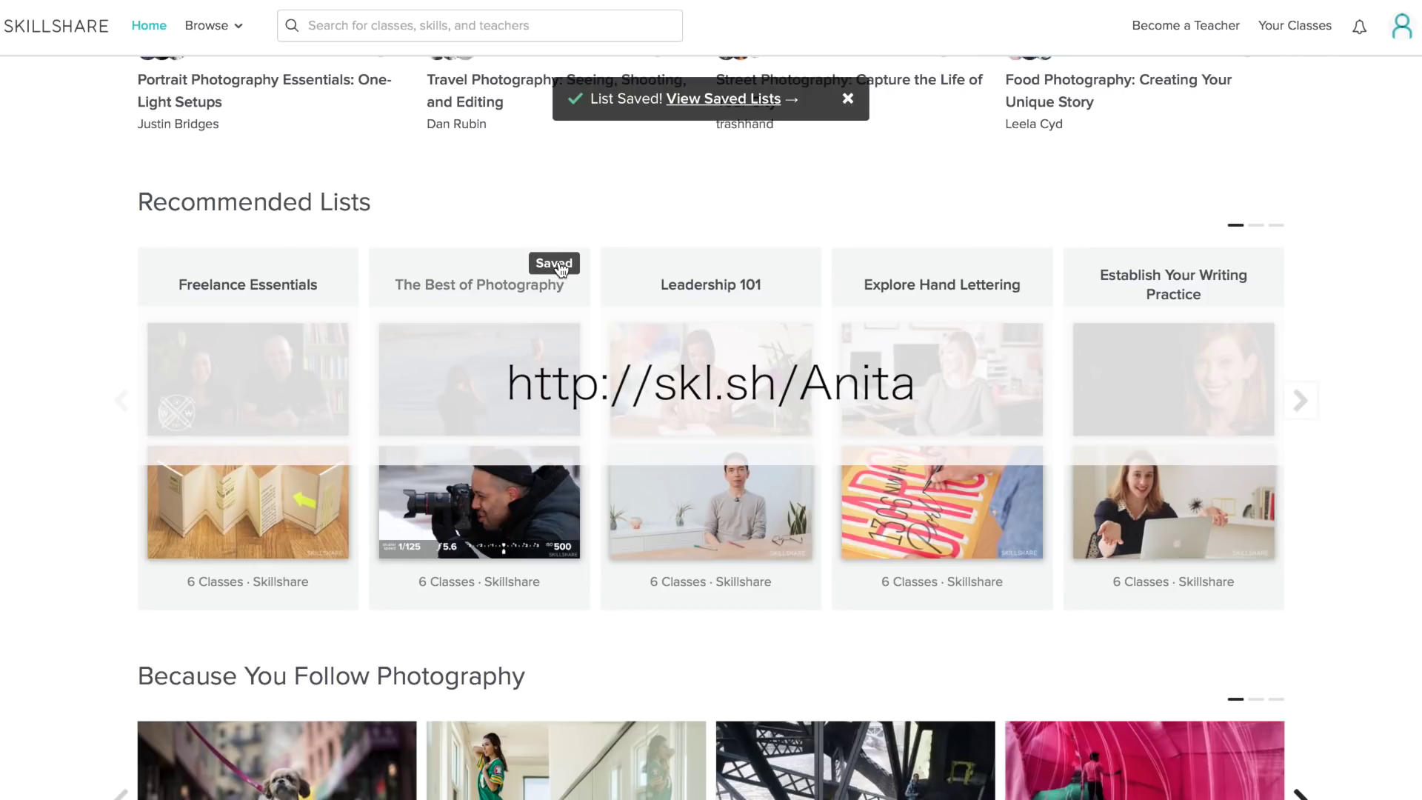
click(1298, 418)
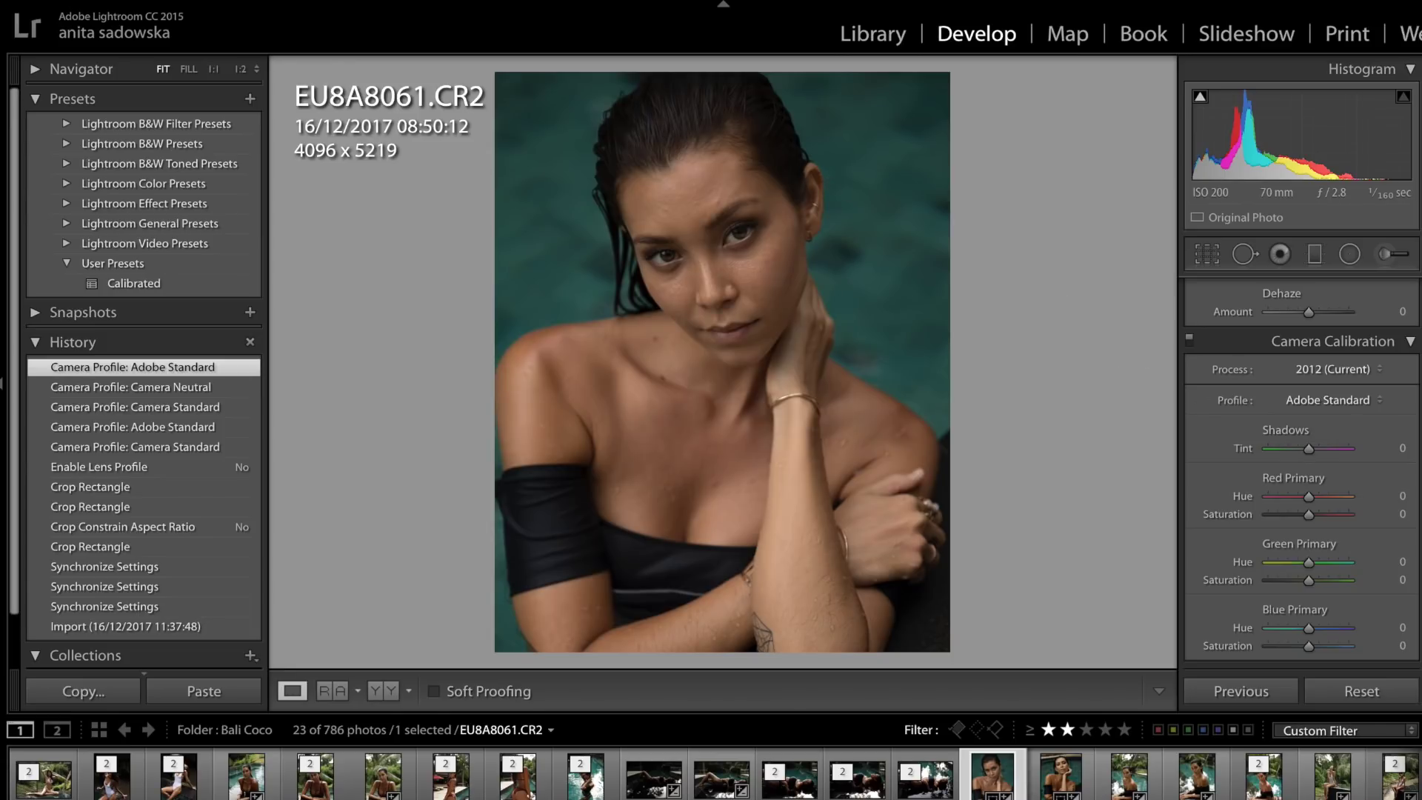
Enable Lens Corrections profile corrections (Canon EF 24-70mm, Distortion 62, Vignetting 59)
scroll(1308, 449, up, 5)
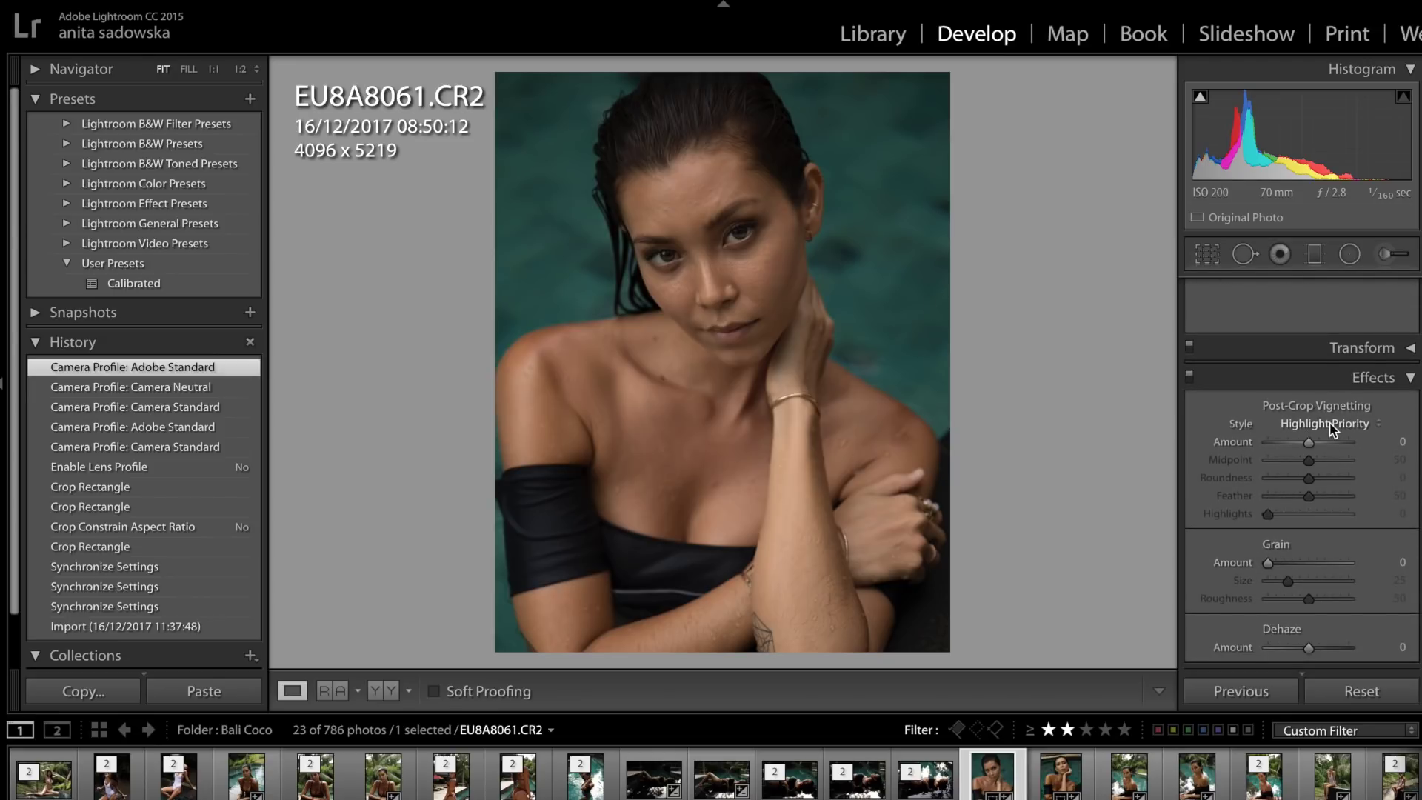
scroll(1330, 429, up, 5)
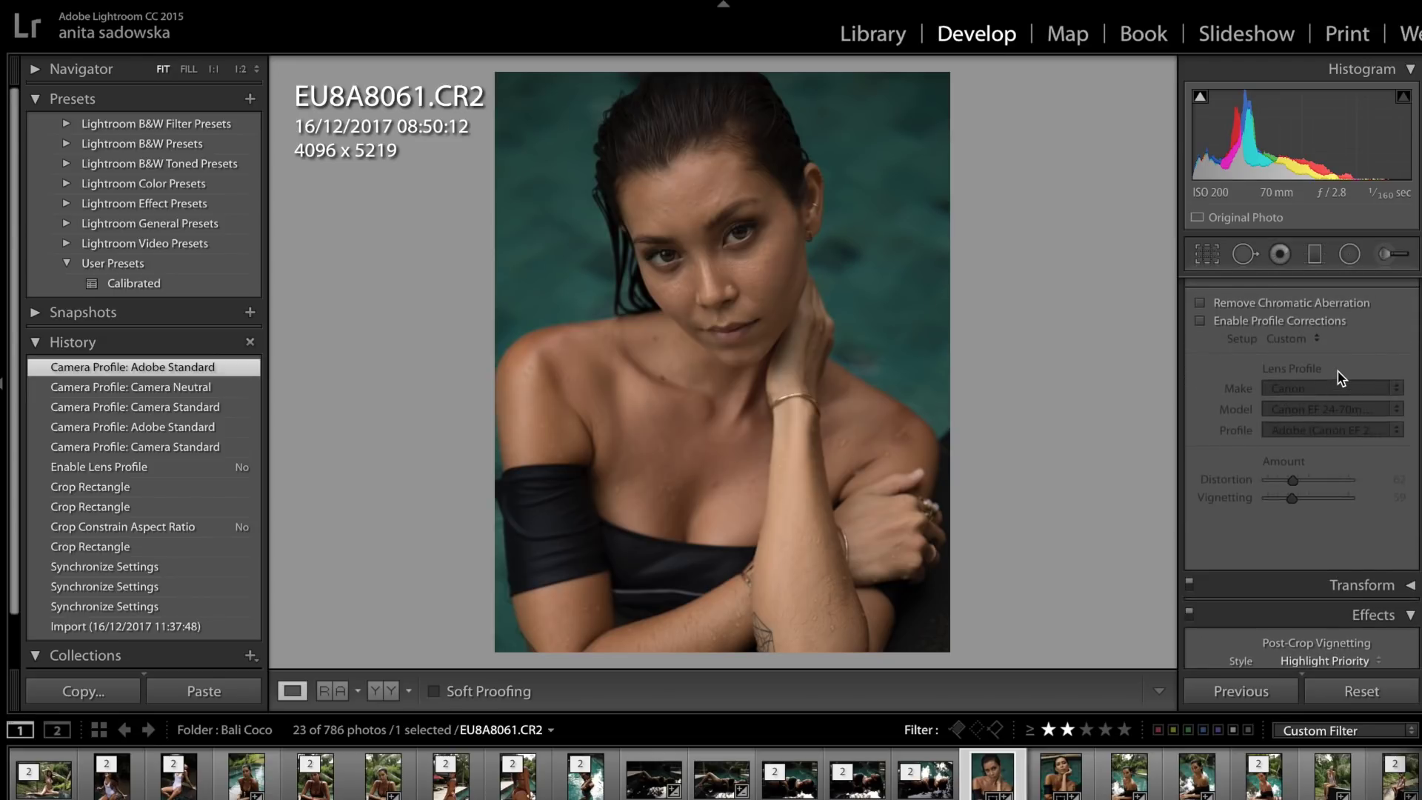
scroll(1311, 359, up, 1)
click(1283, 342)
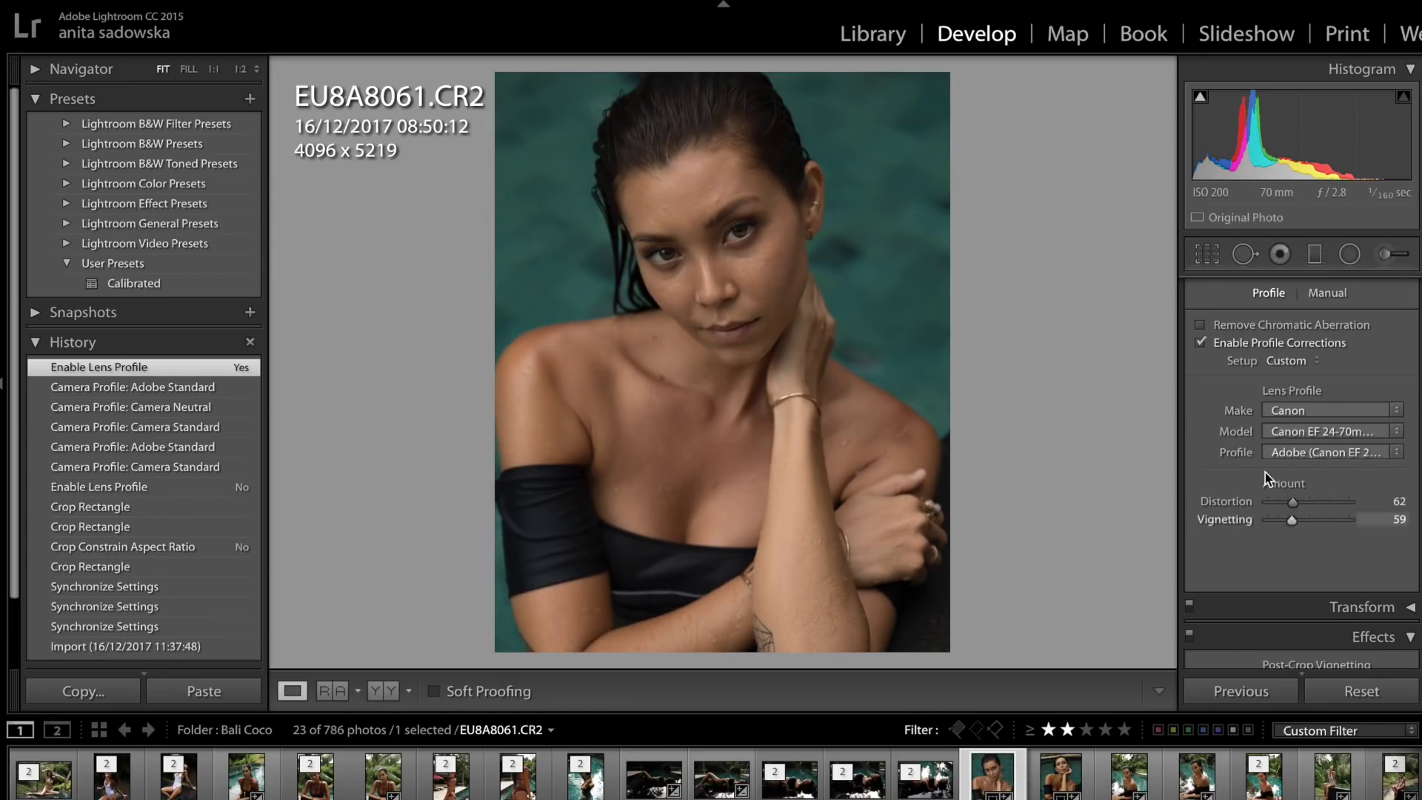
scroll(1246, 467, down, 1)
scroll(1251, 463, down, 5)
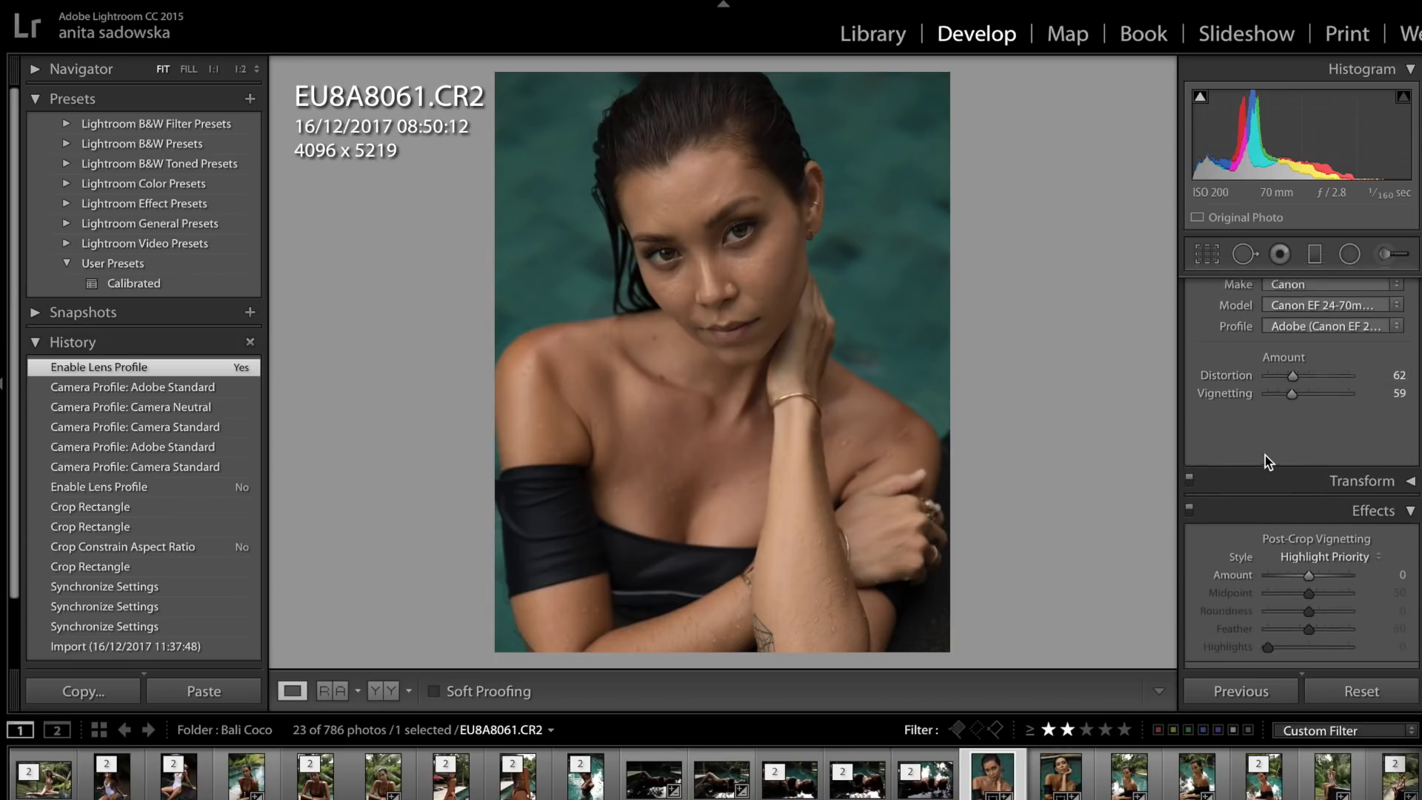
scroll(1265, 457, down, 10)
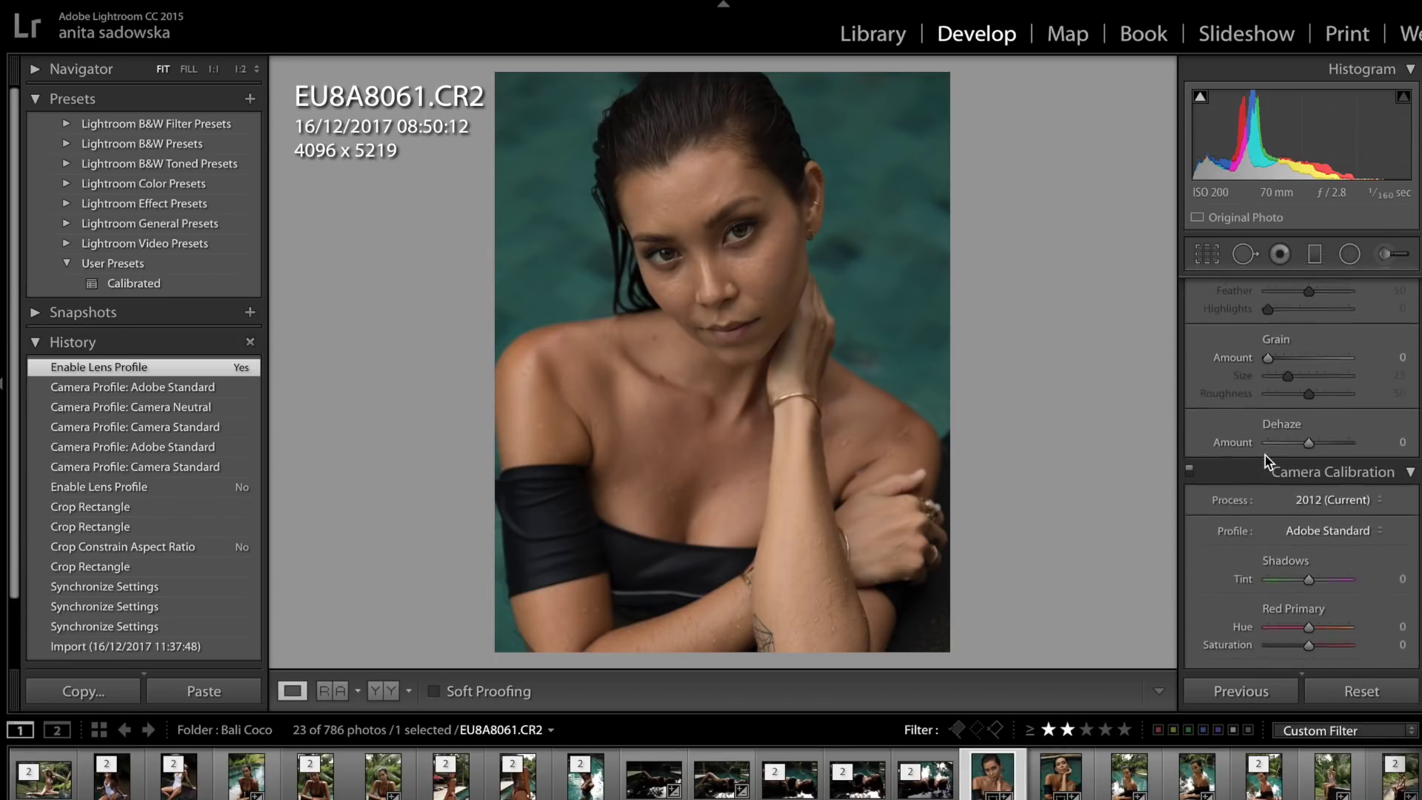
scroll(1264, 455, down, 2)
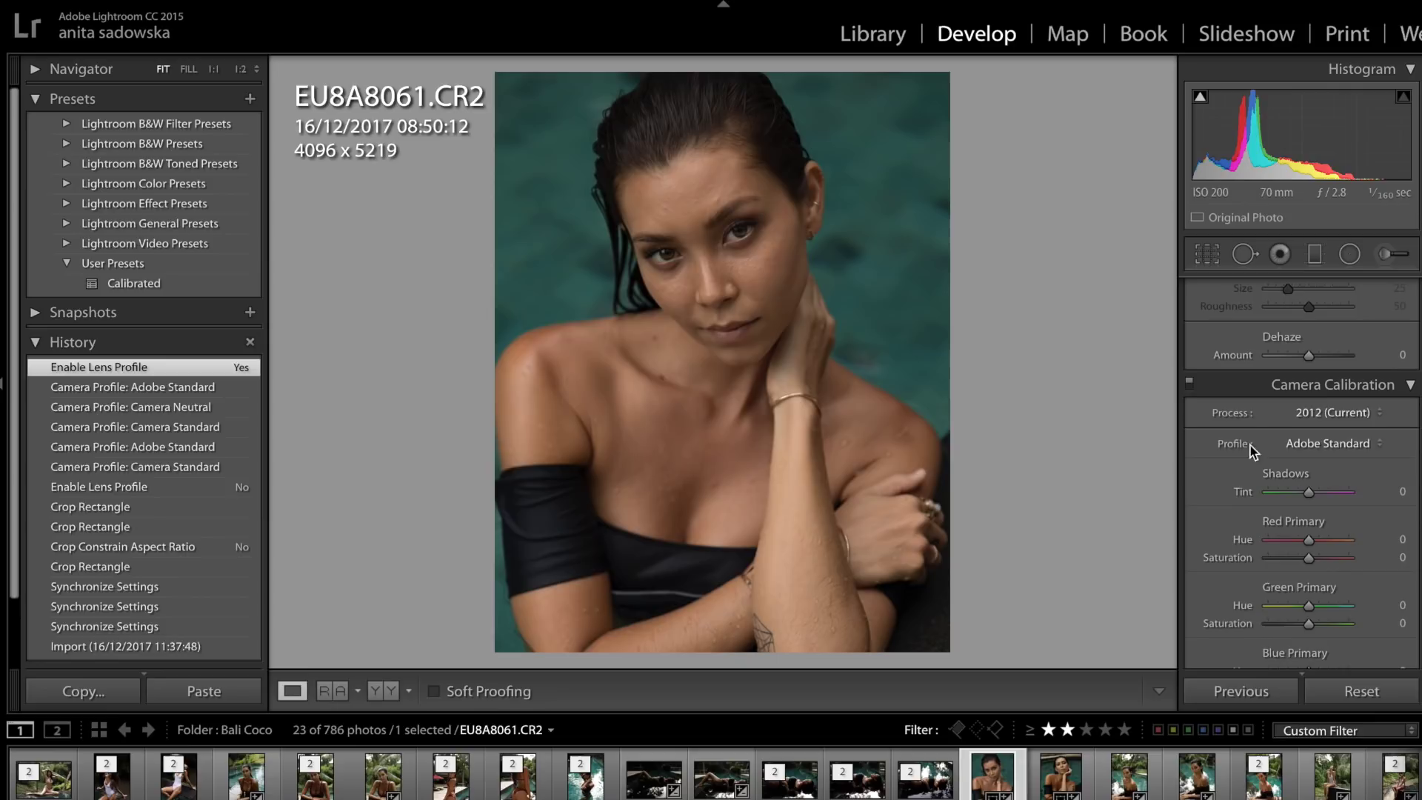
Try Camera Standard, then set the Camera Calibration profile to Camera Neutral
click(1312, 448)
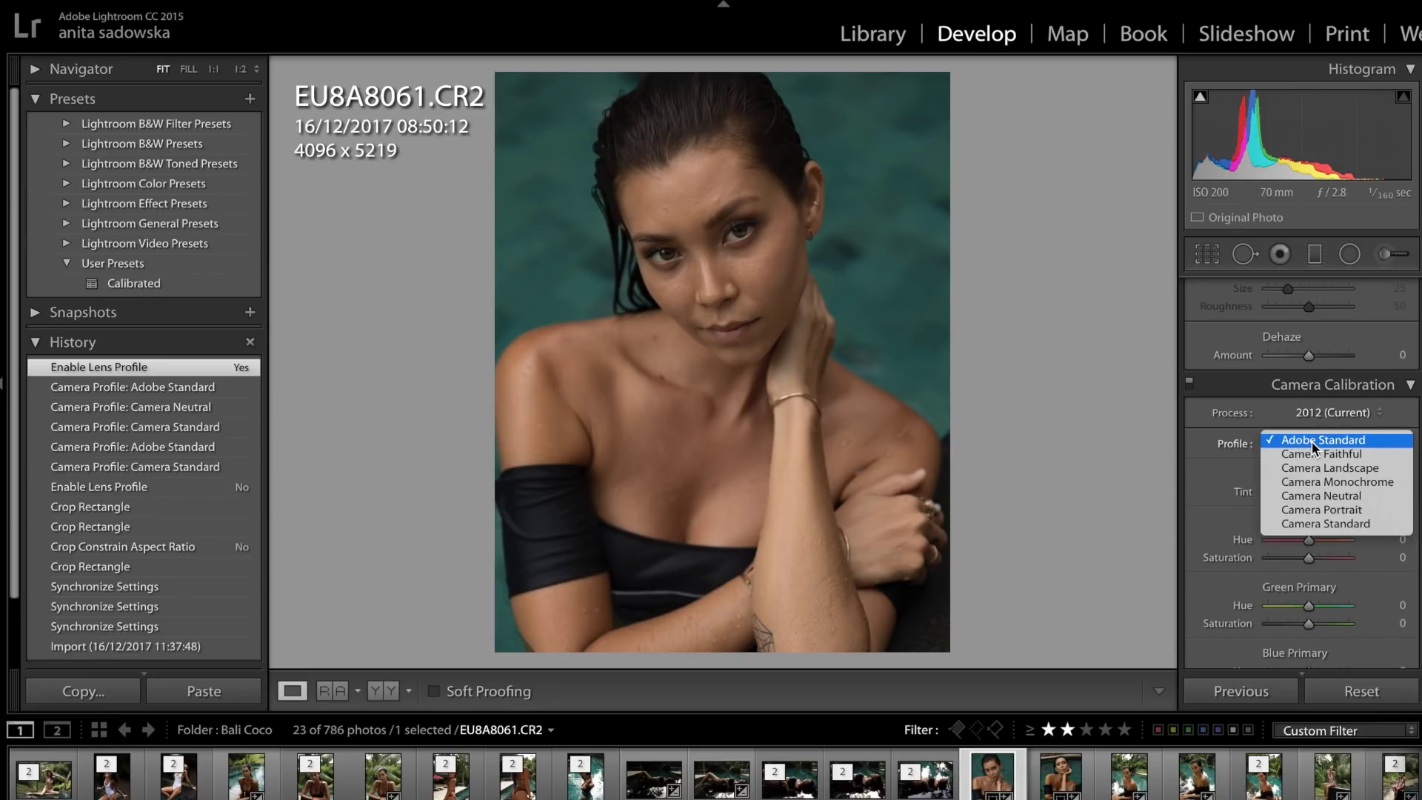
click(1322, 526)
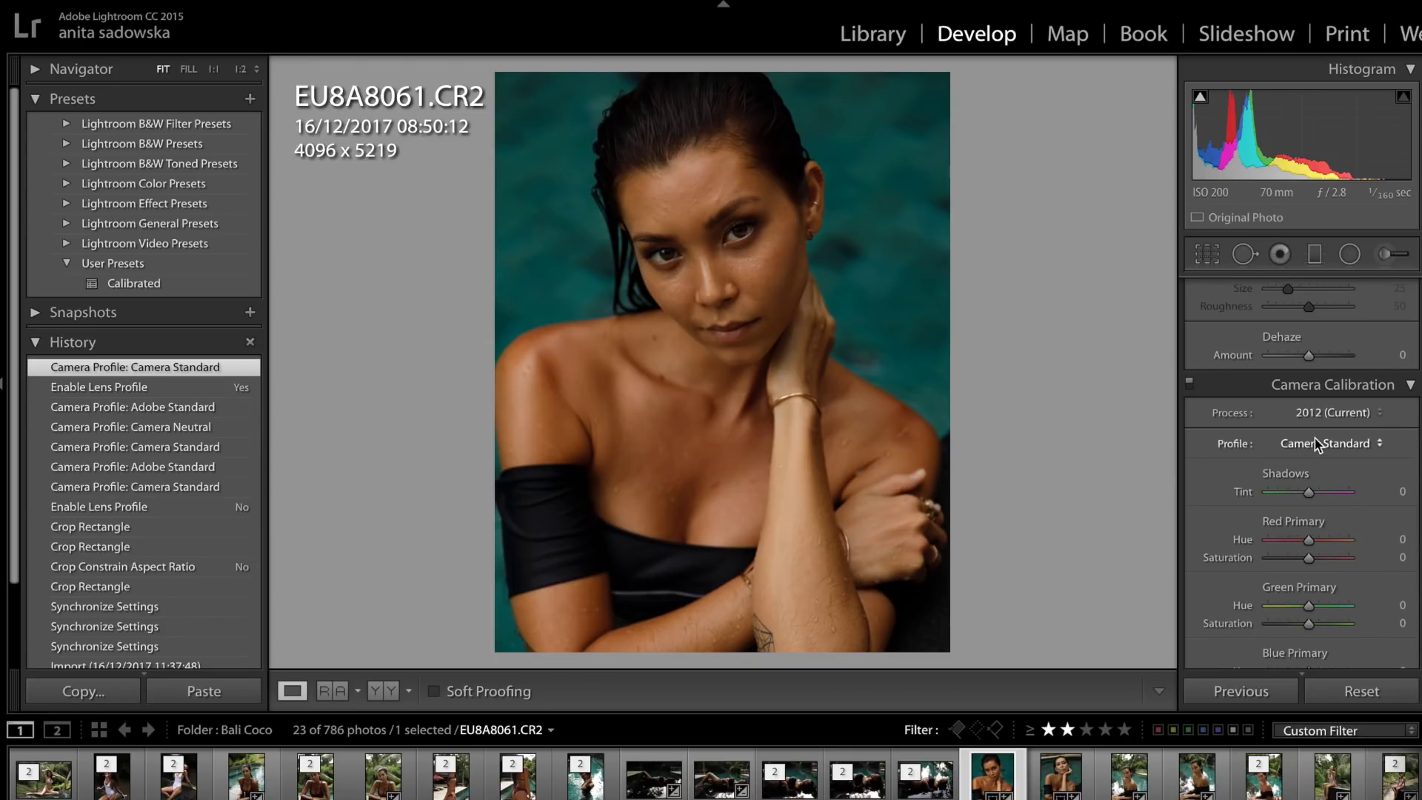
click(1314, 442)
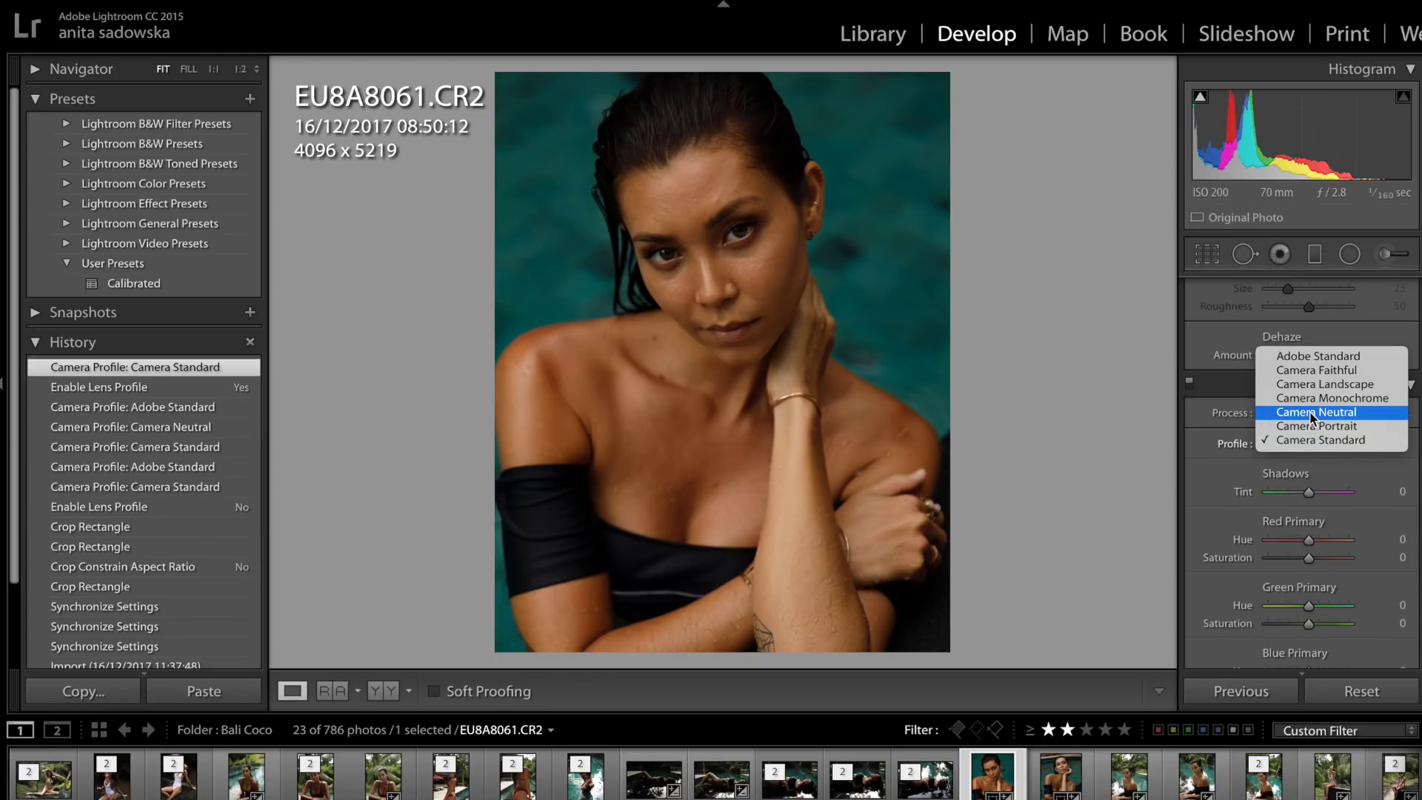
click(1309, 411)
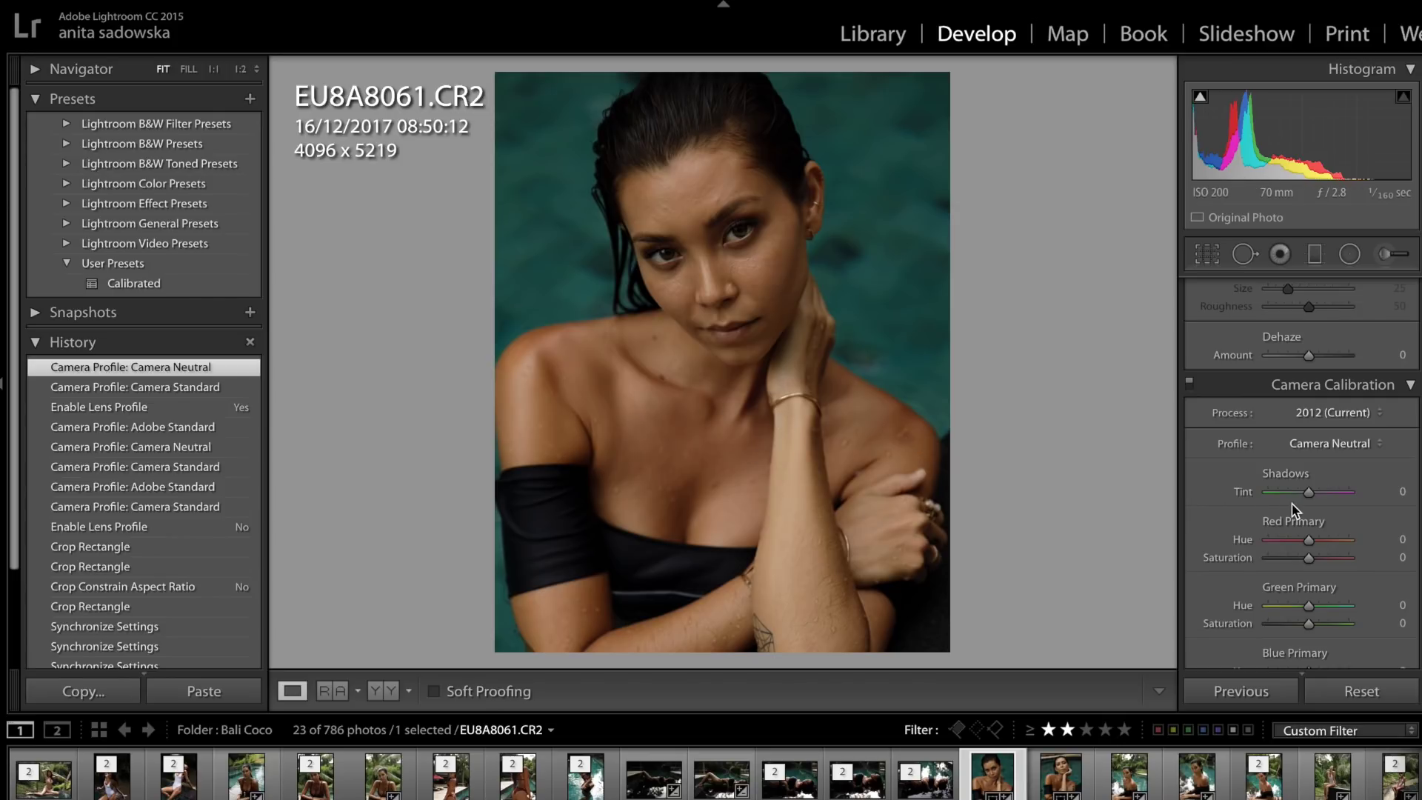
click(1315, 444)
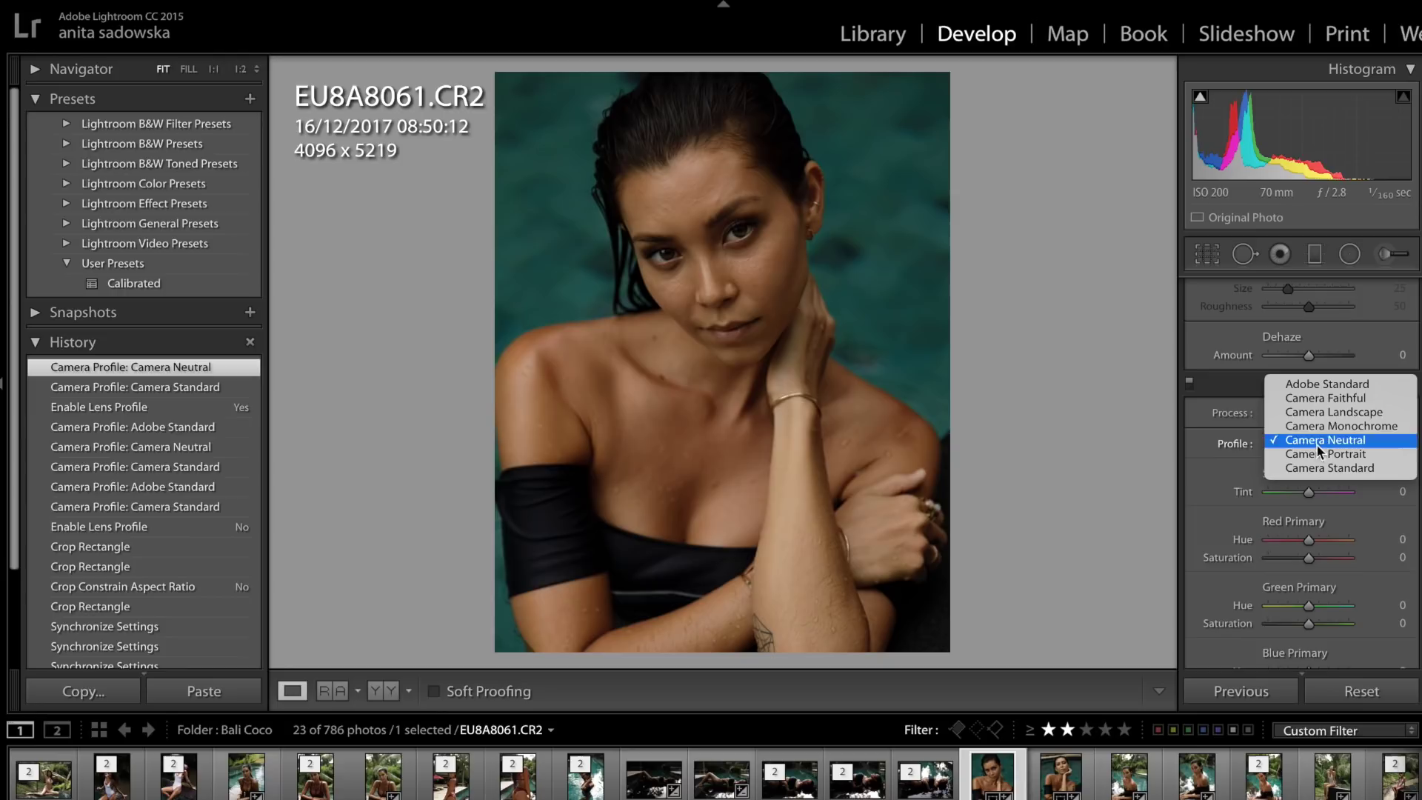
click(1317, 442)
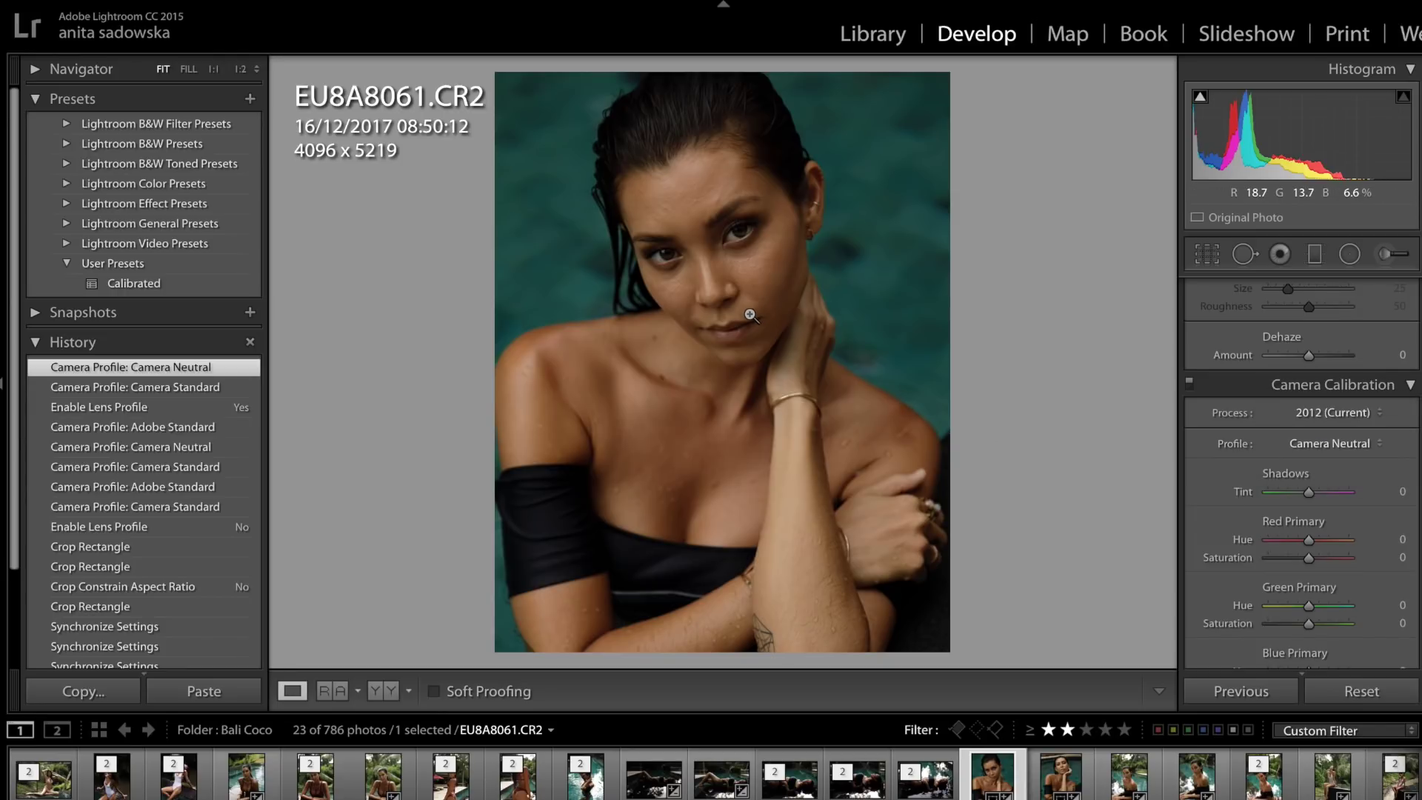
right_click(728, 328)
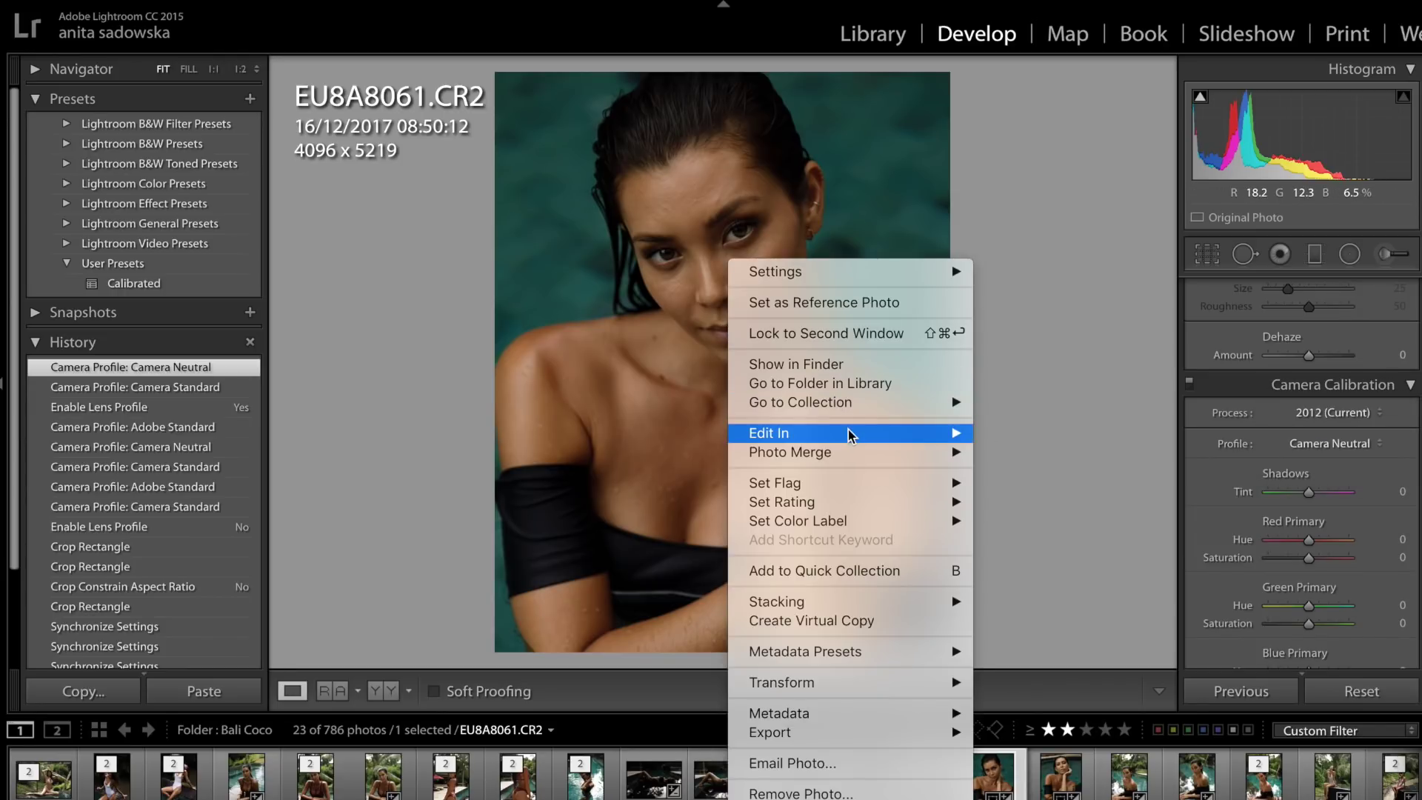
Zoom the portrait to 100% on the face and duplicate the Background as Layer 1
mouse_move(856, 435)
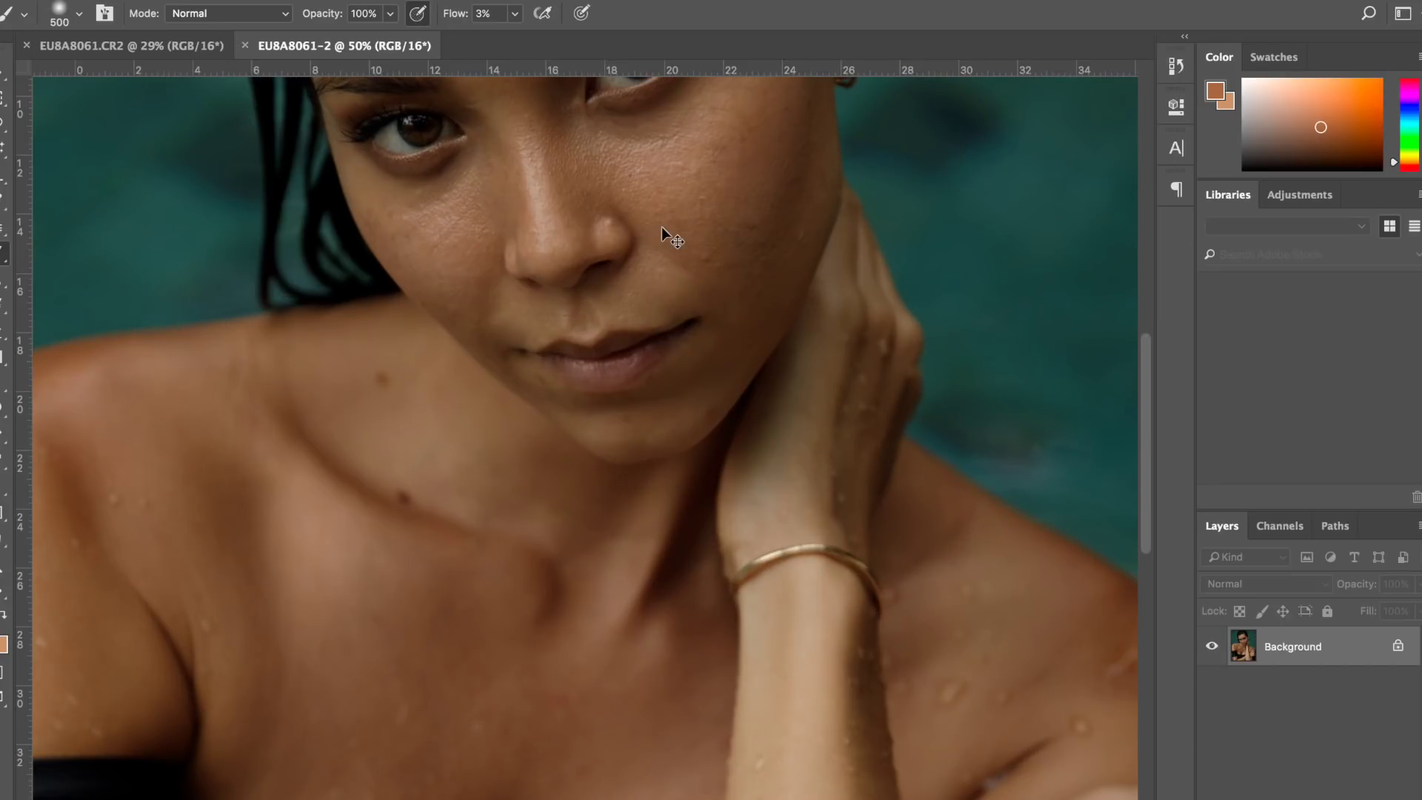
key(super+plus)
scroll(650, 216, up, 3)
scroll(585, 148, up, 2)
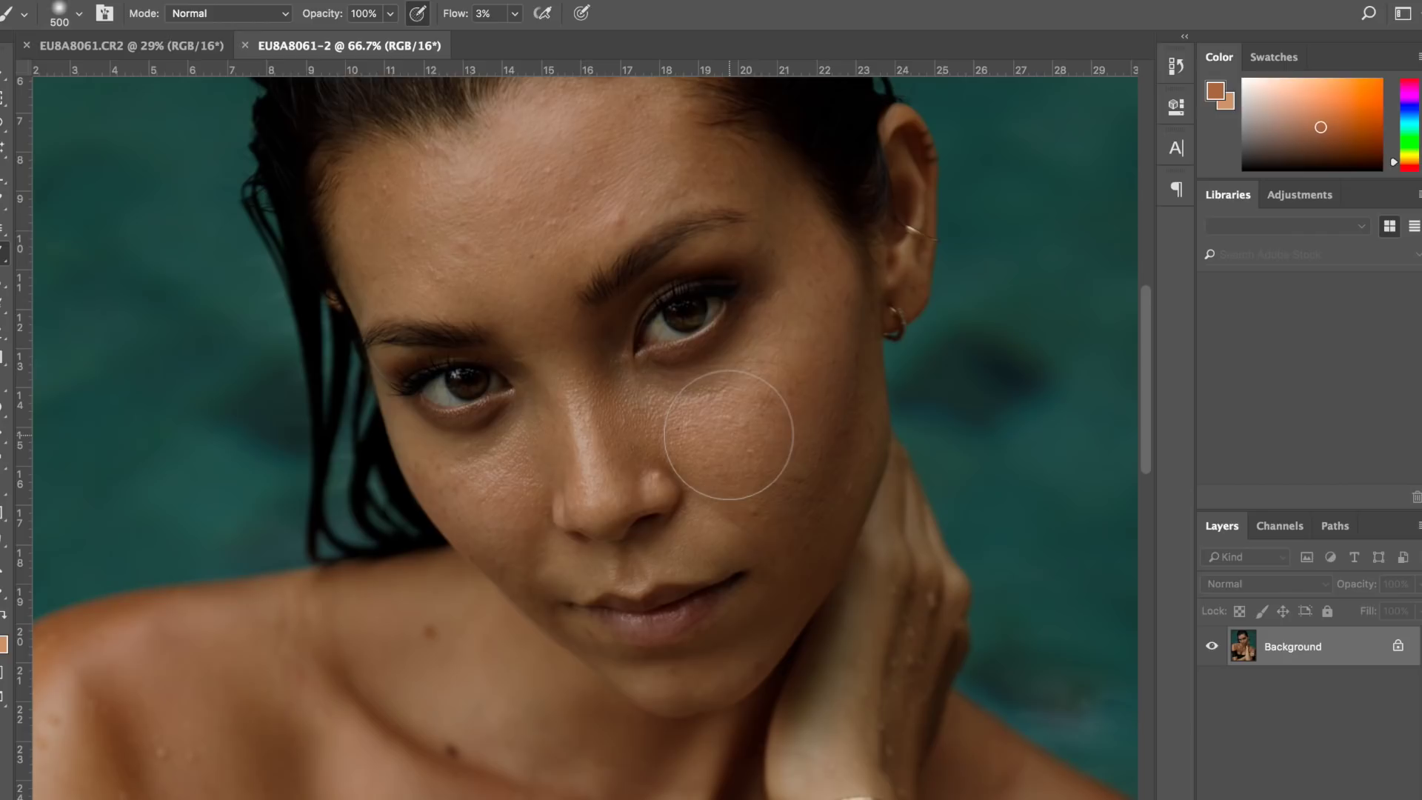
key(super+plus)
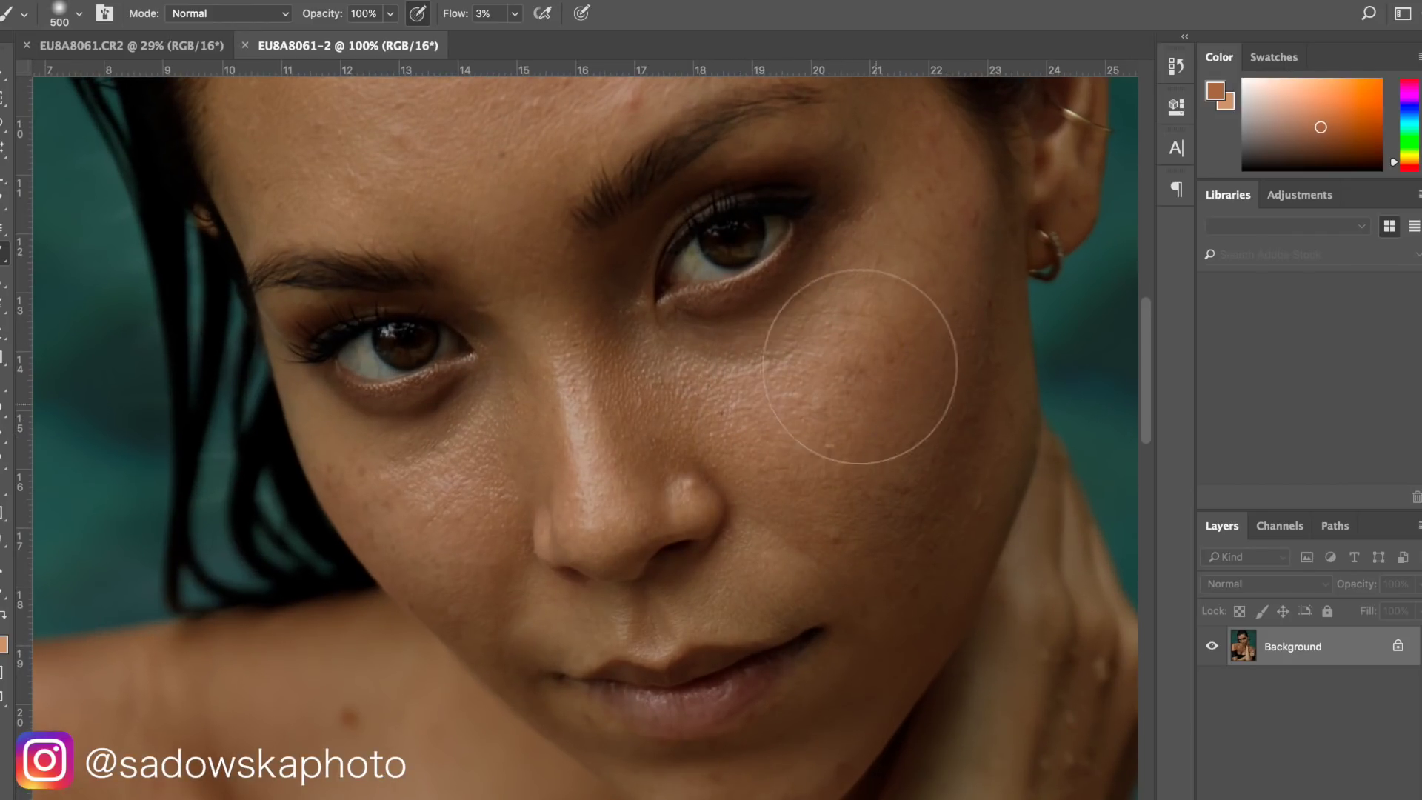
scroll(856, 365, up, 4)
scroll(855, 358, up, 2)
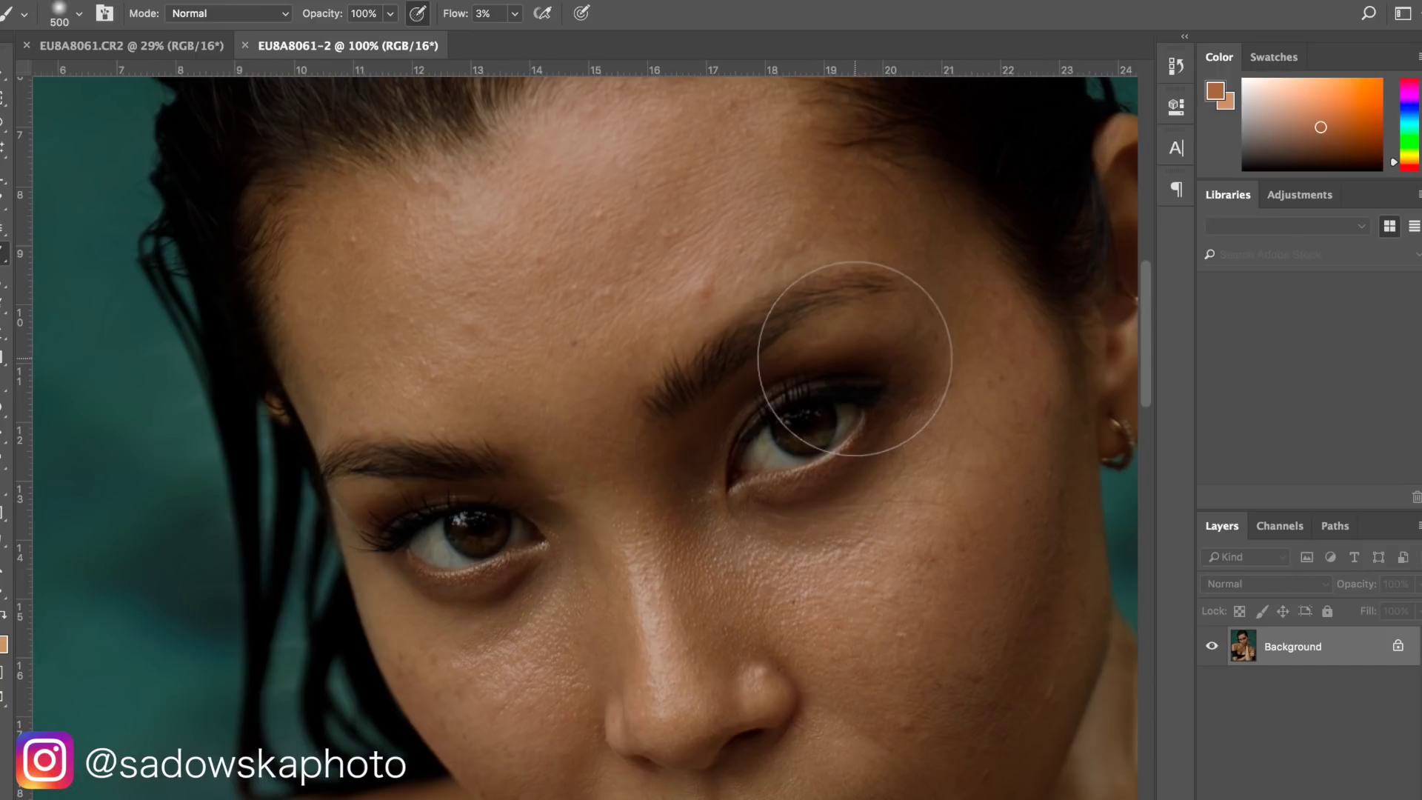
scroll(855, 358, down, 5)
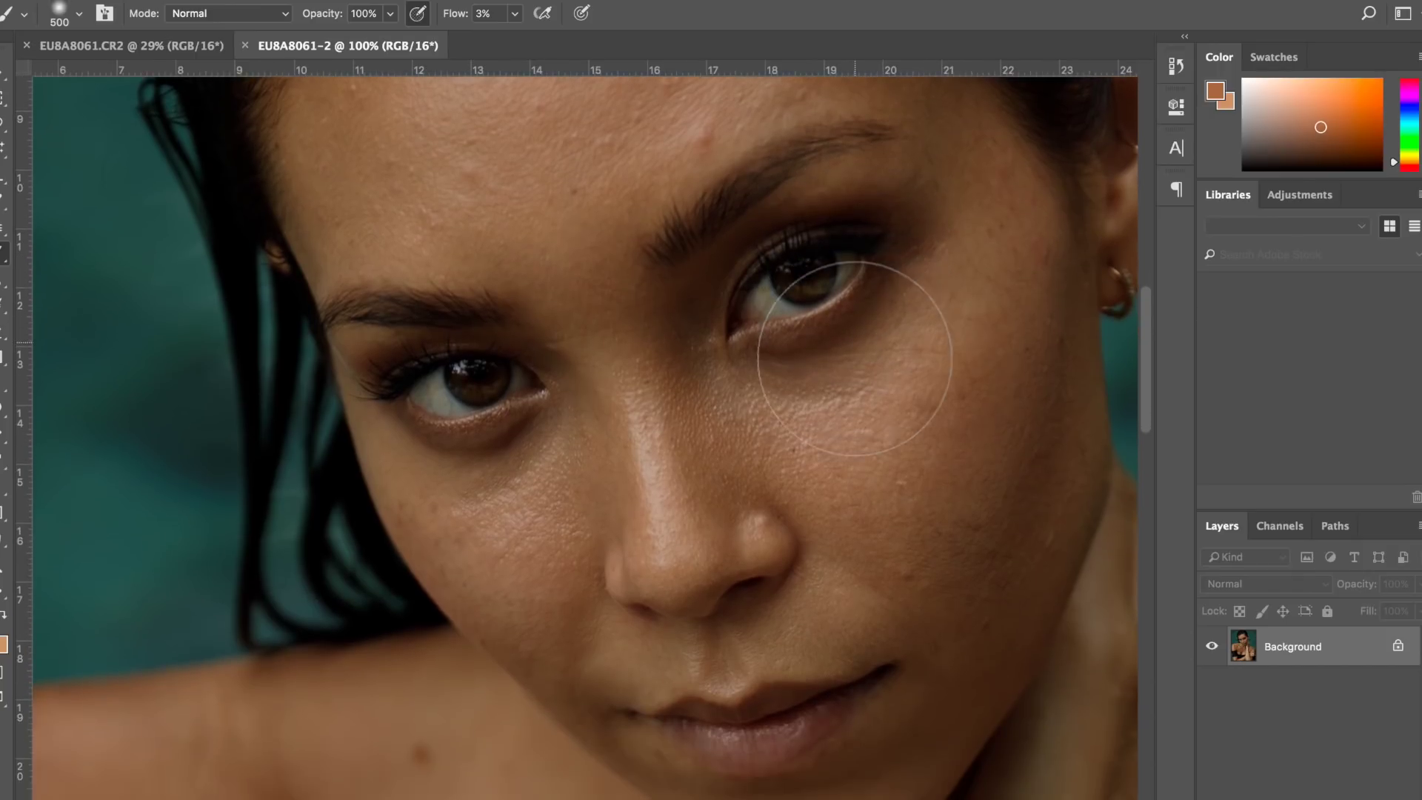
scroll(855, 358, up, 3)
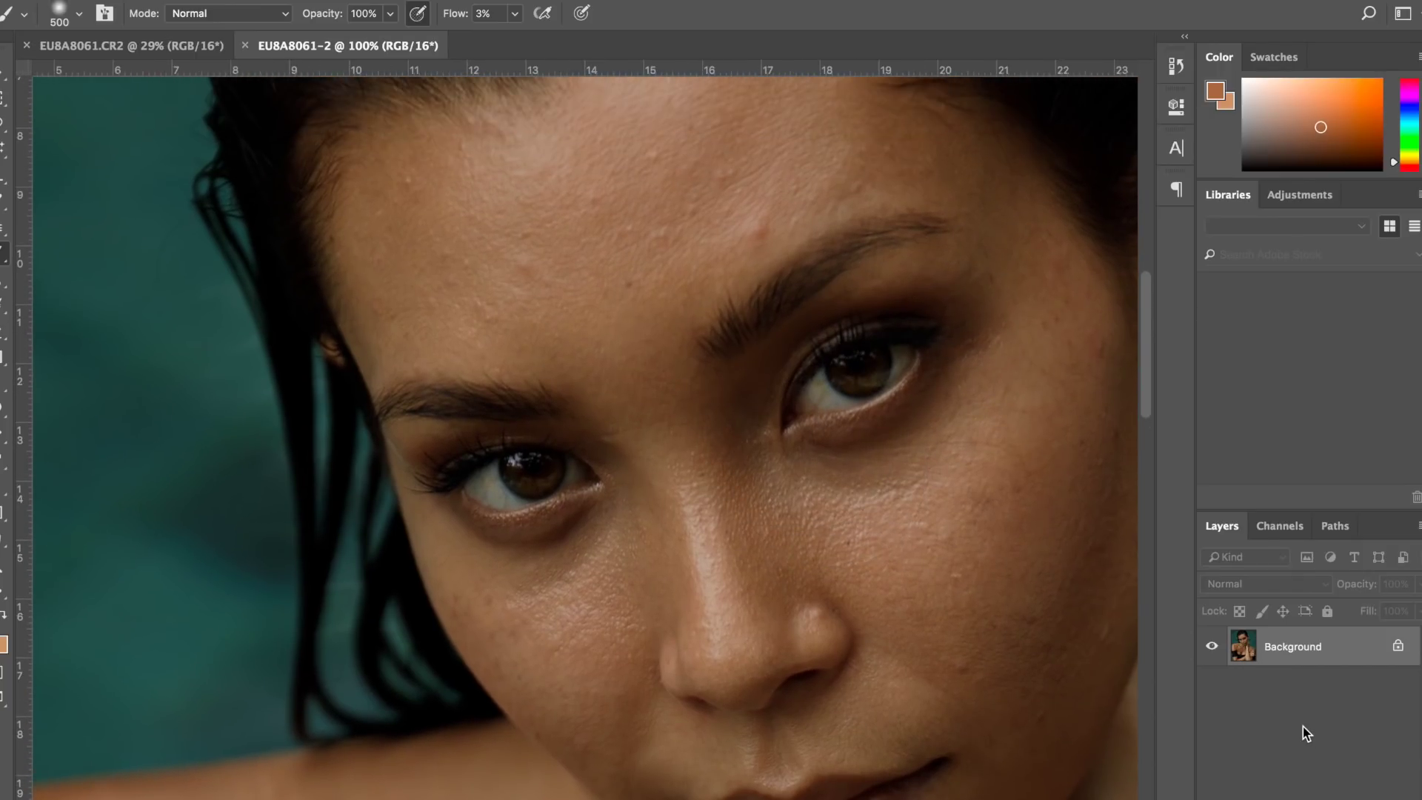
key(ctrl+j)
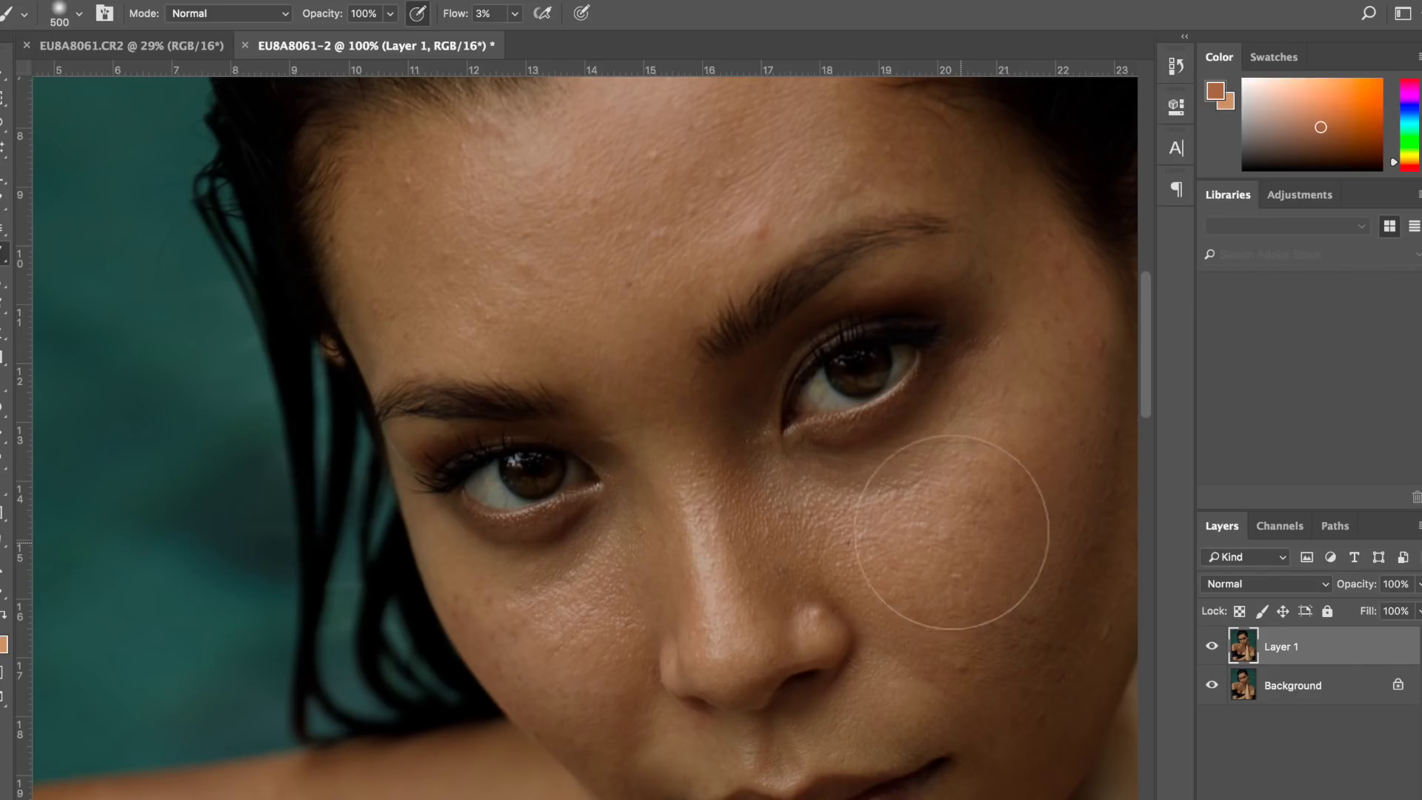
Zoom to 200% and patch out the forehead blemishes with the Patch Tool
key(ctrl+plus)
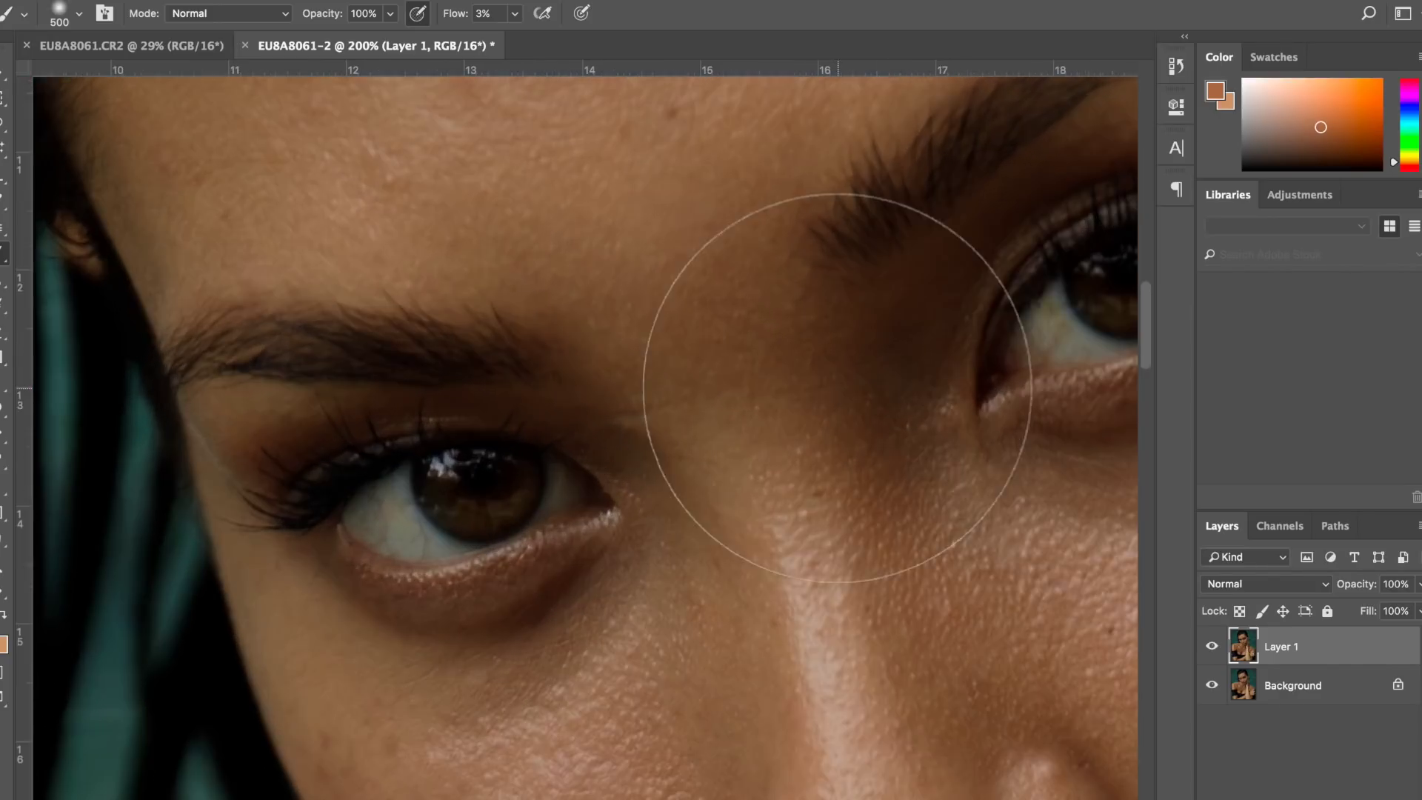
scroll(810, 365, up, 5)
drag(1, 227, 97, 260)
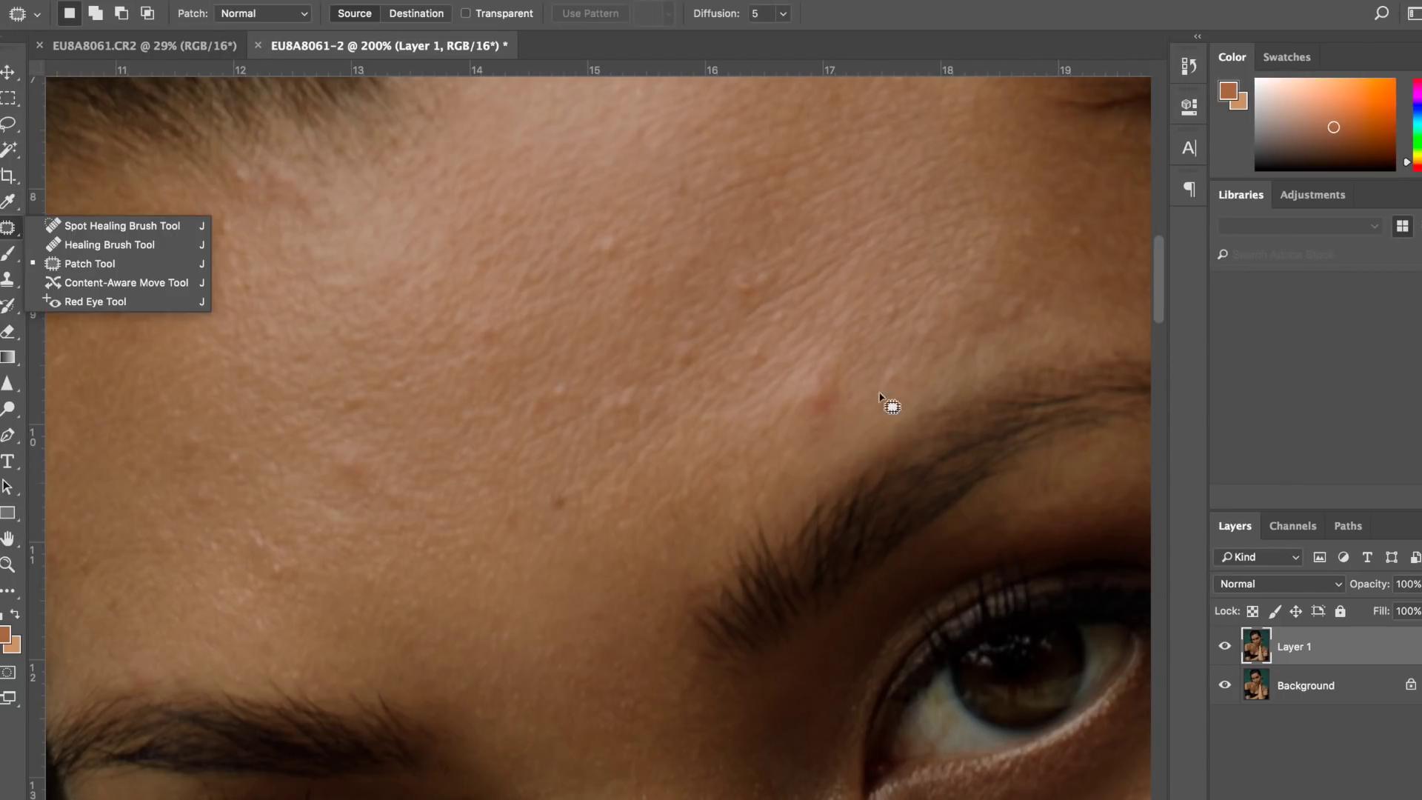
mouse_move(837, 384)
mouse_down()
mouse_move(840, 427)
mouse_move(800, 410)
mouse_move(821, 415)
mouse_move(771, 476)
mouse_up()
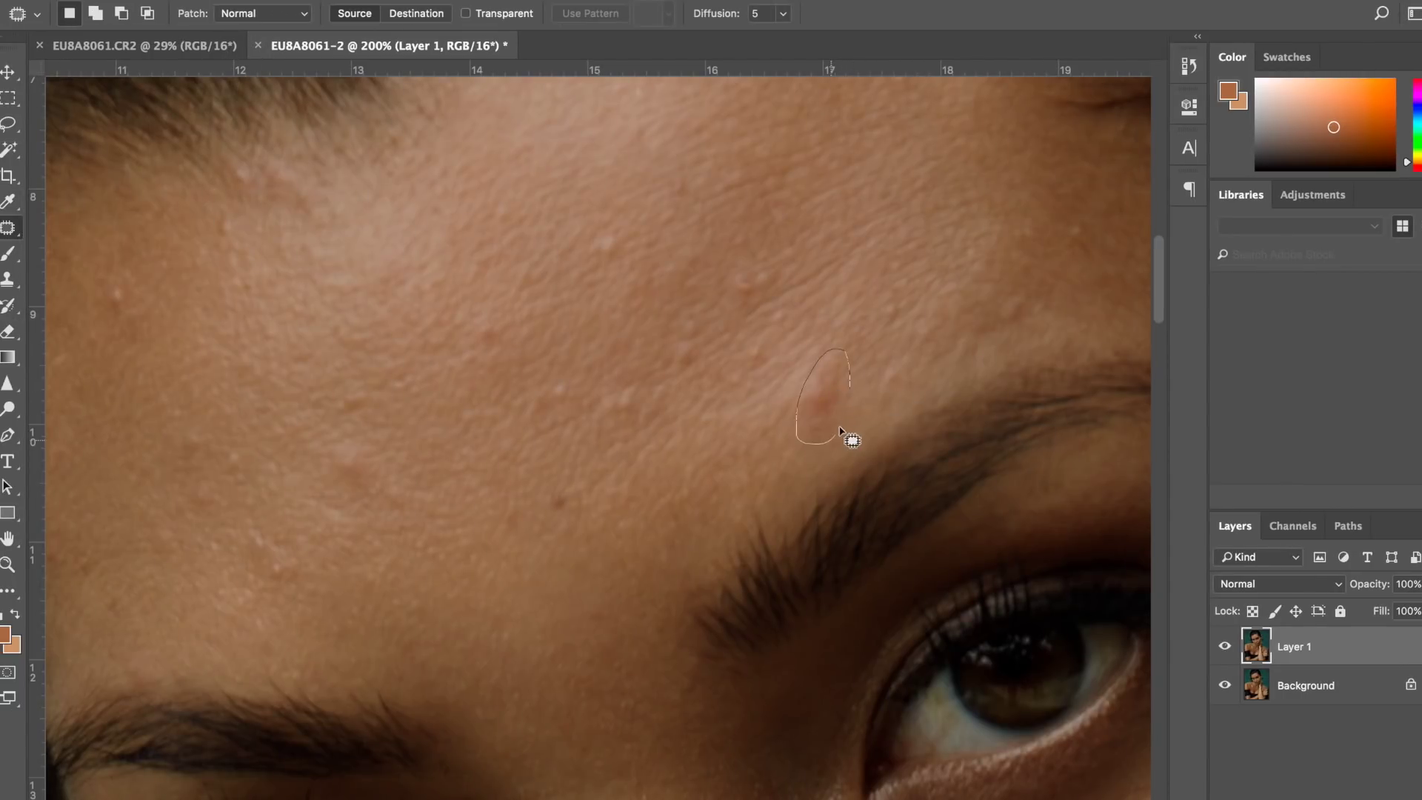
key(ctrl+d)
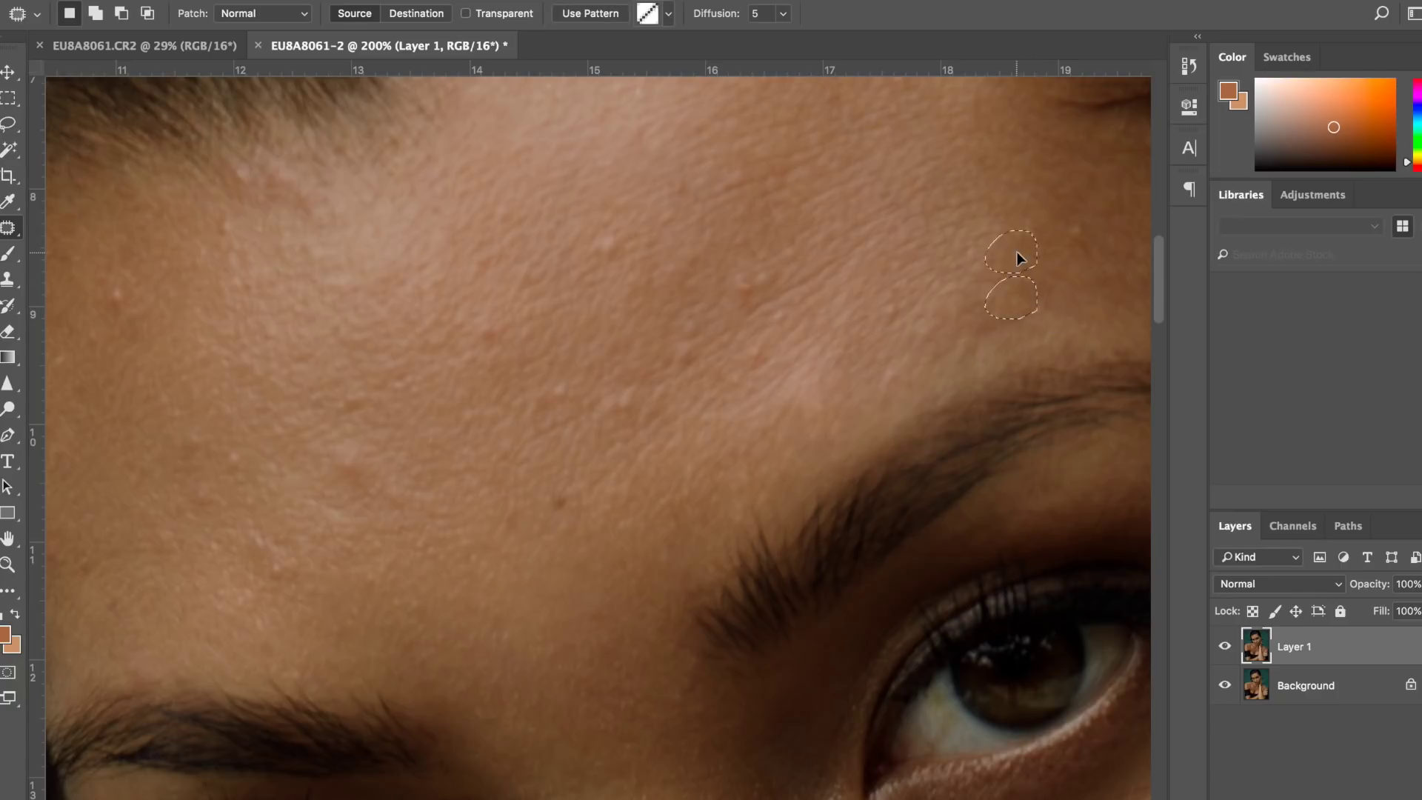
mouse_move(797, 286)
mouse_down()
mouse_move(775, 305)
mouse_move(800, 281)
mouse_up()
click(722, 280)
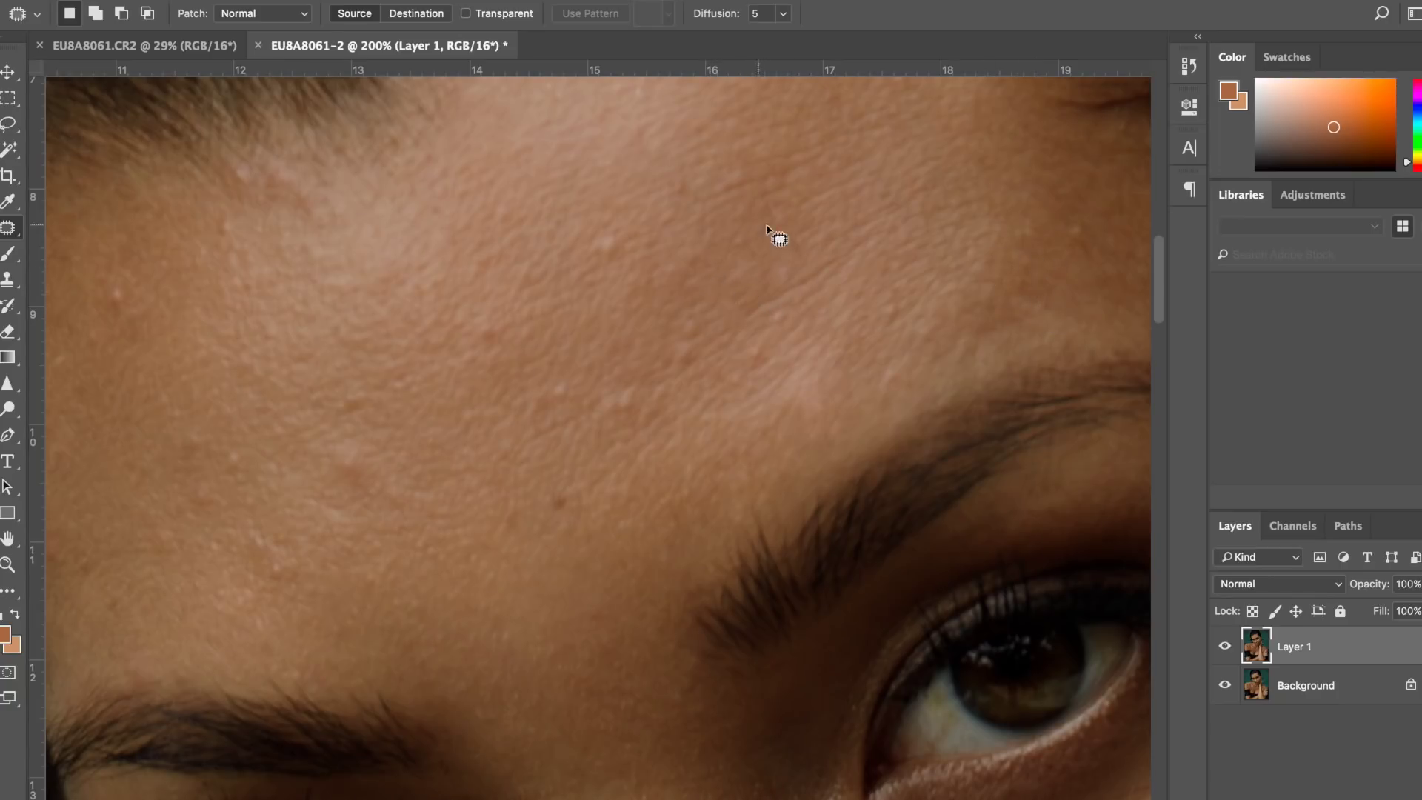
mouse_move(761, 236)
mouse_down()
mouse_move(753, 247)
mouse_move(757, 234)
mouse_up()
key(ctrl+d)
scroll(629, 237, down, 2)
scroll(630, 237, left, 2)
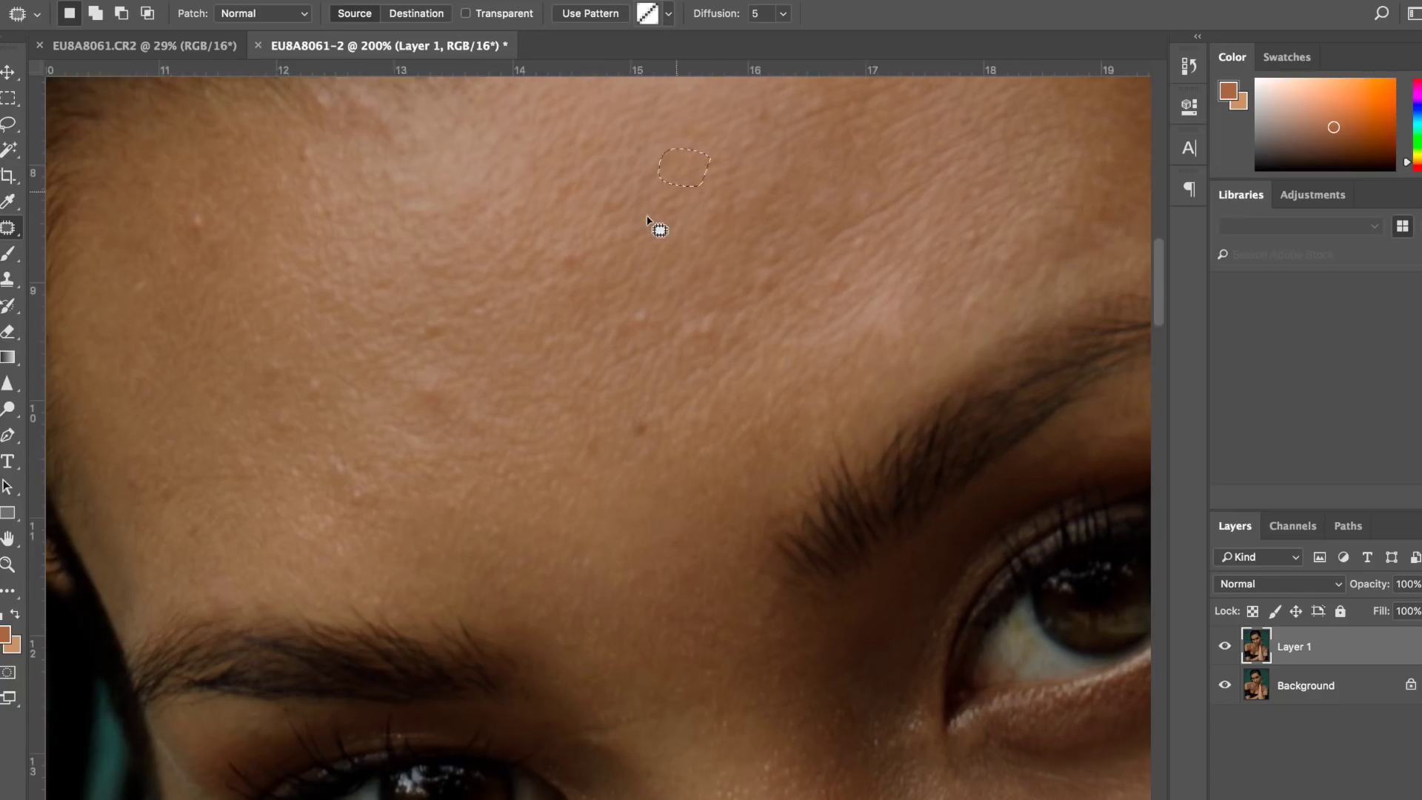
Switch to the Spot Healing Brush and heal the spots across the forehead and hairline
key(shift+j)
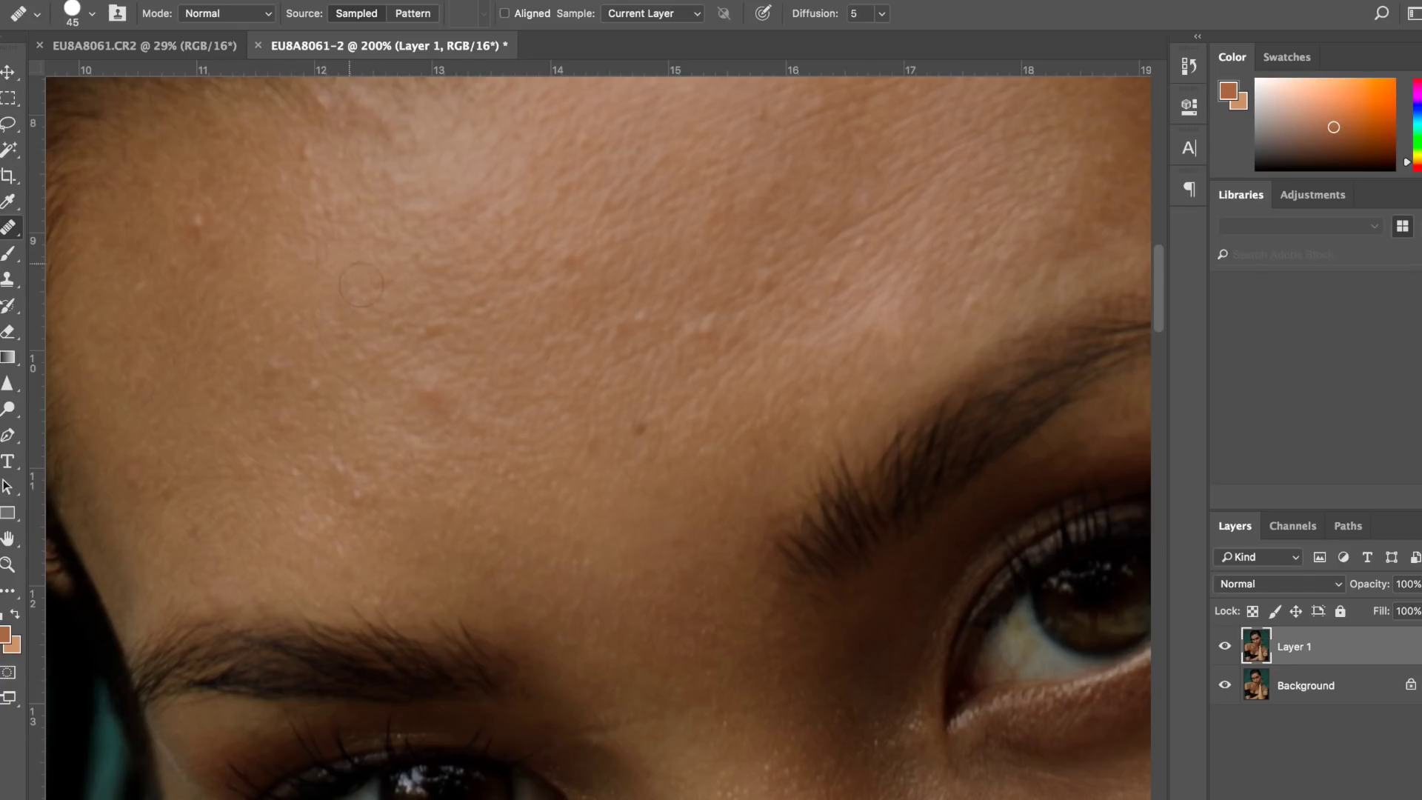
click(431, 381)
click(339, 299)
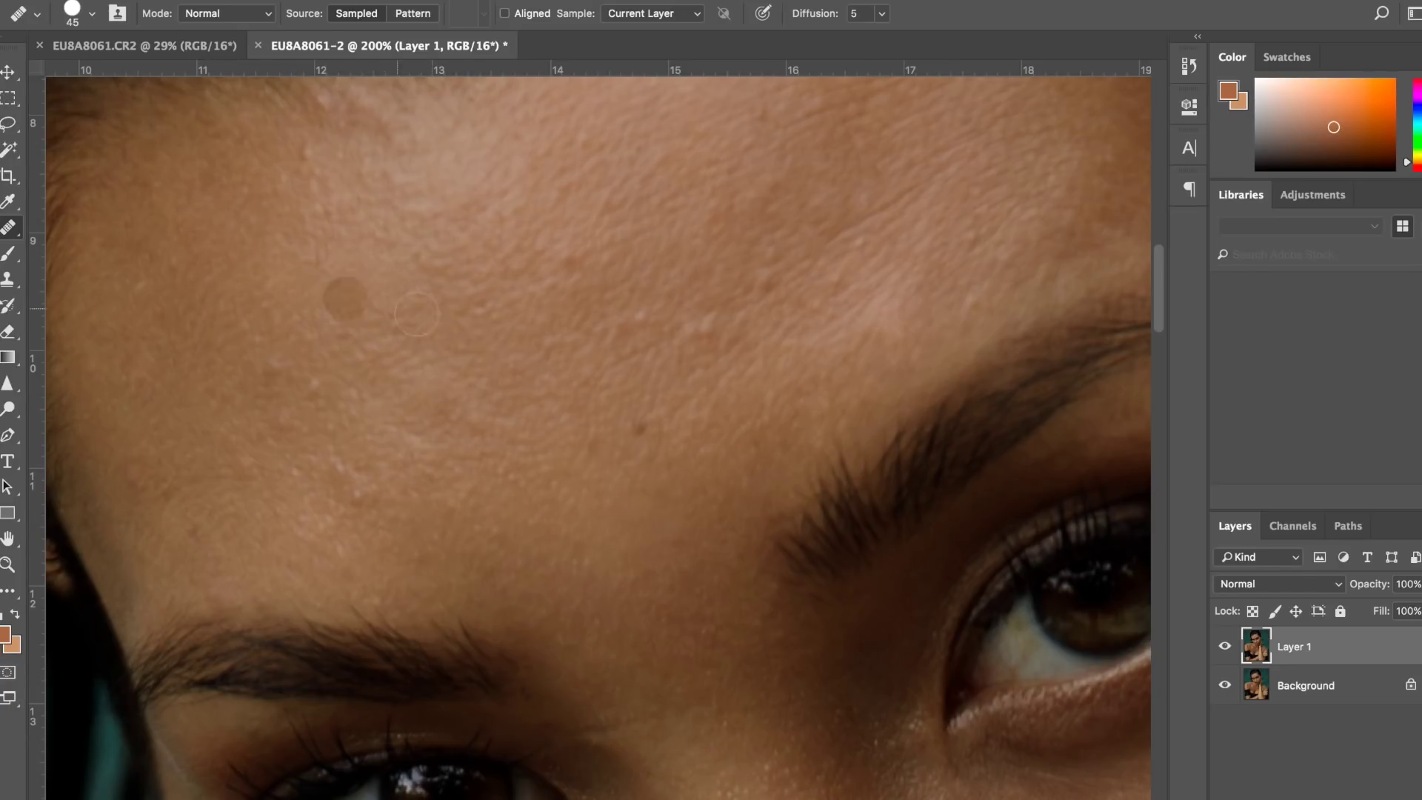
click(588, 302)
click(713, 328)
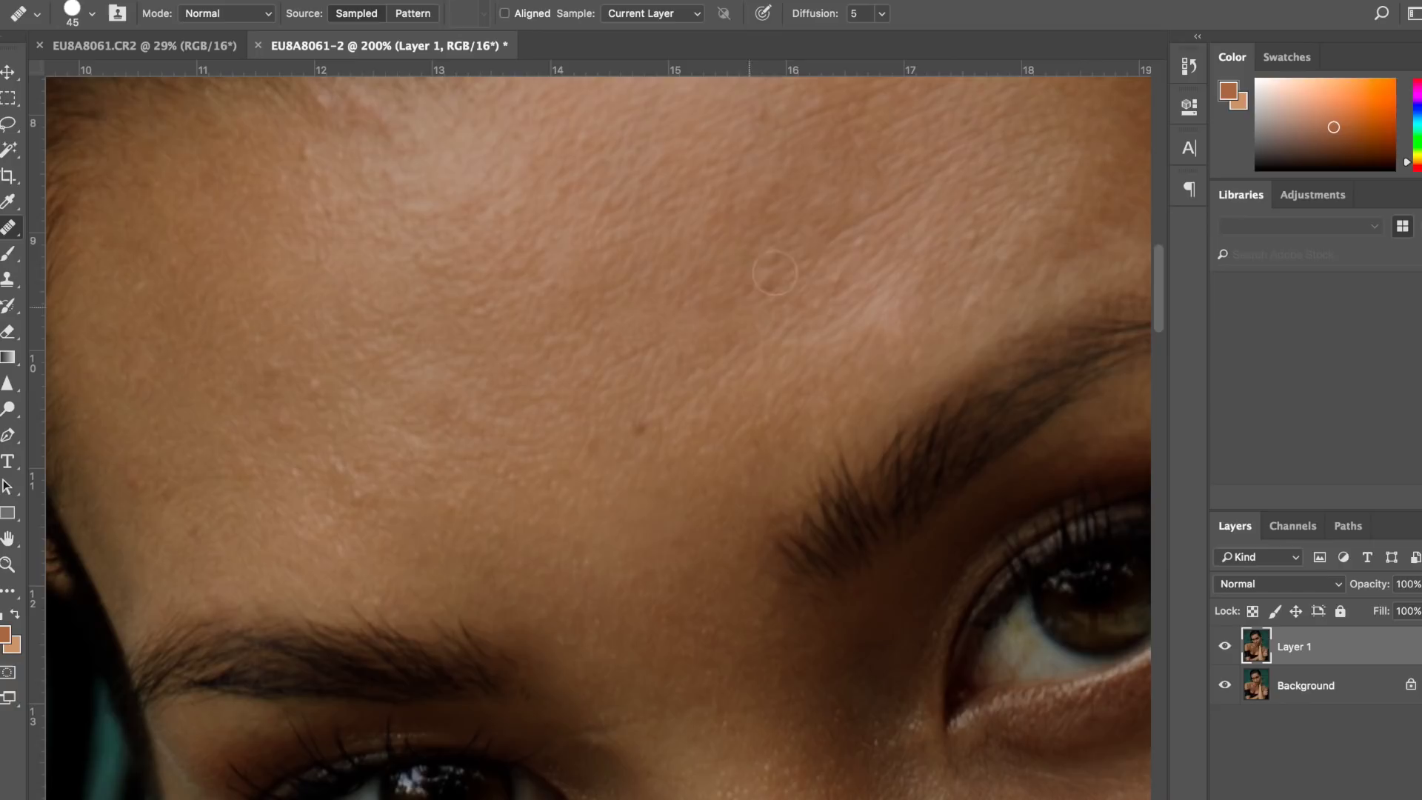
click(451, 287)
right_click(9, 227)
scroll(935, 247, up, 3)
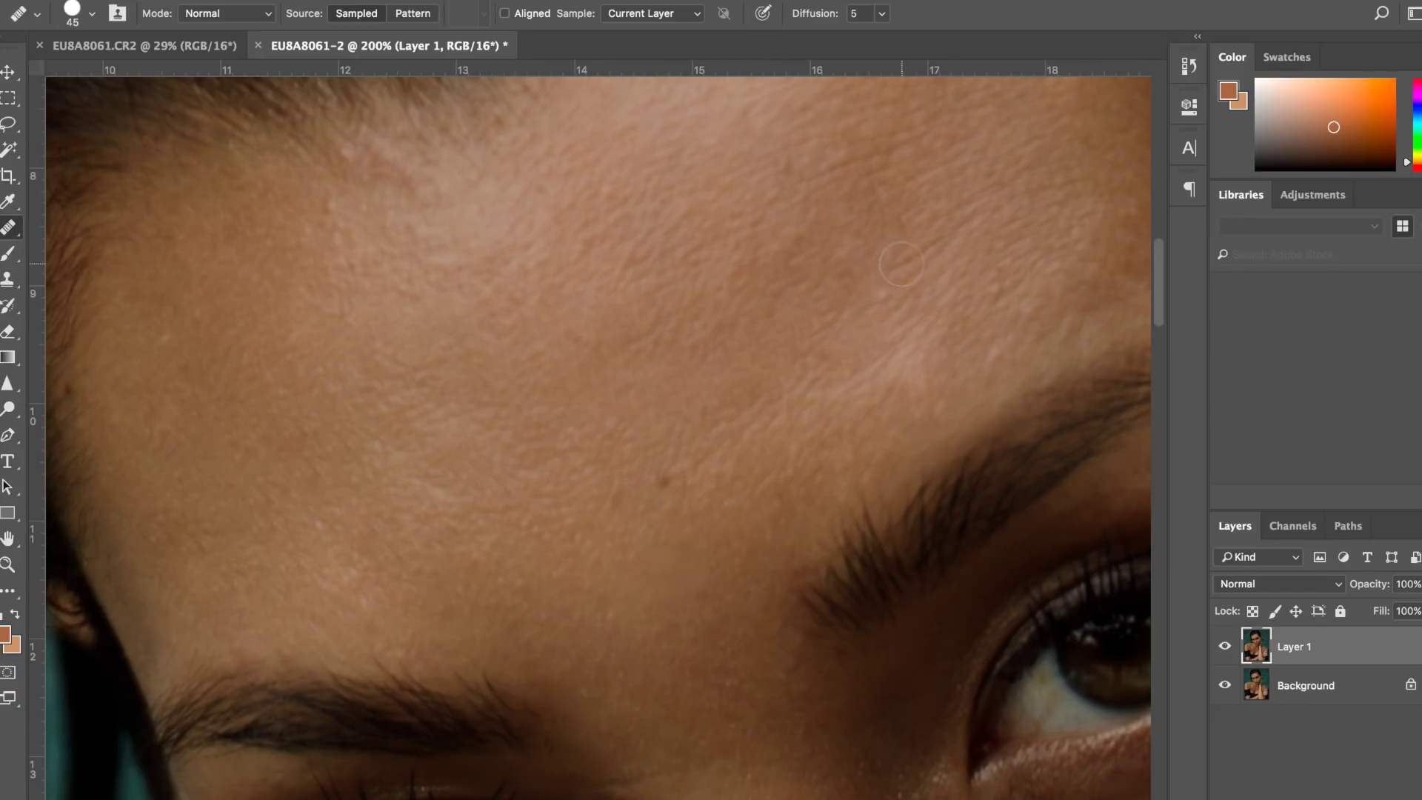
scroll(980, 111, up, 3)
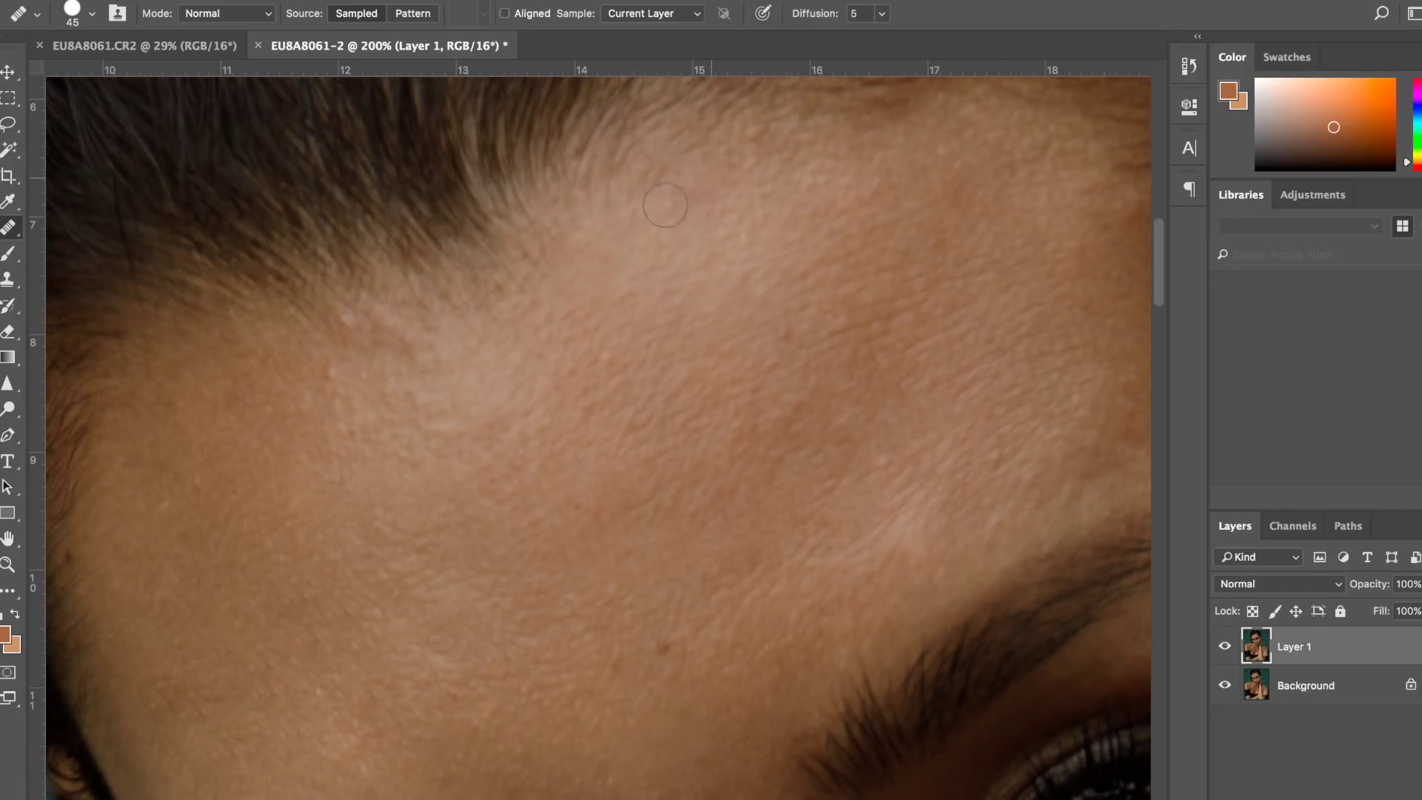
click(464, 303)
scroll(380, 331, down, 1)
click(577, 365)
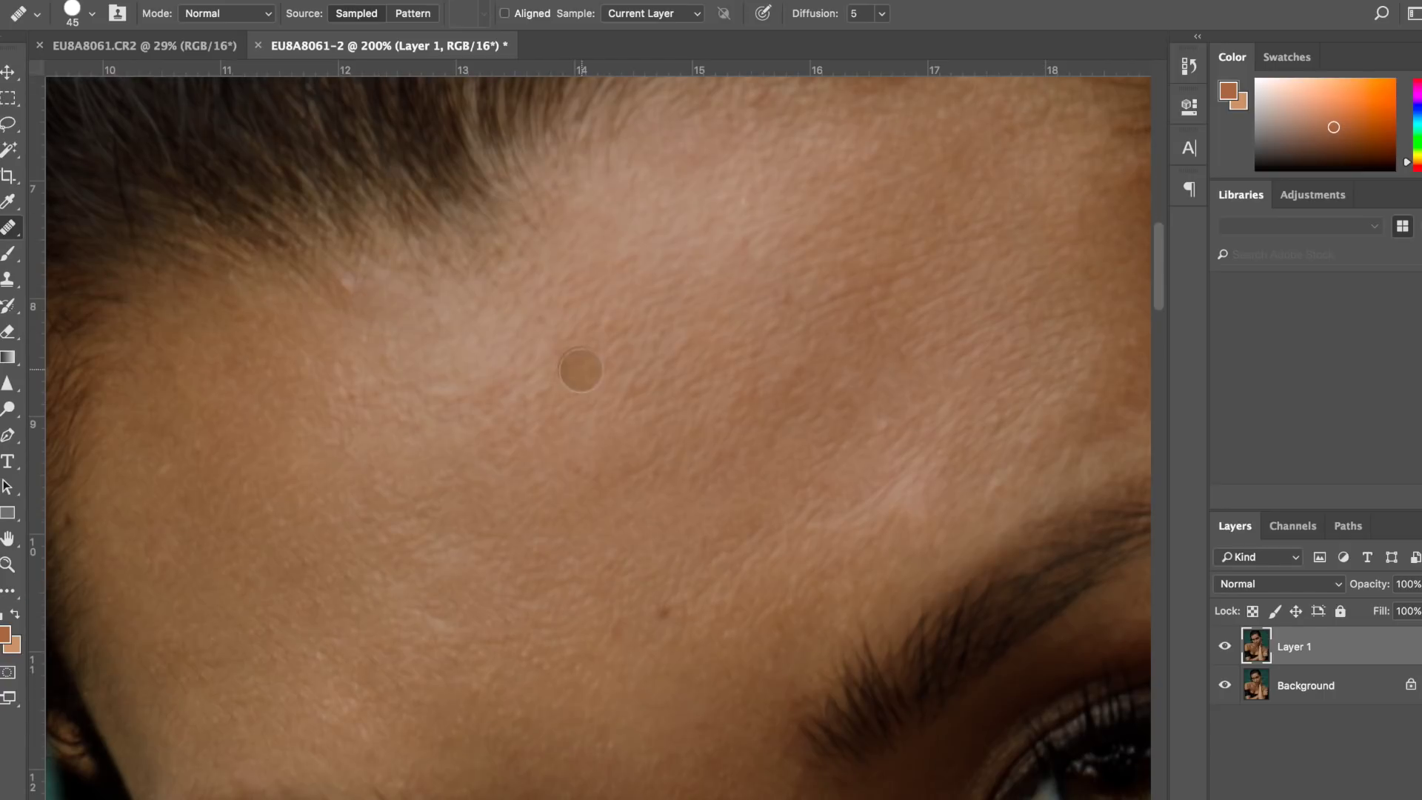
Shrink the brush and heal the cheek spots, enlarging it slightly for bigger blemishes
scroll(633, 430, down, 5)
scroll(633, 430, right, 1)
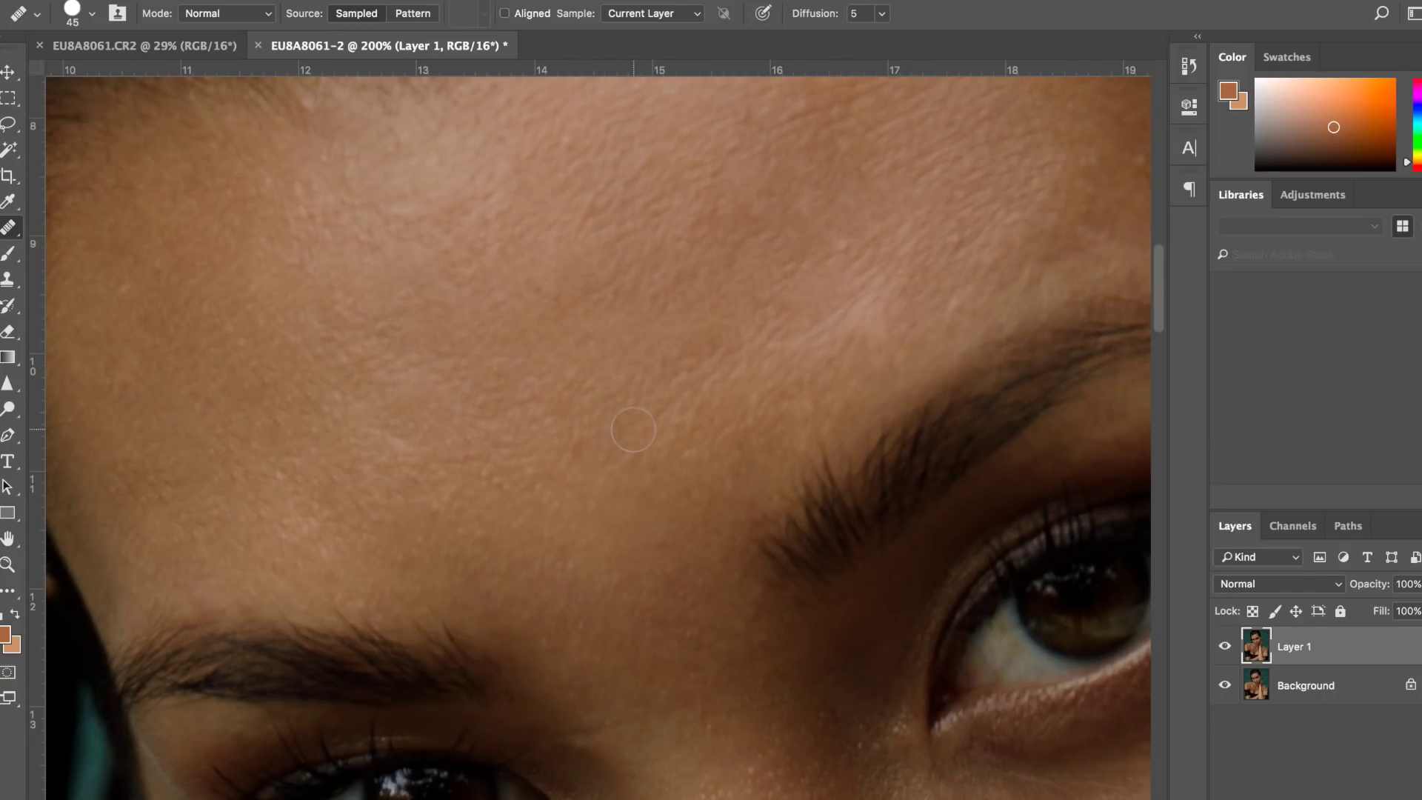
scroll(633, 429, down, 5)
scroll(540, 476, right, 3)
scroll(540, 476, down, 2)
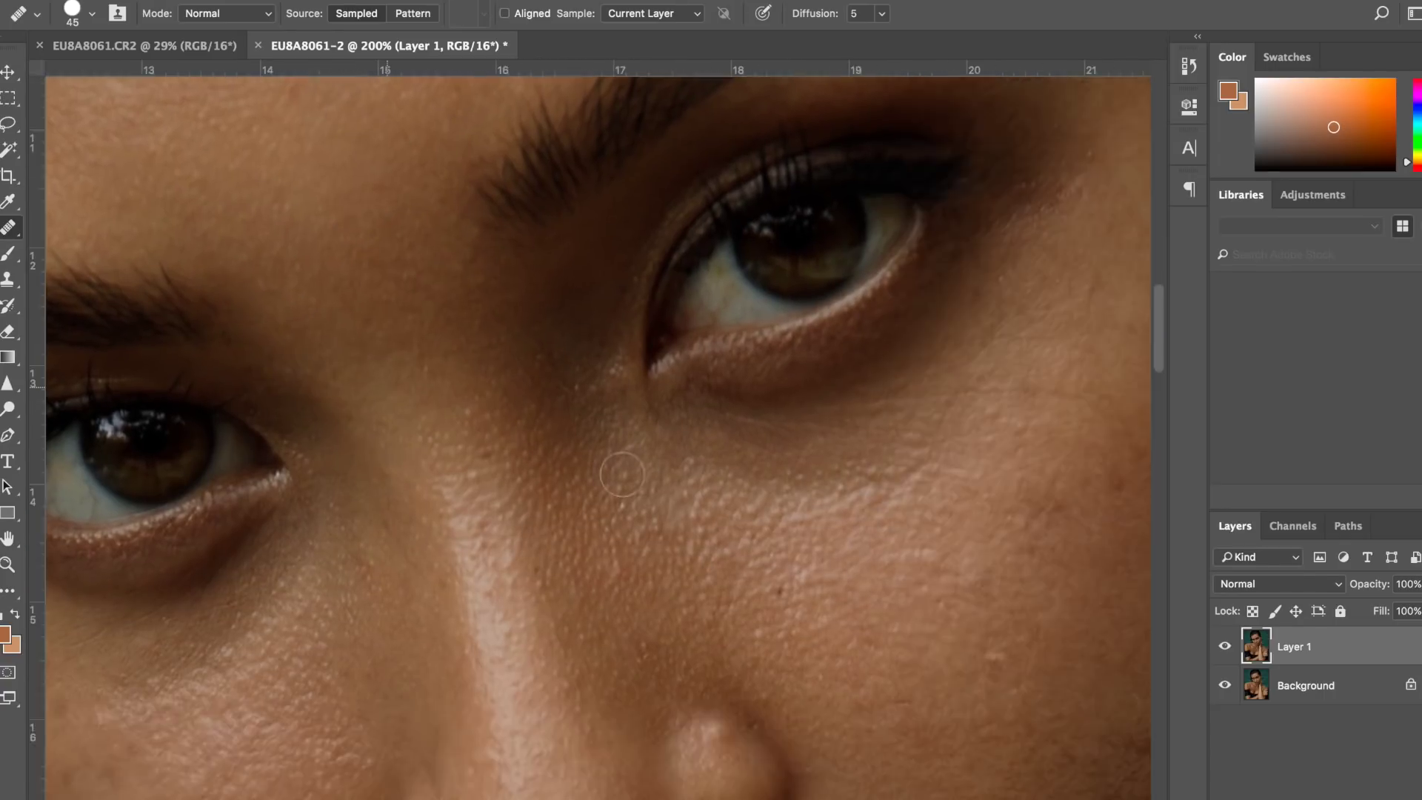
key(bracketleft)
key(bracketleft)
scroll(622, 474, right, 3)
scroll(622, 474, down, 2)
click(730, 514)
click(789, 507)
click(761, 608)
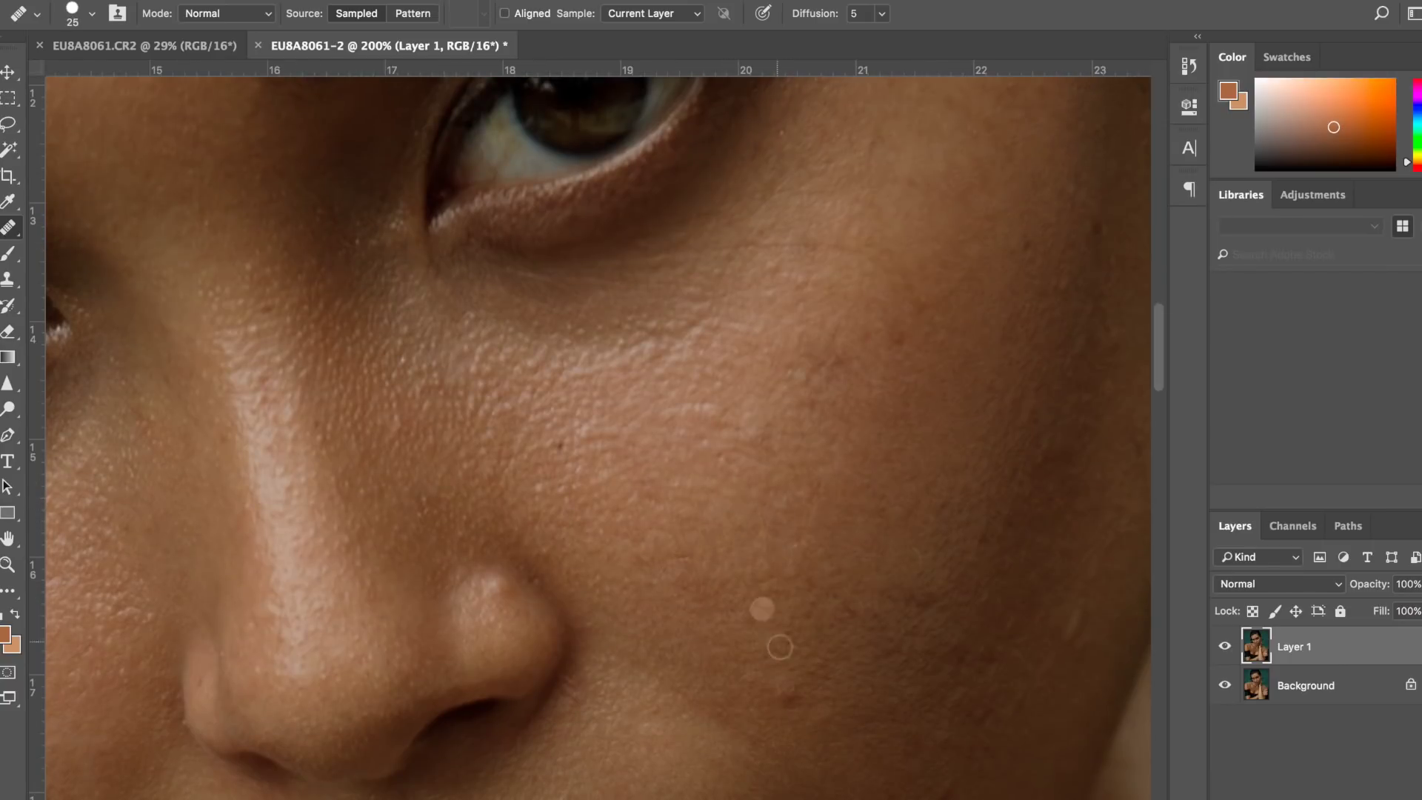
click(638, 376)
scroll(752, 361, down, 2)
scroll(752, 360, right, 1)
key(bracketright)
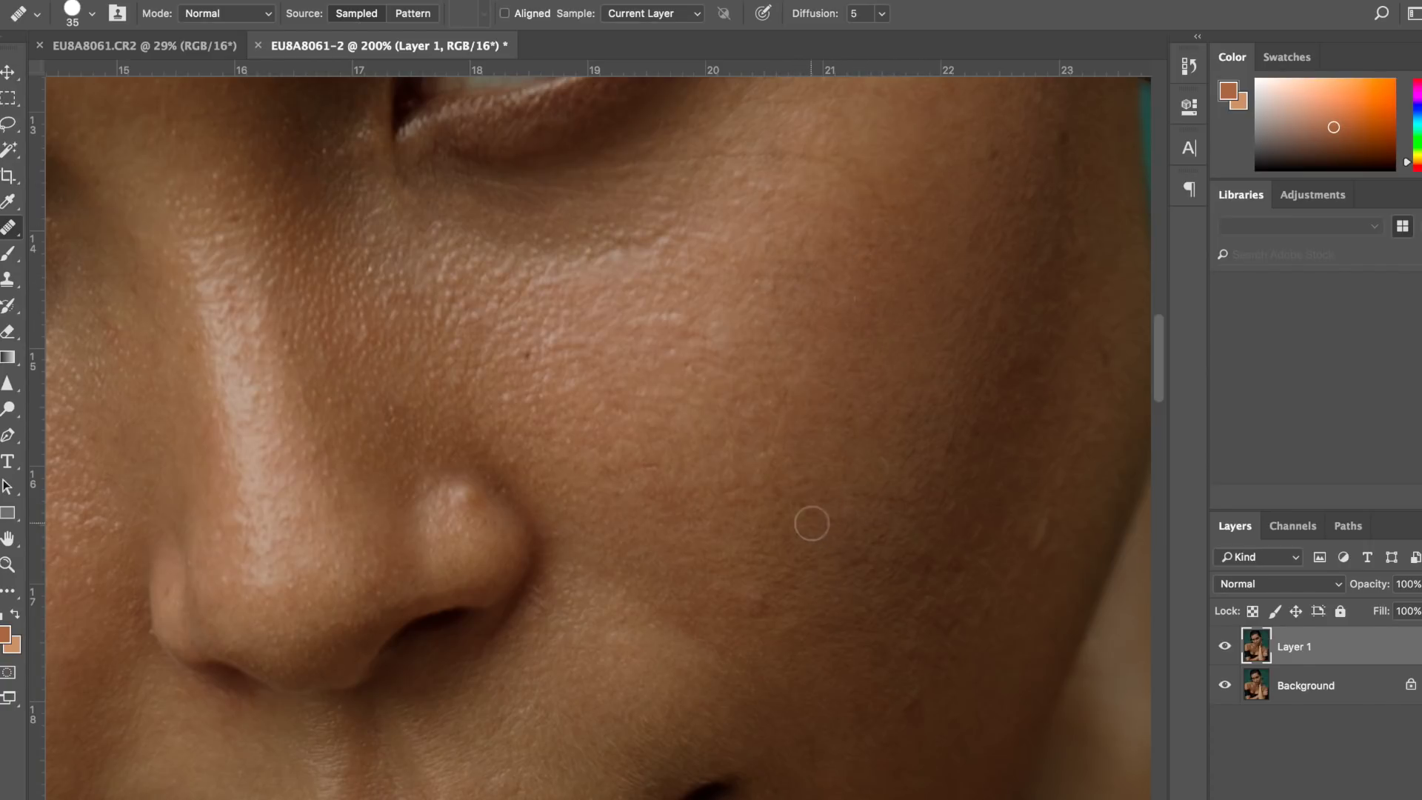
scroll(770, 615, down, 2)
scroll(770, 615, right, 1)
right_click(773, 616)
click(882, 629)
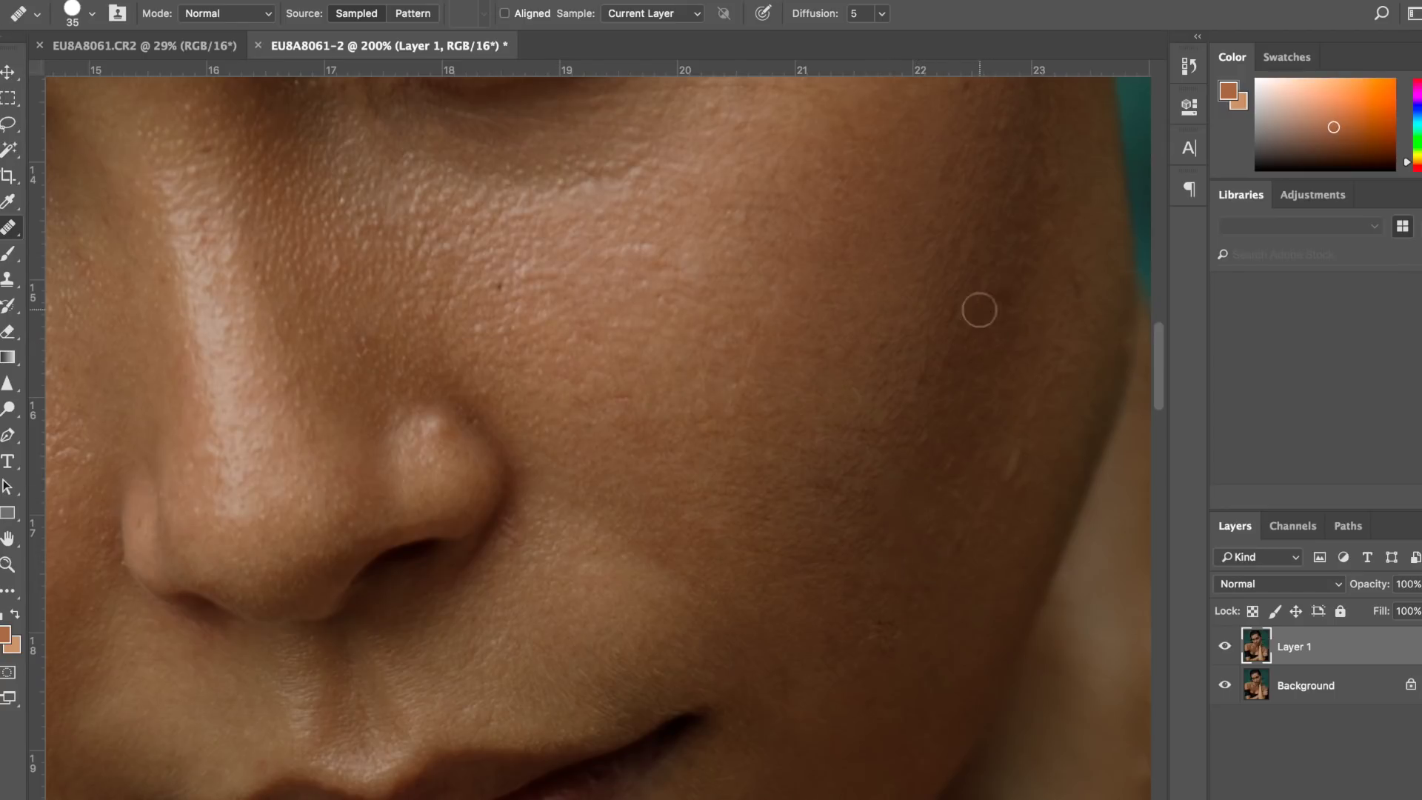
right_click(9, 227)
click(96, 244)
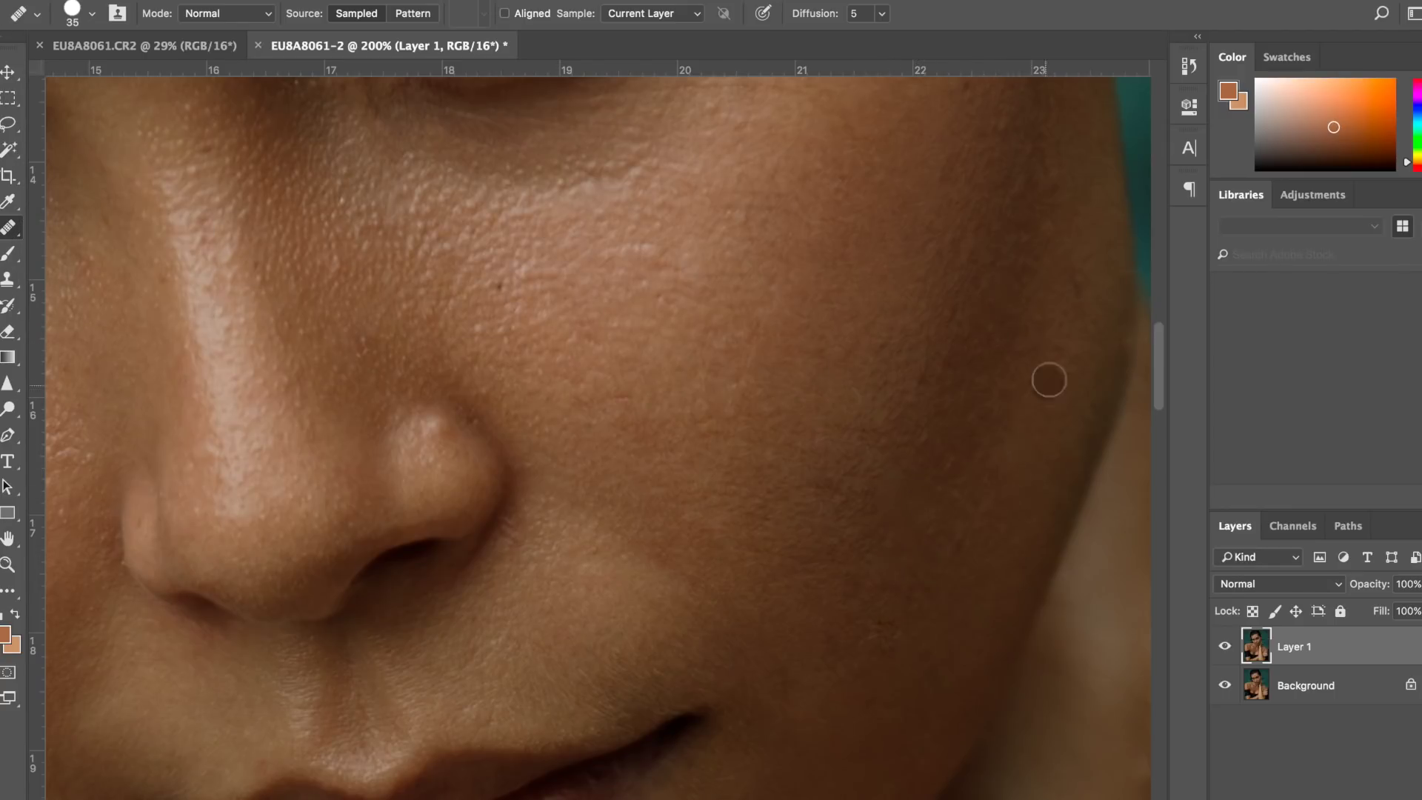
Heal the remaining spots on the chin and nose
scroll(1047, 229, up, 3)
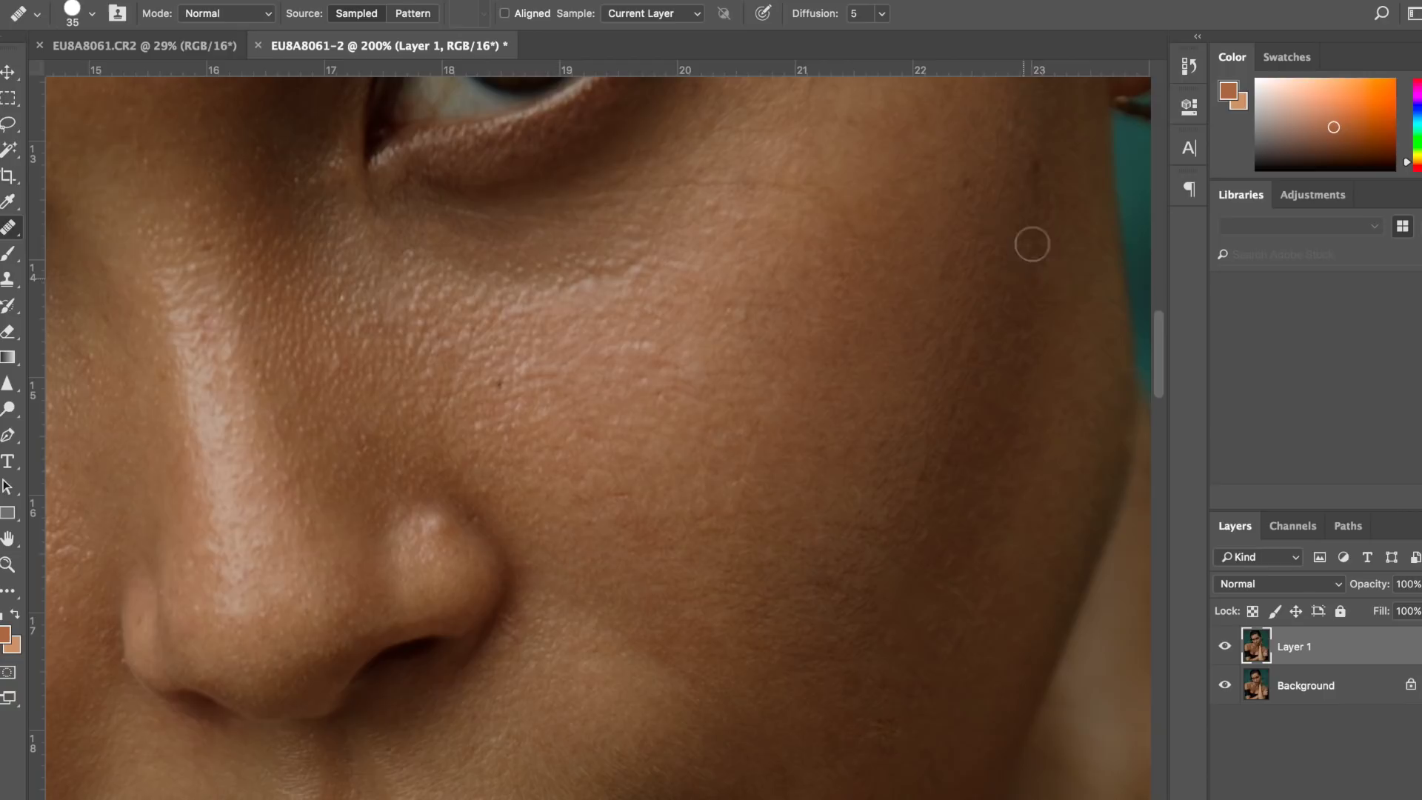
scroll(1031, 241, down, 2)
scroll(1034, 165, down, 2)
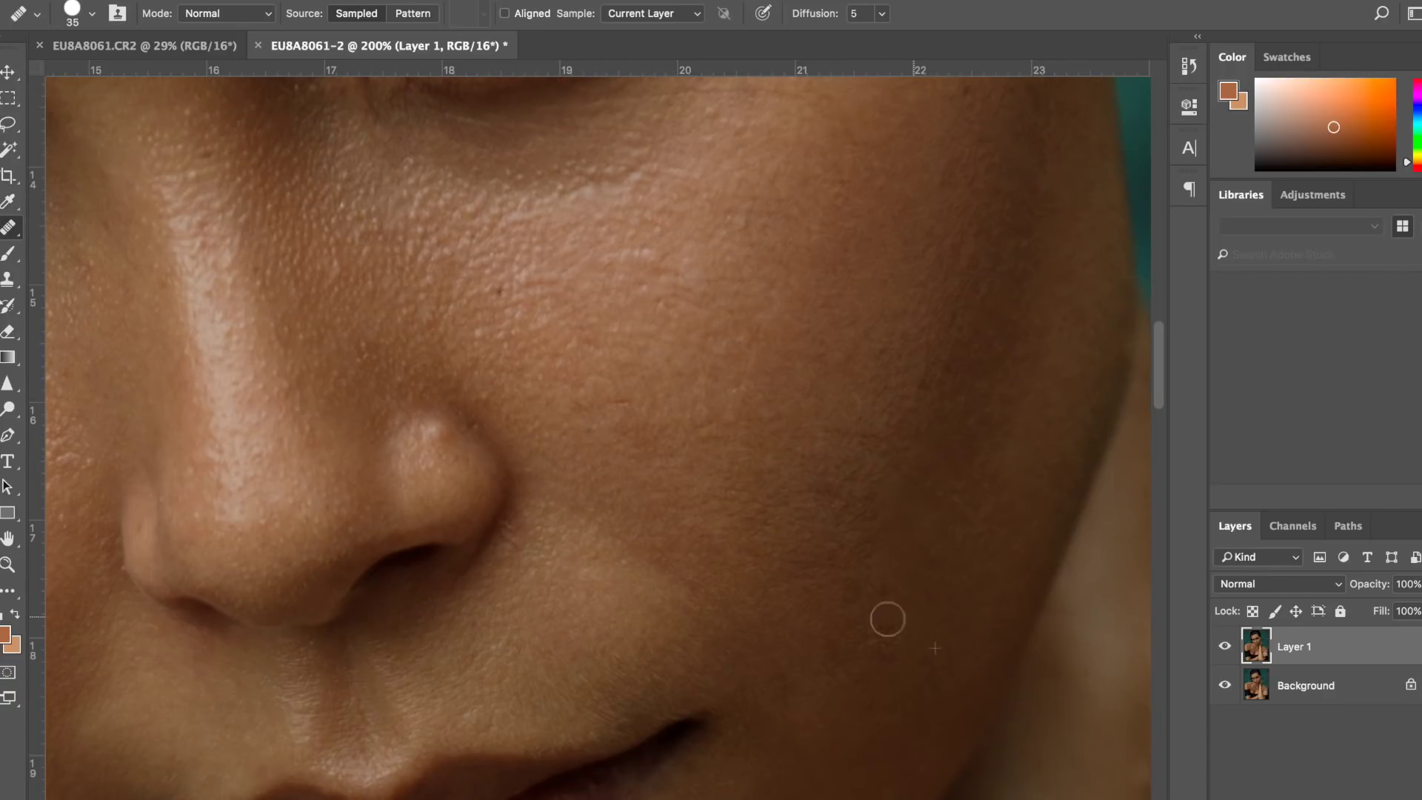
scroll(902, 666, down, 10)
scroll(902, 667, left, 4)
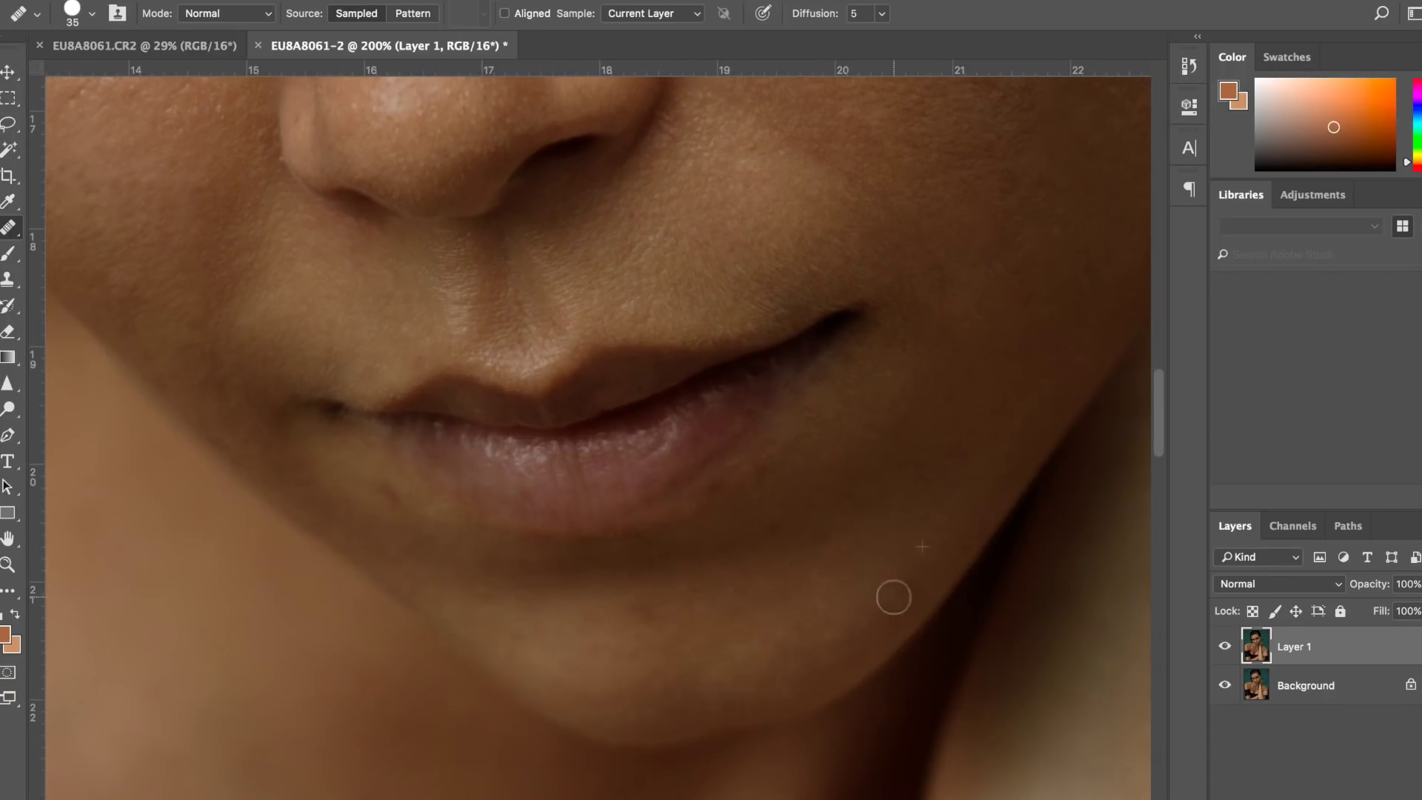
click(698, 619)
scroll(582, 563, up, 5)
scroll(581, 563, left, 10)
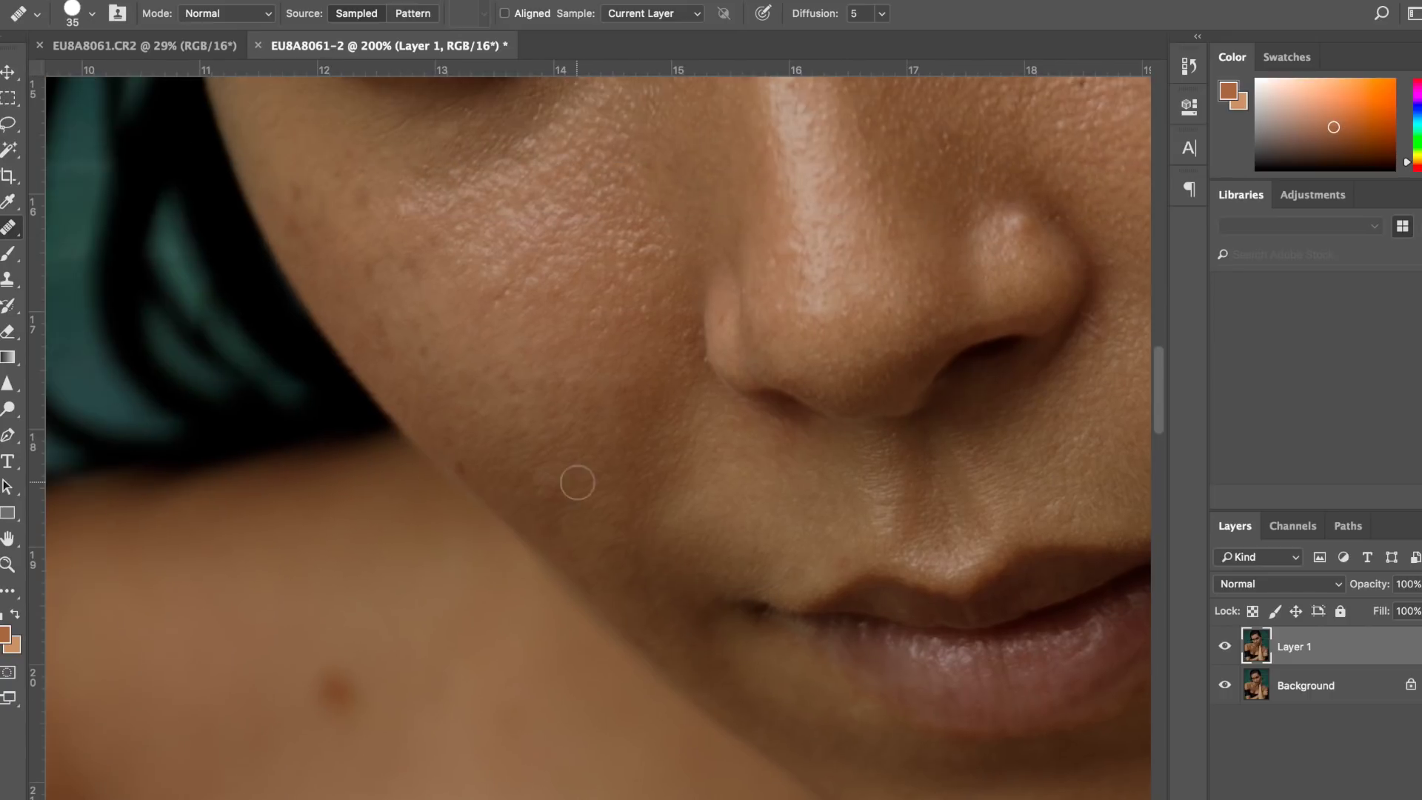
click(769, 211)
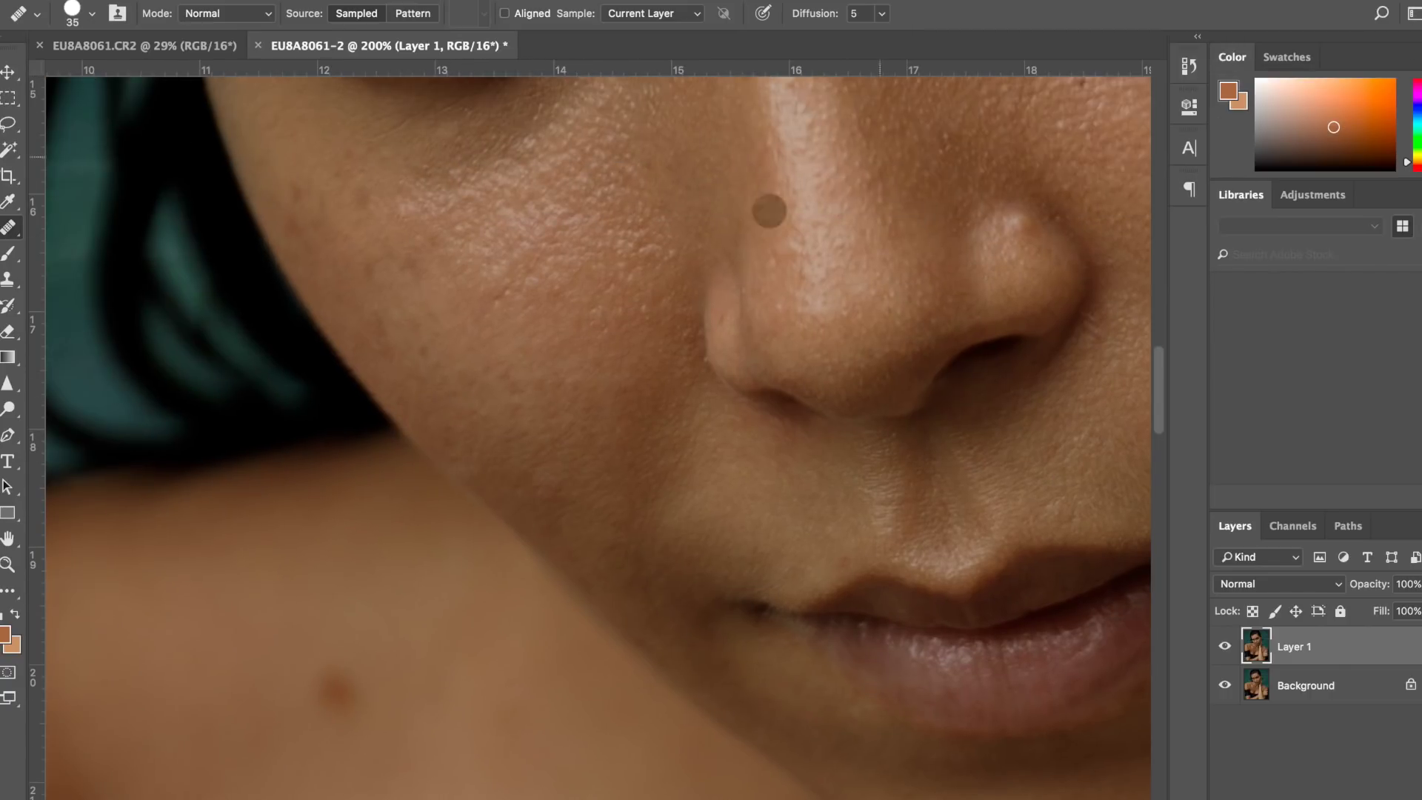
scroll(612, 533, up, 7)
scroll(612, 533, left, 3)
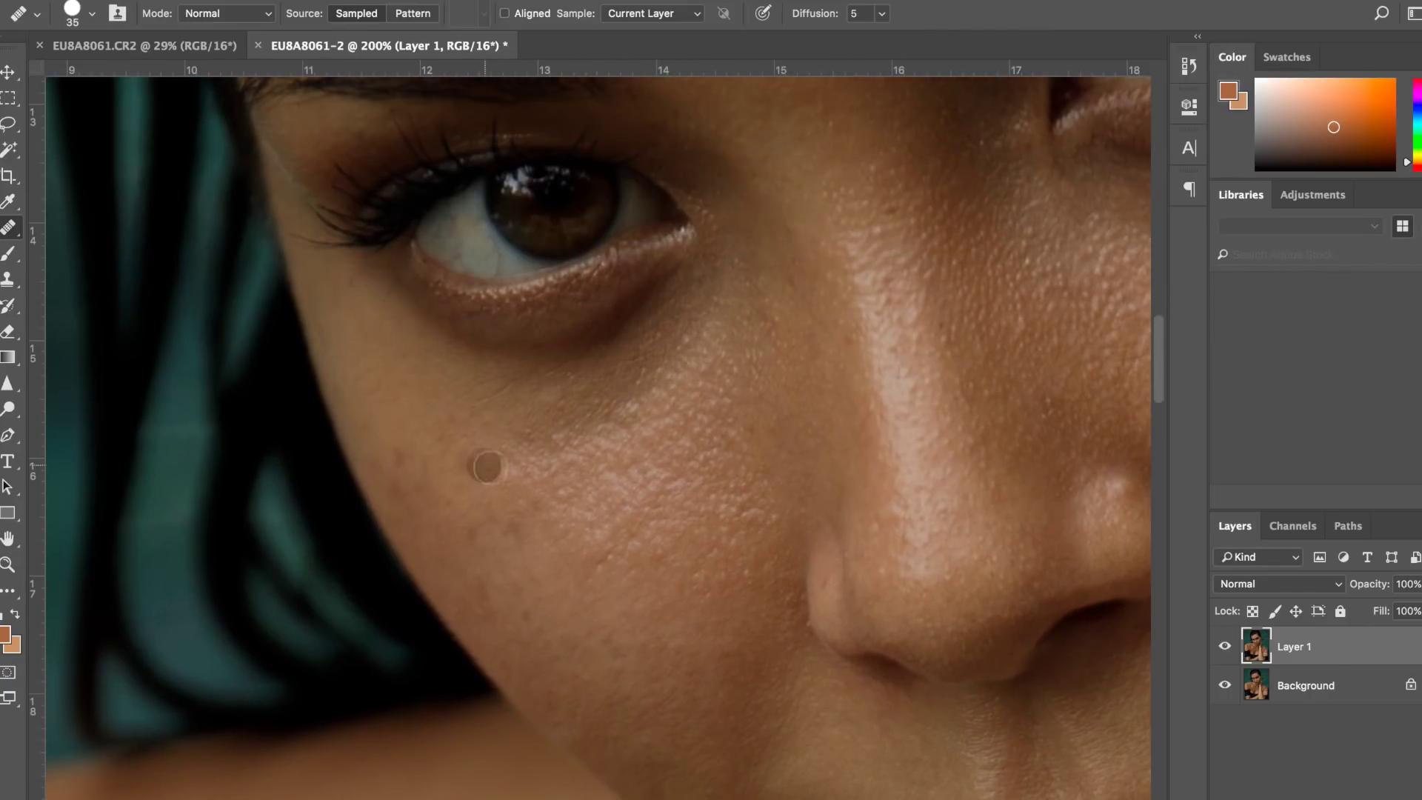
scroll(487, 466, down, 6)
scroll(575, 476, up, 3)
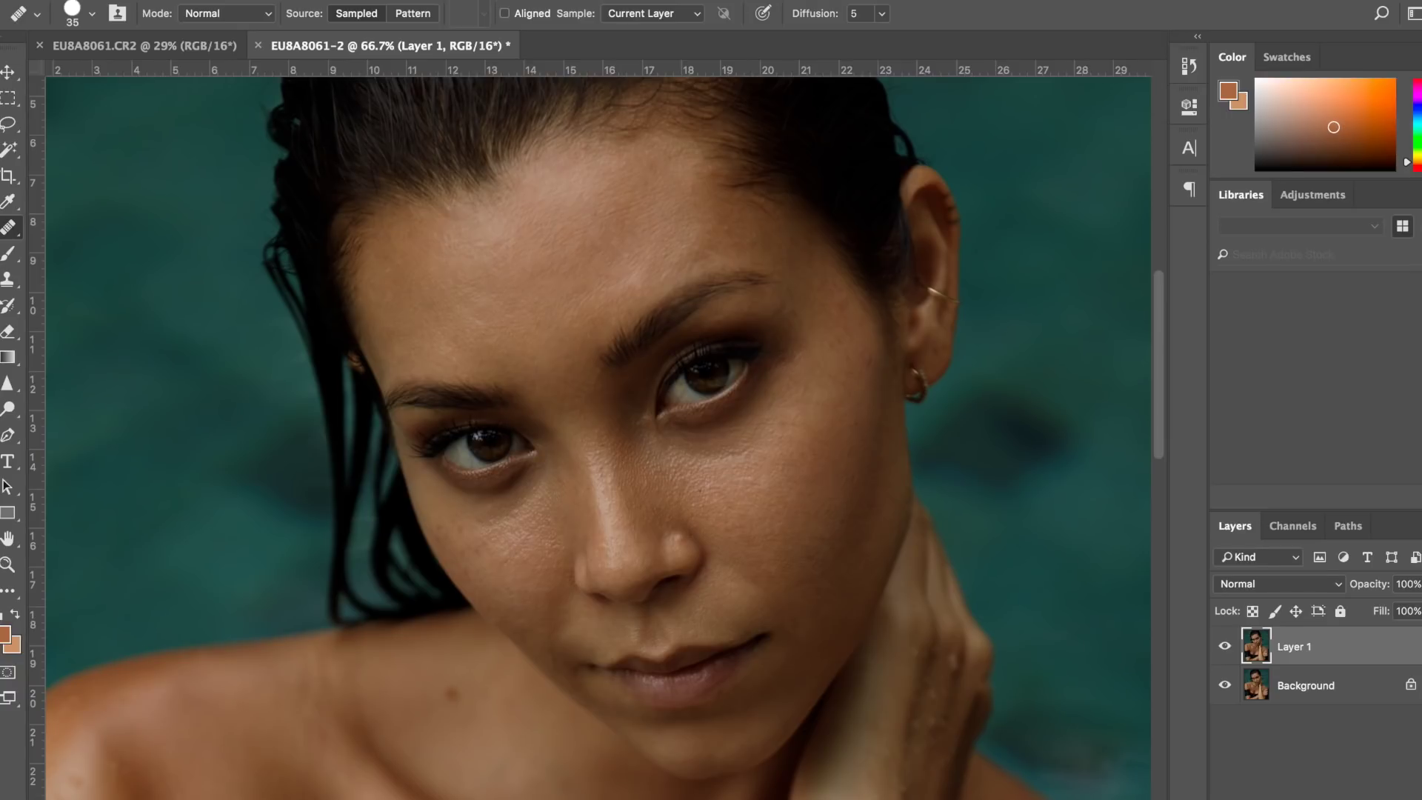
Create a Soft Light Layer 2 filled with 50% gray, then zoom to 200% over the cheek
key(super+shift+n)
click(581, 431)
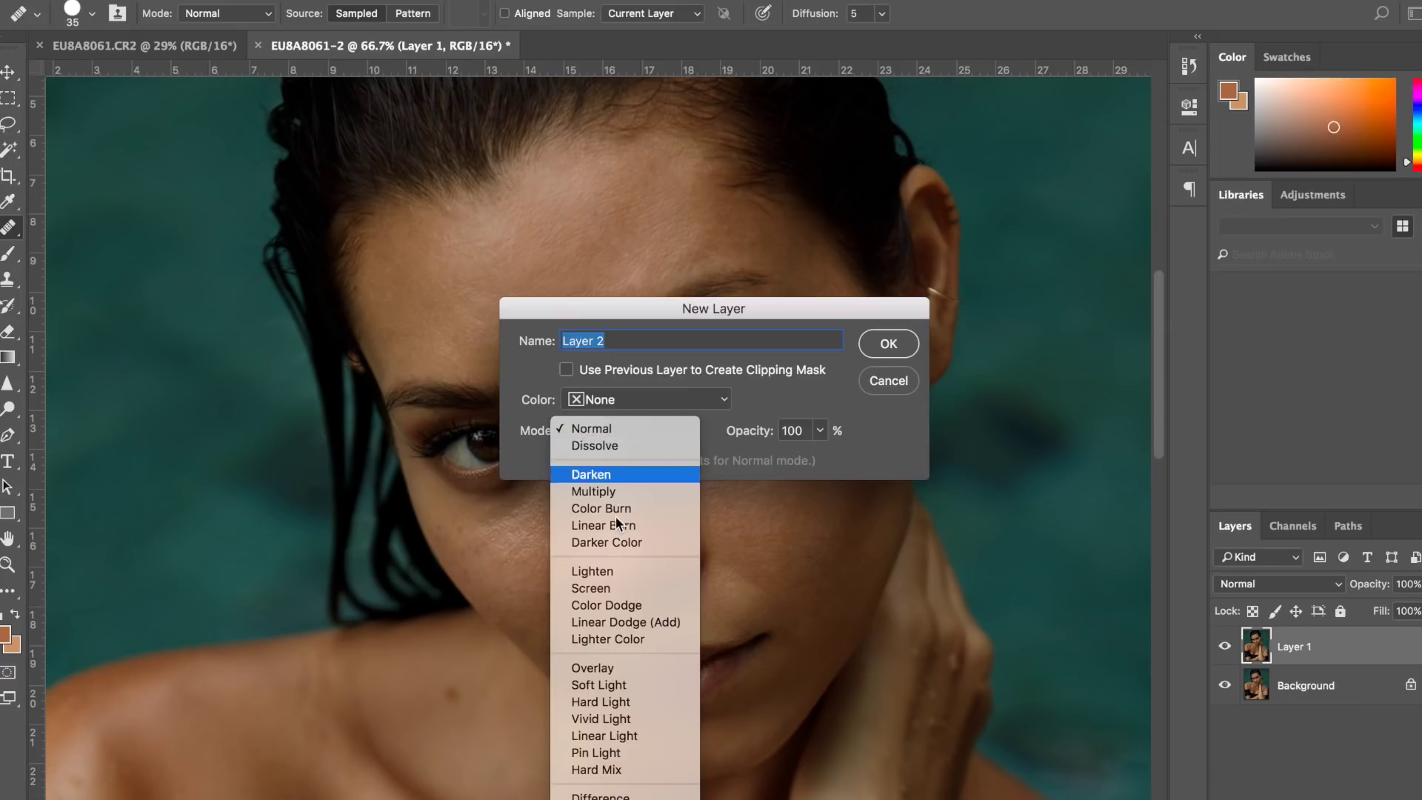
click(620, 685)
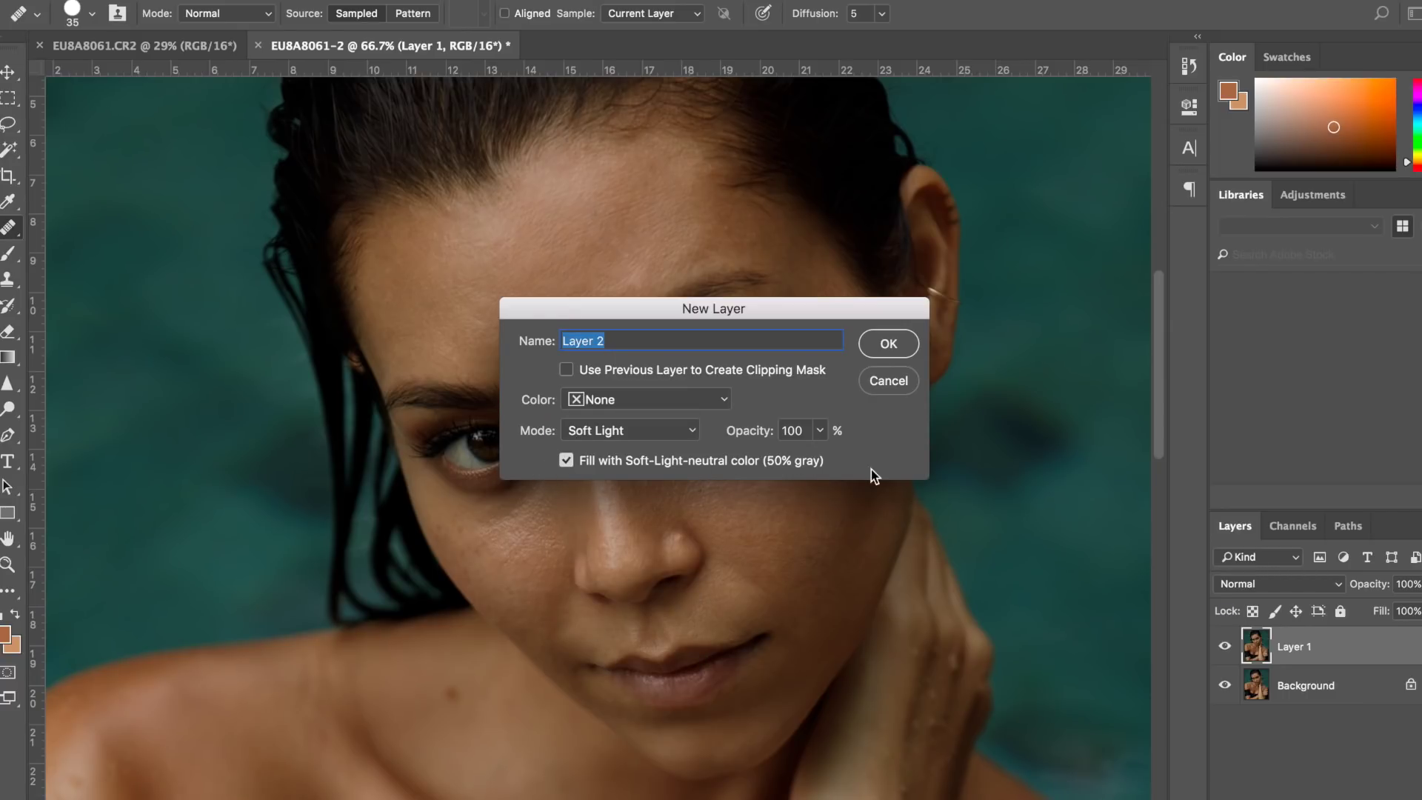
click(888, 342)
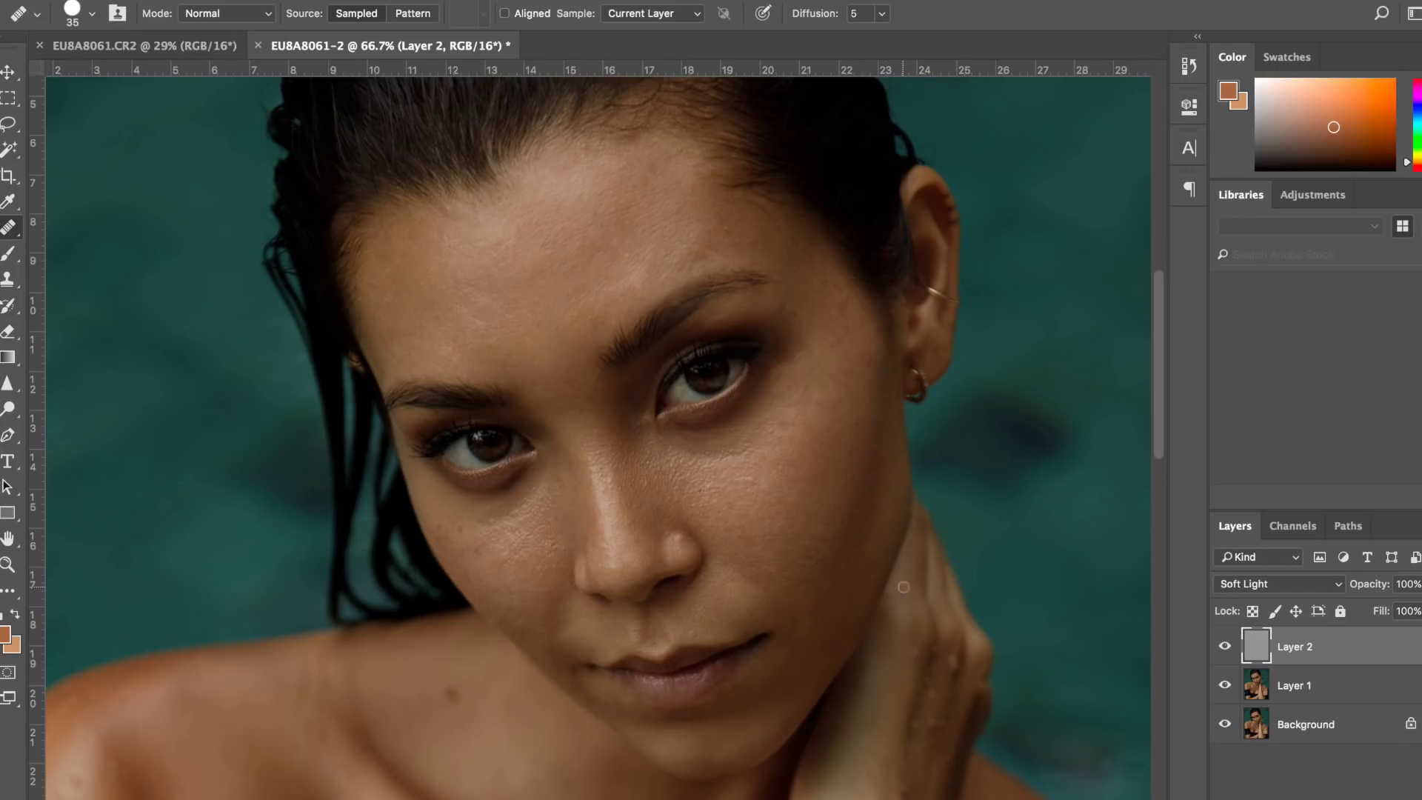
key(ctrl+plus)
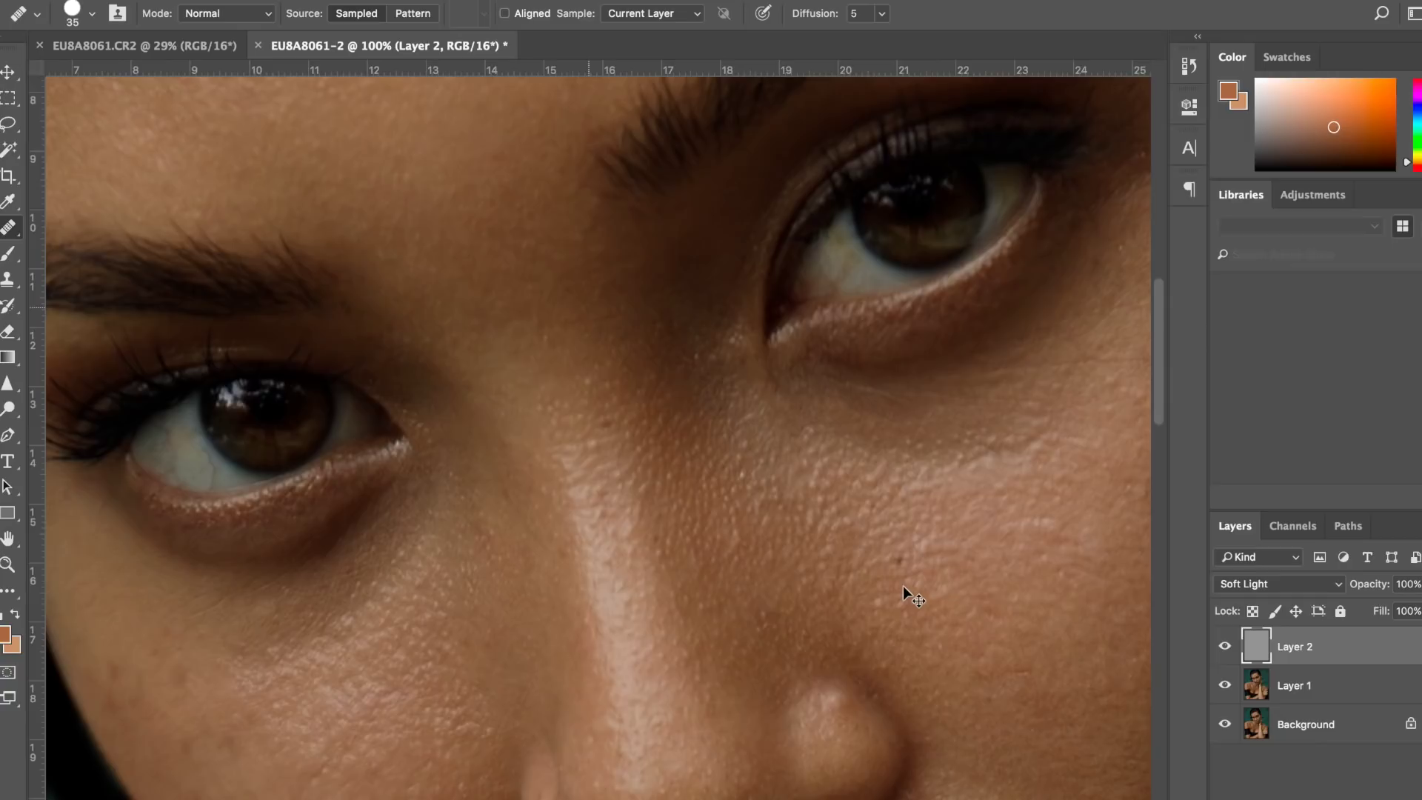
key(ctrl+plus)
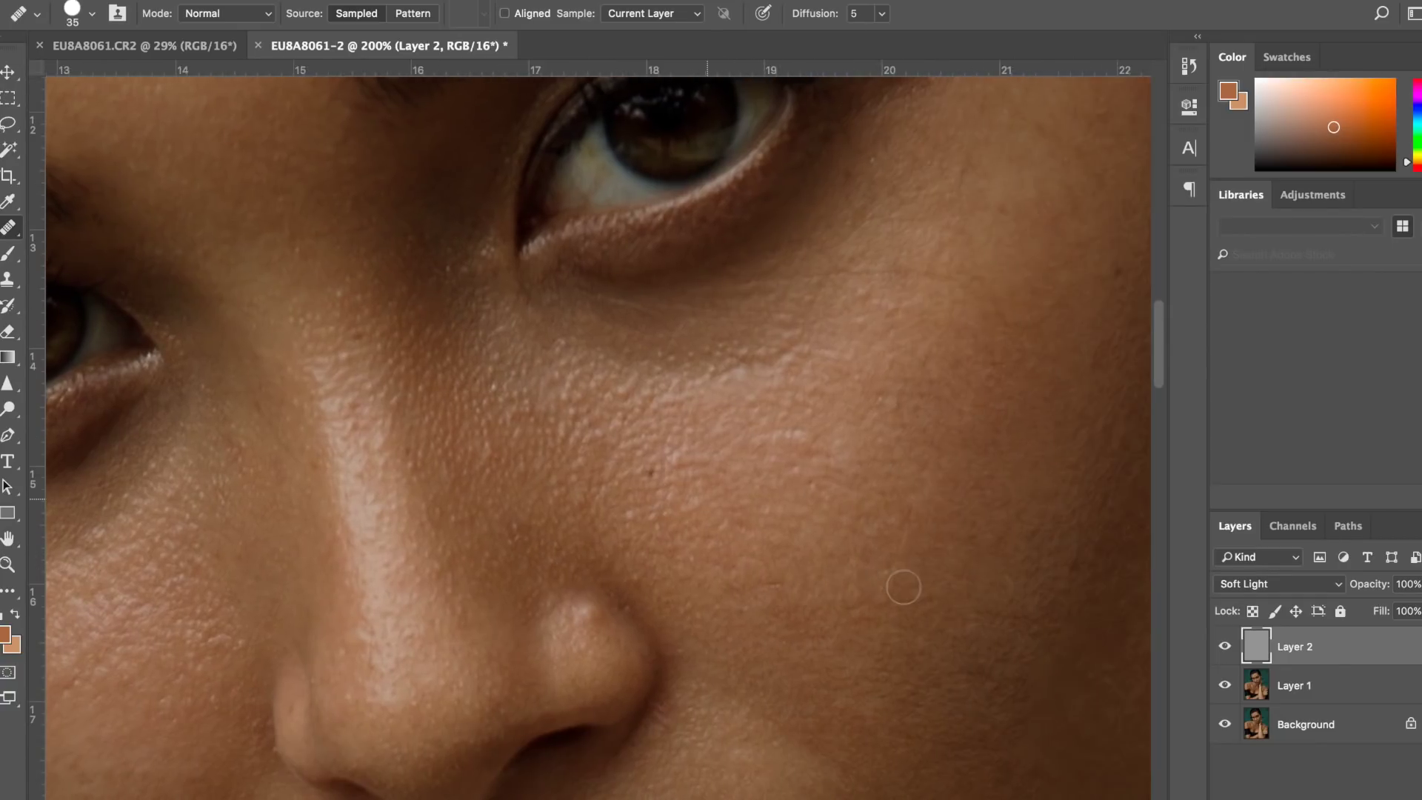
Set up a small white brush on Layer 2 and lighten the darker cheek skin
click(8, 252)
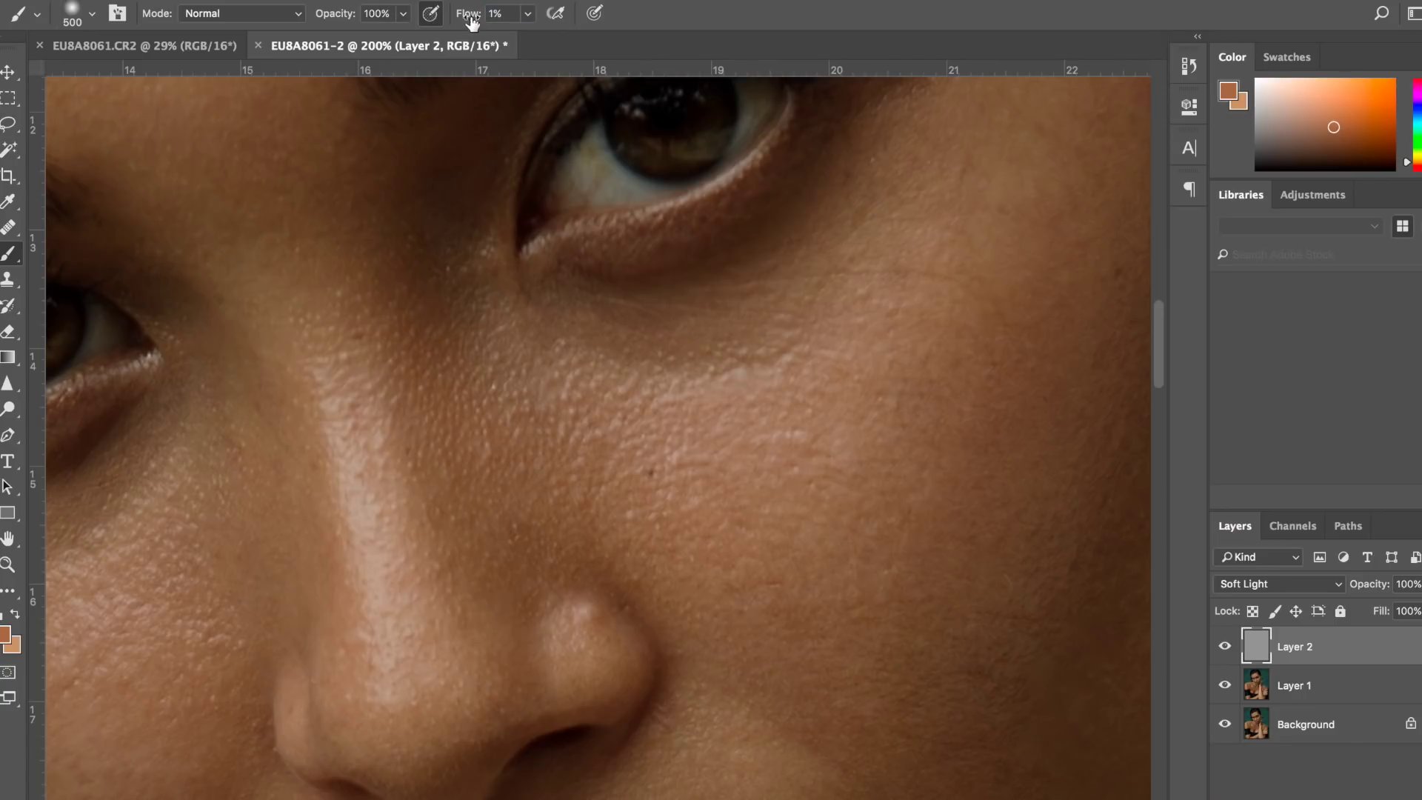
key(bracketleft)
key(bracketleft)
key(bracketleft)
key(bracketleft)
key(bracketleft)
key(bracketleft)
key(bracketleft)
key(bracketleft)
key(bracketleft)
key(bracketleft)
key(bracketleft)
key(bracketleft)
key(bracketleft)
key(bracketleft)
key(bracketleft)
key(d)
key(x)
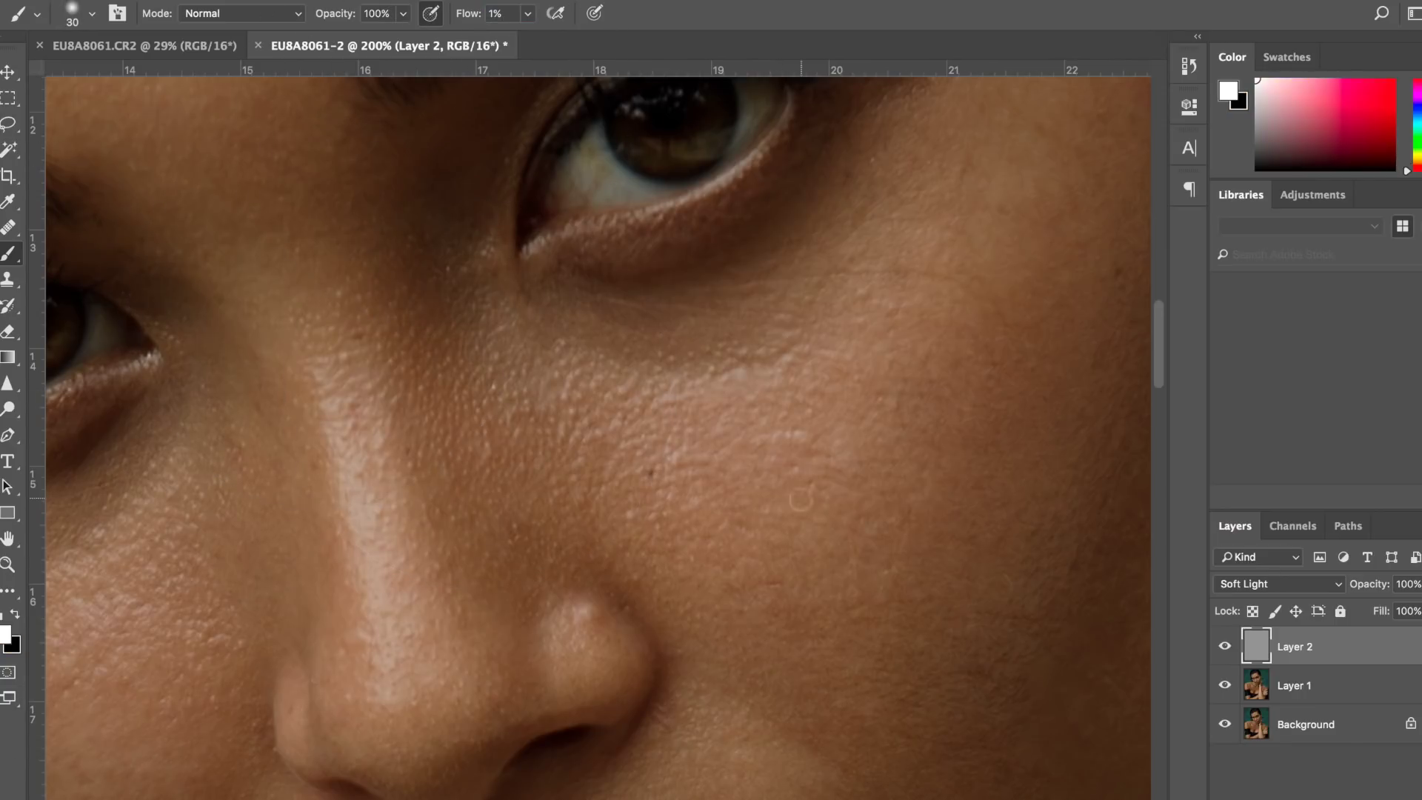
key(bracketleft)
scroll(800, 500, up, 1)
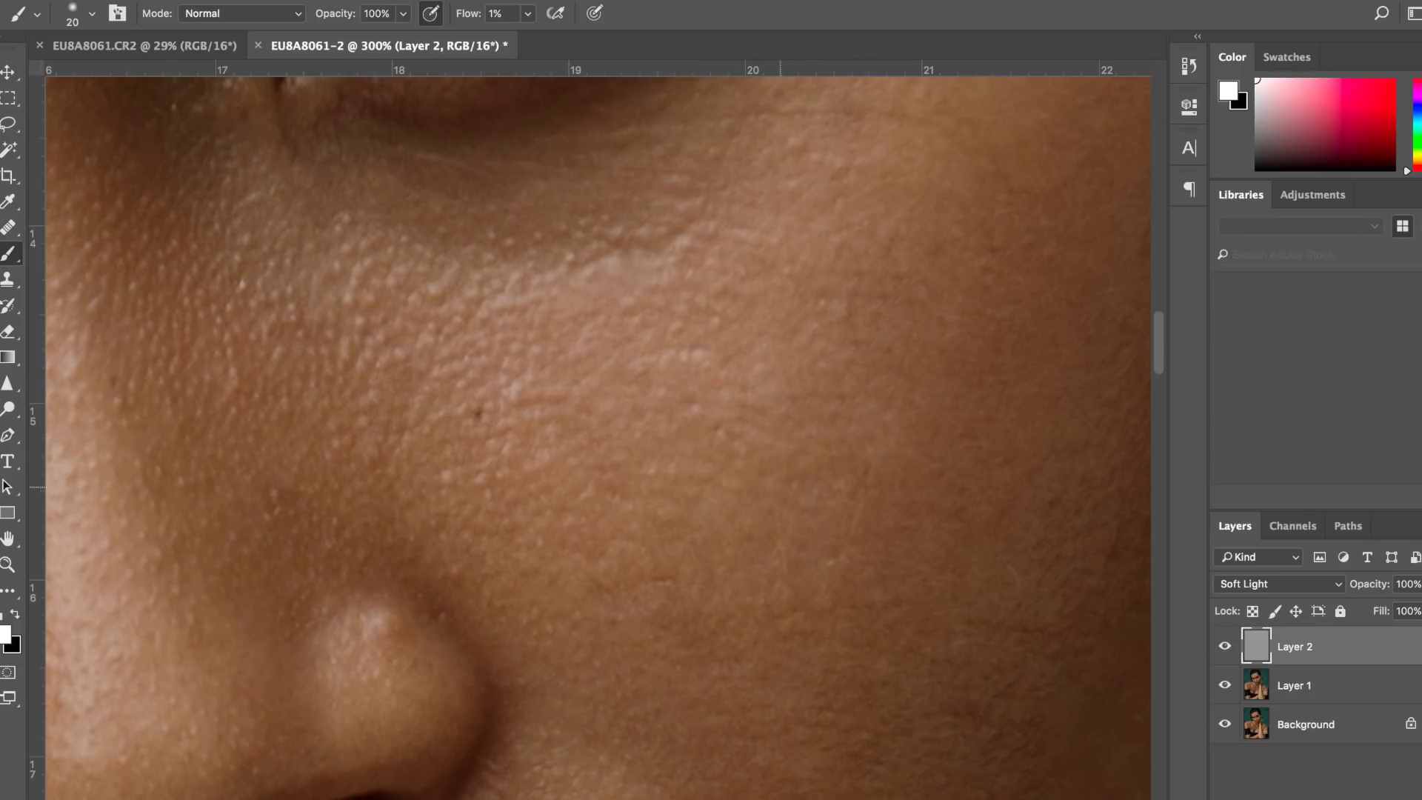
scroll(826, 346, up, 1)
scroll(826, 346, right, 1)
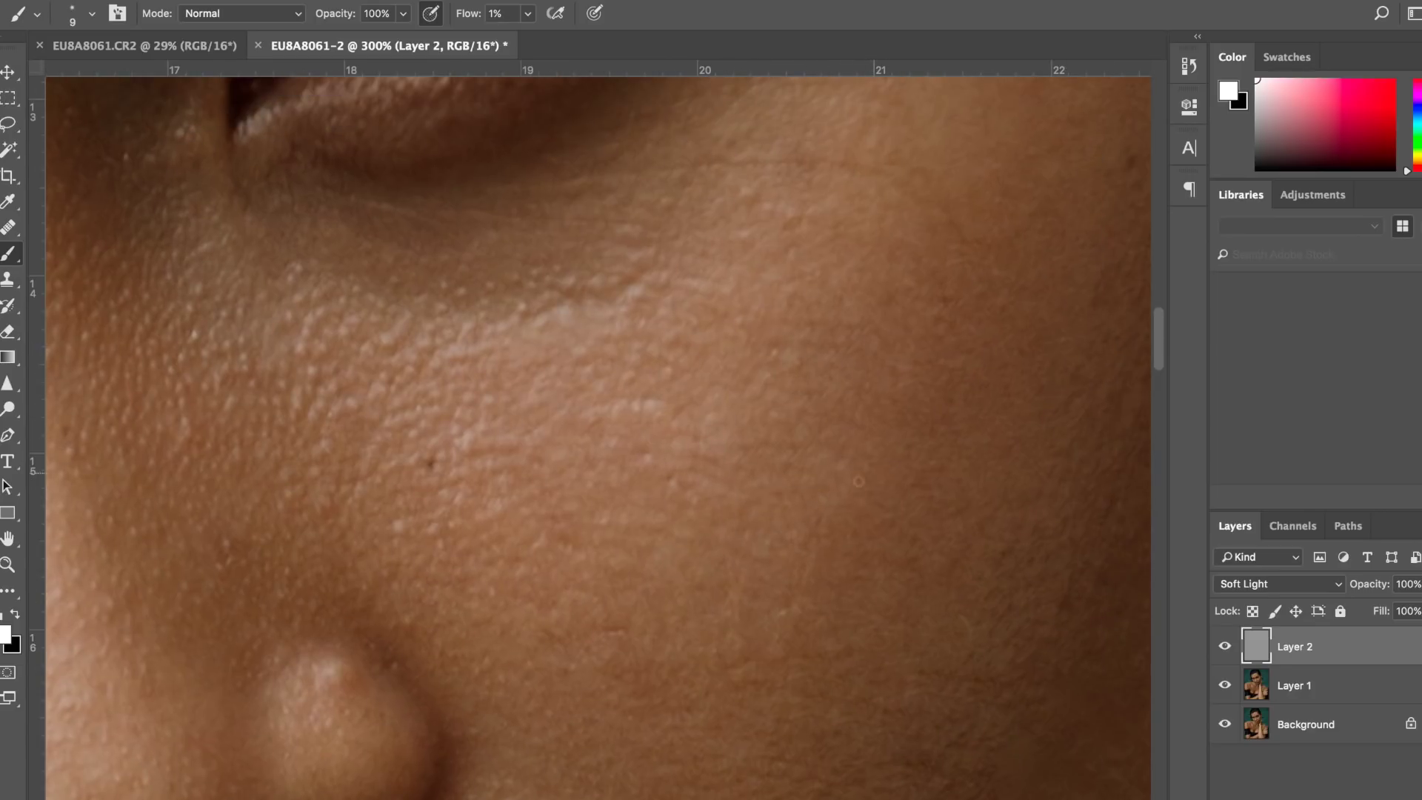
scroll(913, 534, left, 5)
scroll(913, 535, up, 1)
key(bracketright)
key(bracketright)
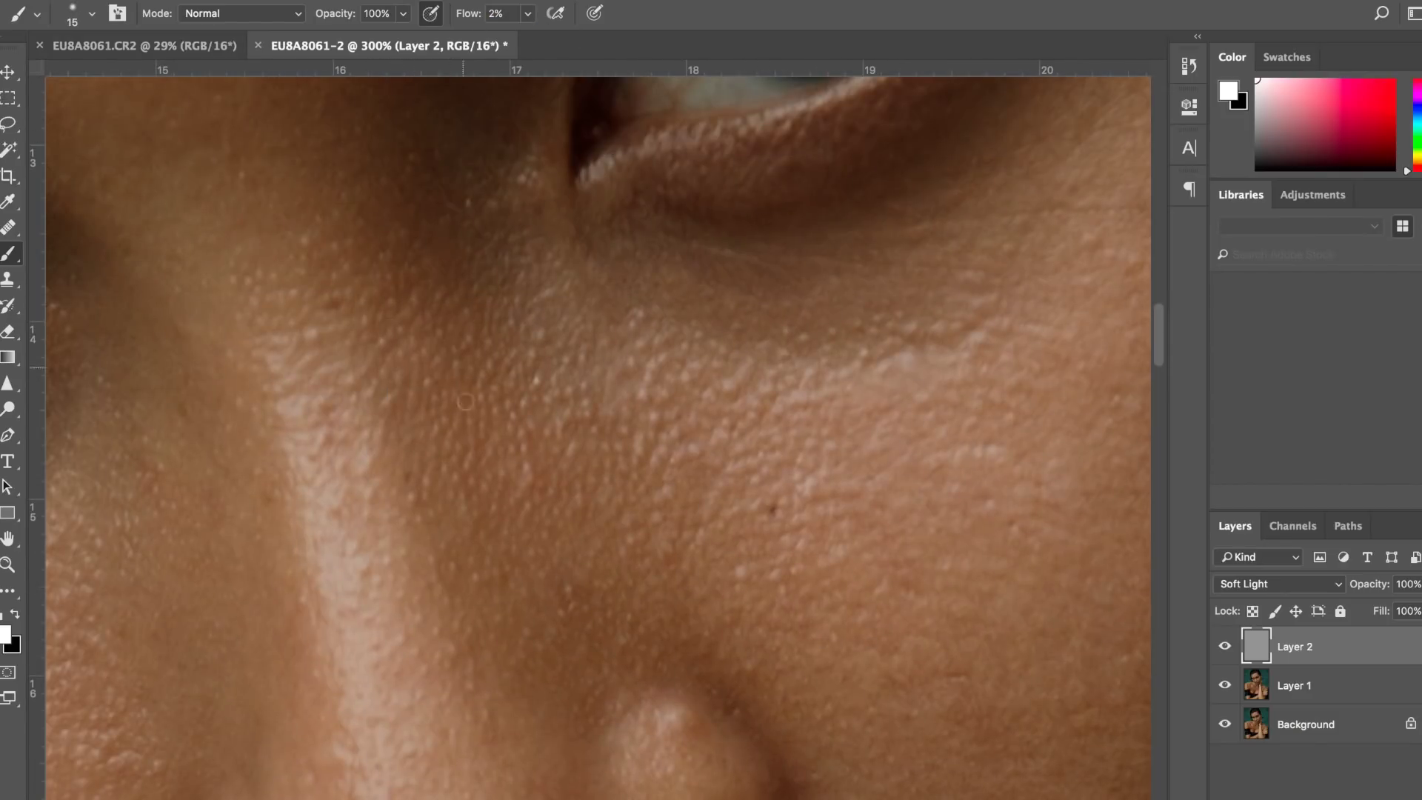
scroll(728, 419, right, 2)
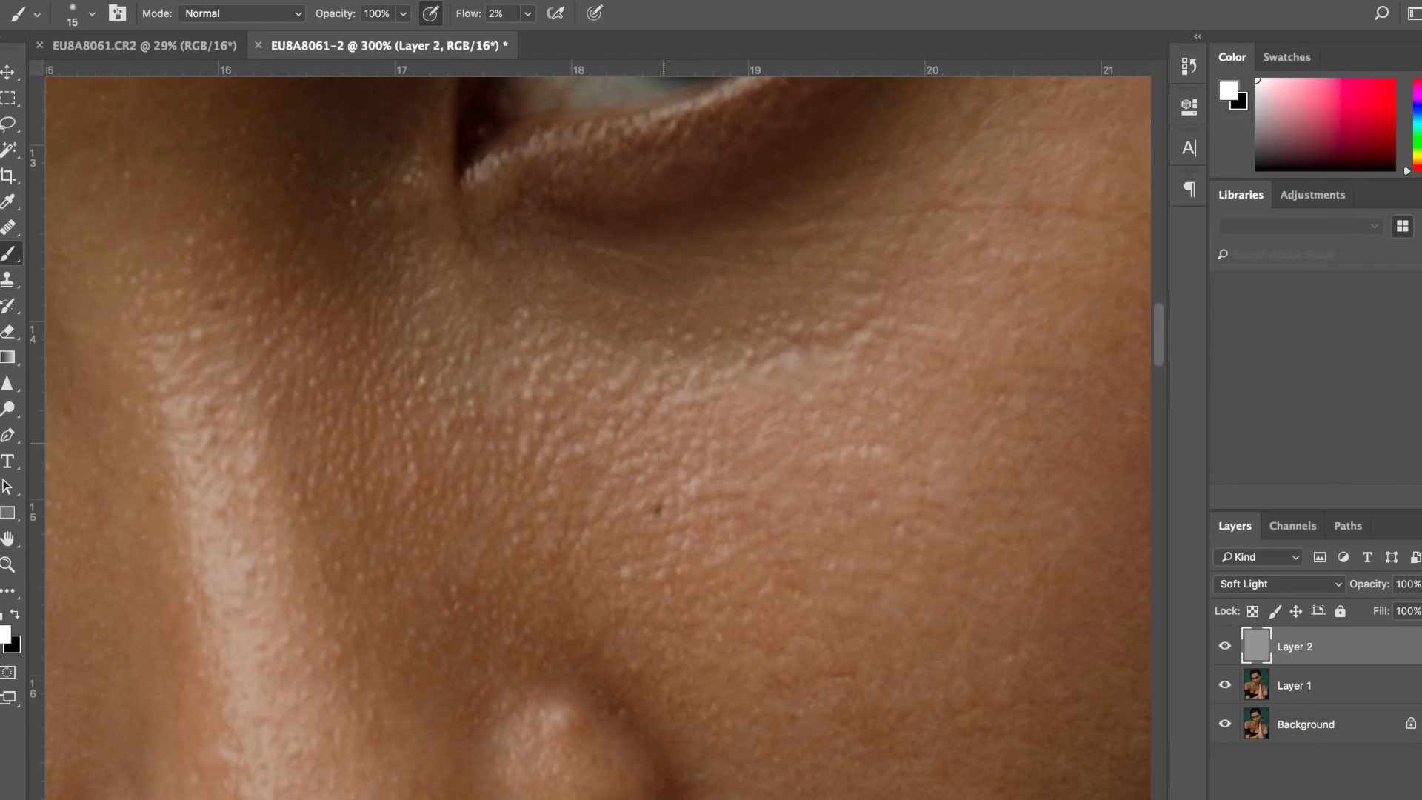
scroll(563, 532, down, 1)
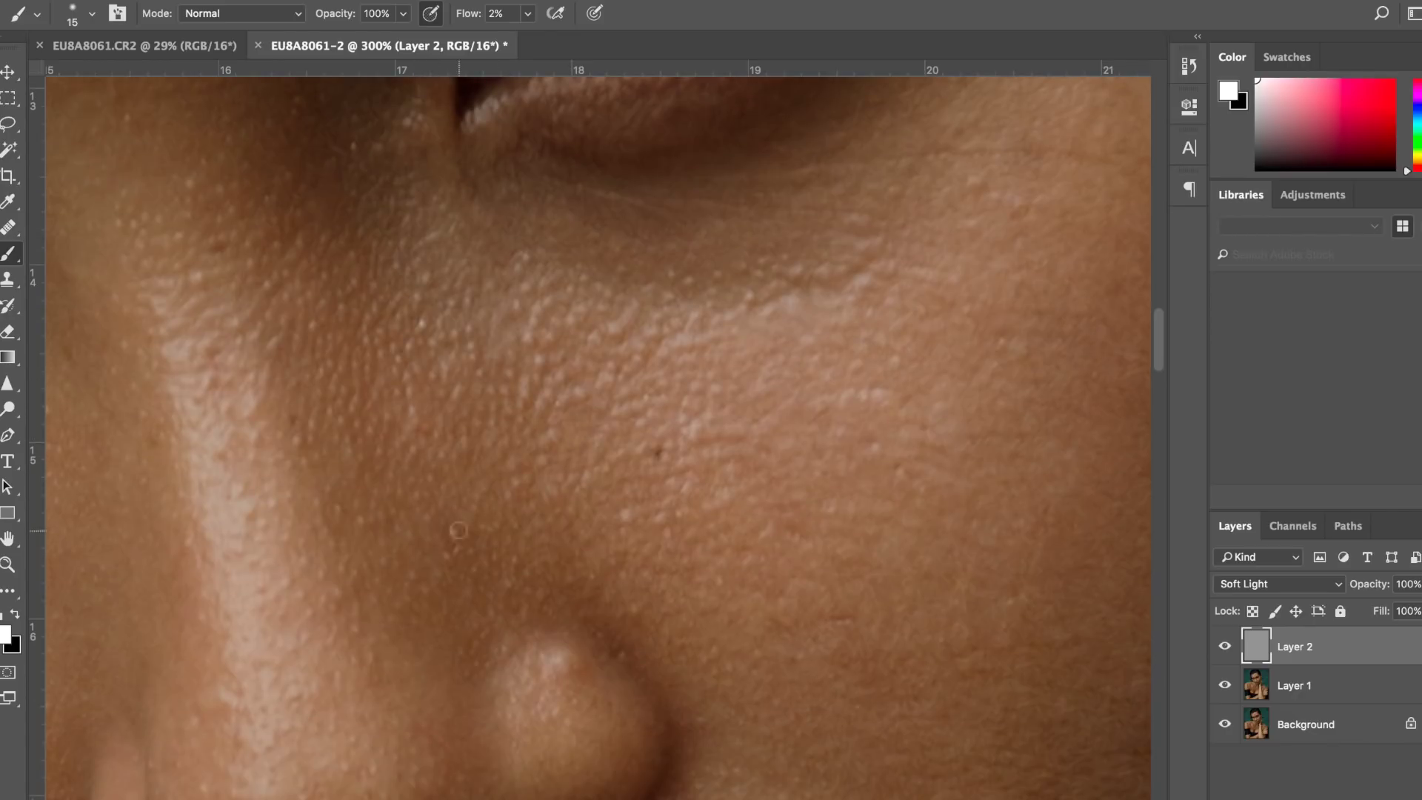
scroll(459, 530, left, 8)
scroll(458, 530, down, 5)
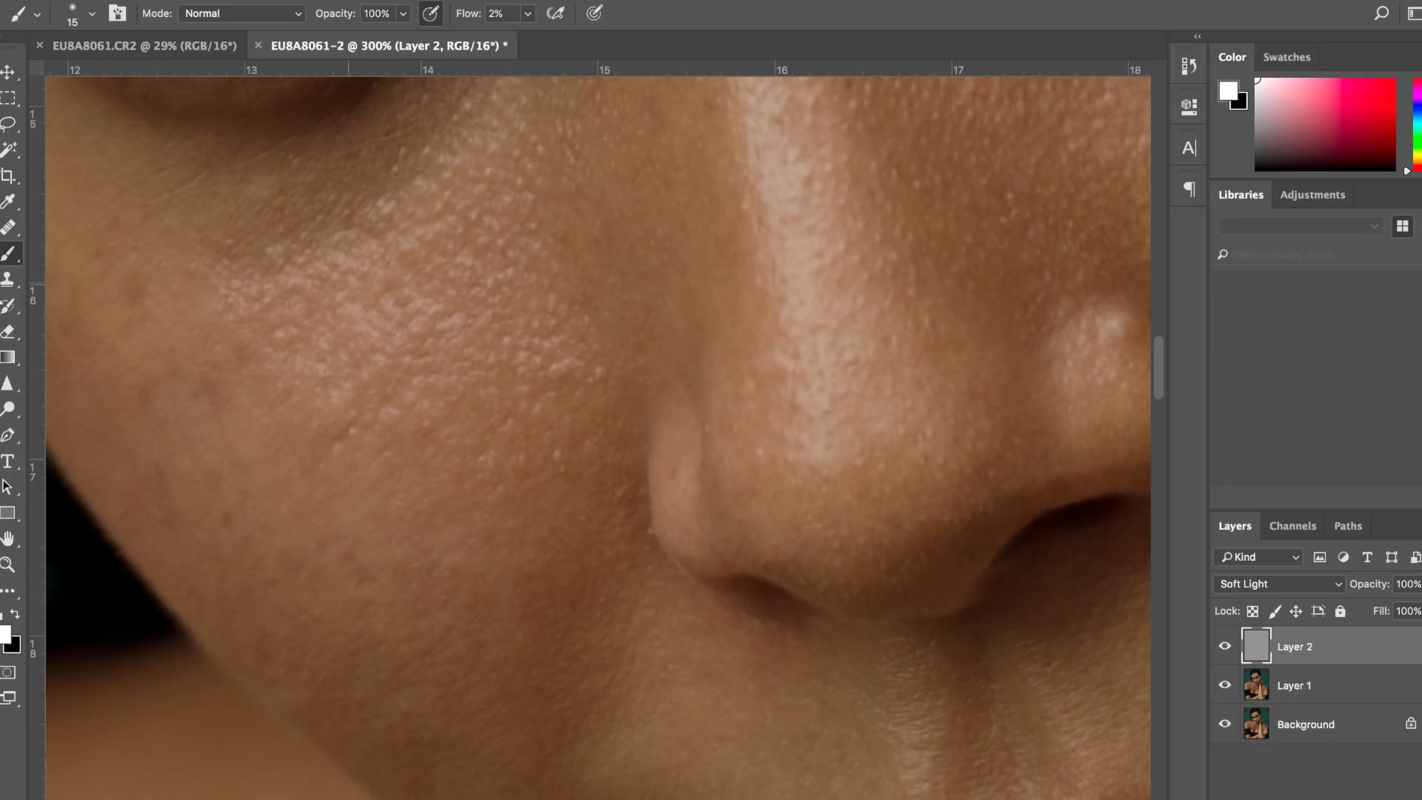
scroll(331, 449, down, 1)
Enlarge the brush and lighten the skin around the nose and above the lips
key(bracketright)
key(bracketright)
key(bracketright)
key(bracketright)
key(bracketright)
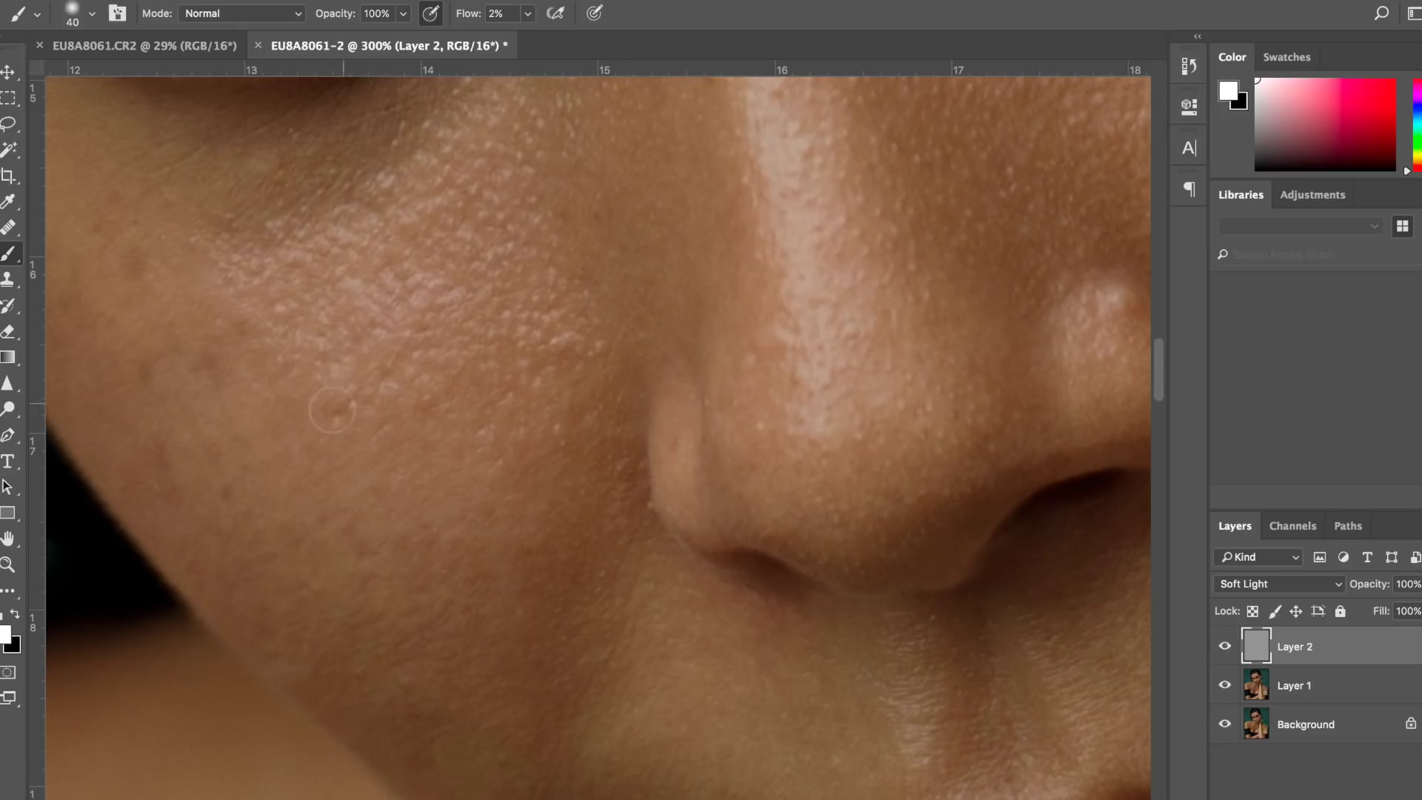
scroll(459, 376, down, 5)
scroll(458, 376, right, 8)
key(bracketright)
key(bracketright)
key(bracketright)
key(bracketright)
key(bracketright)
key(bracketright)
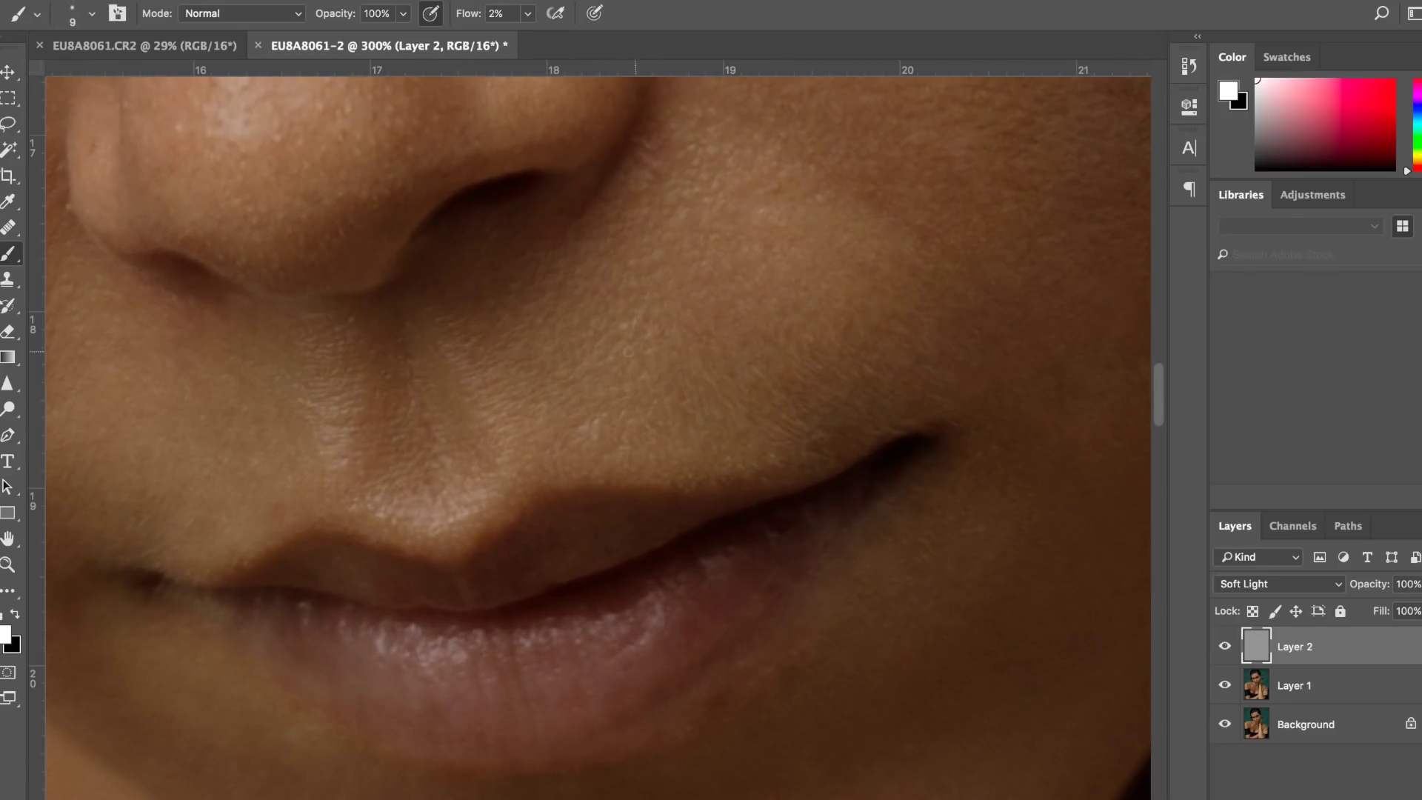
scroll(517, 371, up, 5)
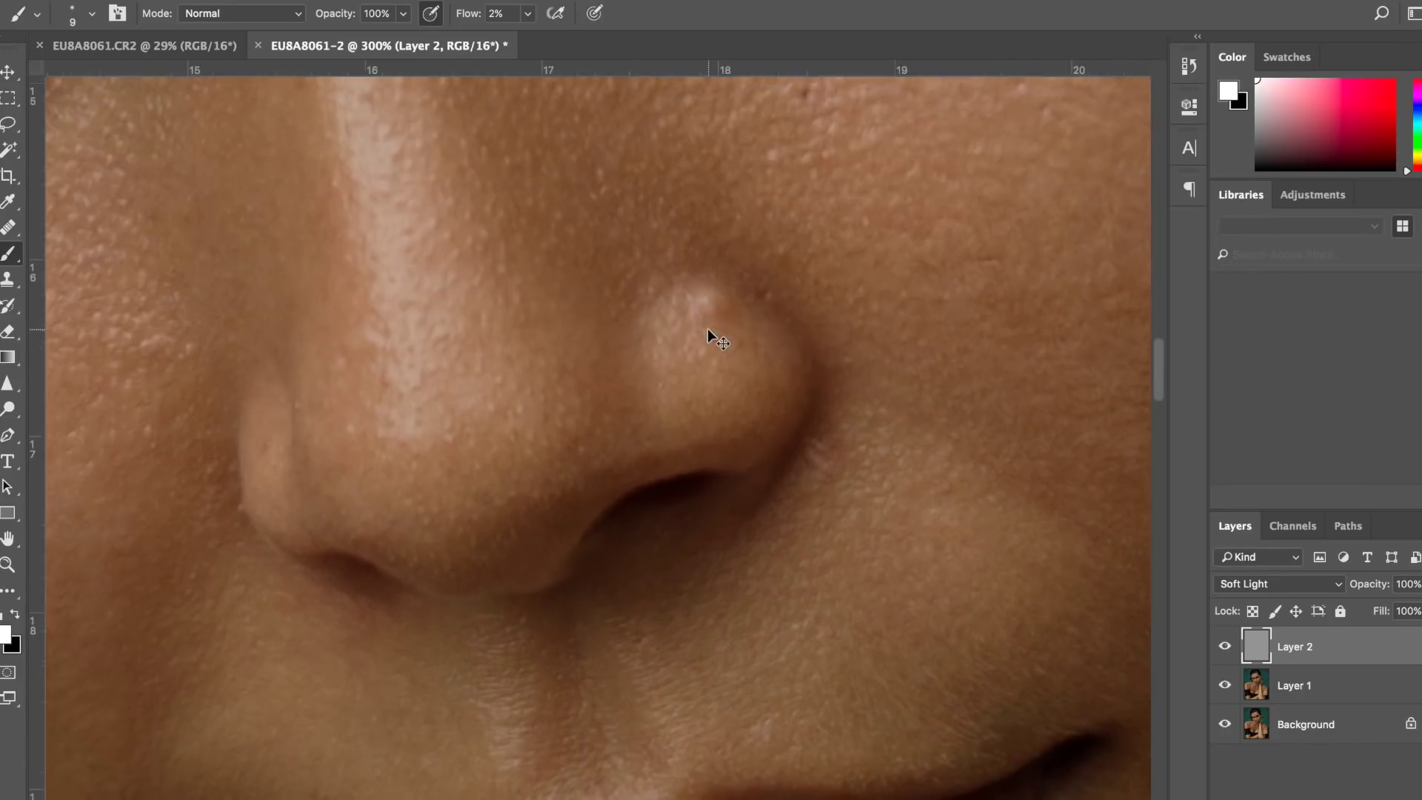
scroll(711, 326, down, 10)
scroll(711, 327, up, 8)
scroll(576, 233, down, 6)
scroll(936, 300, up, 6)
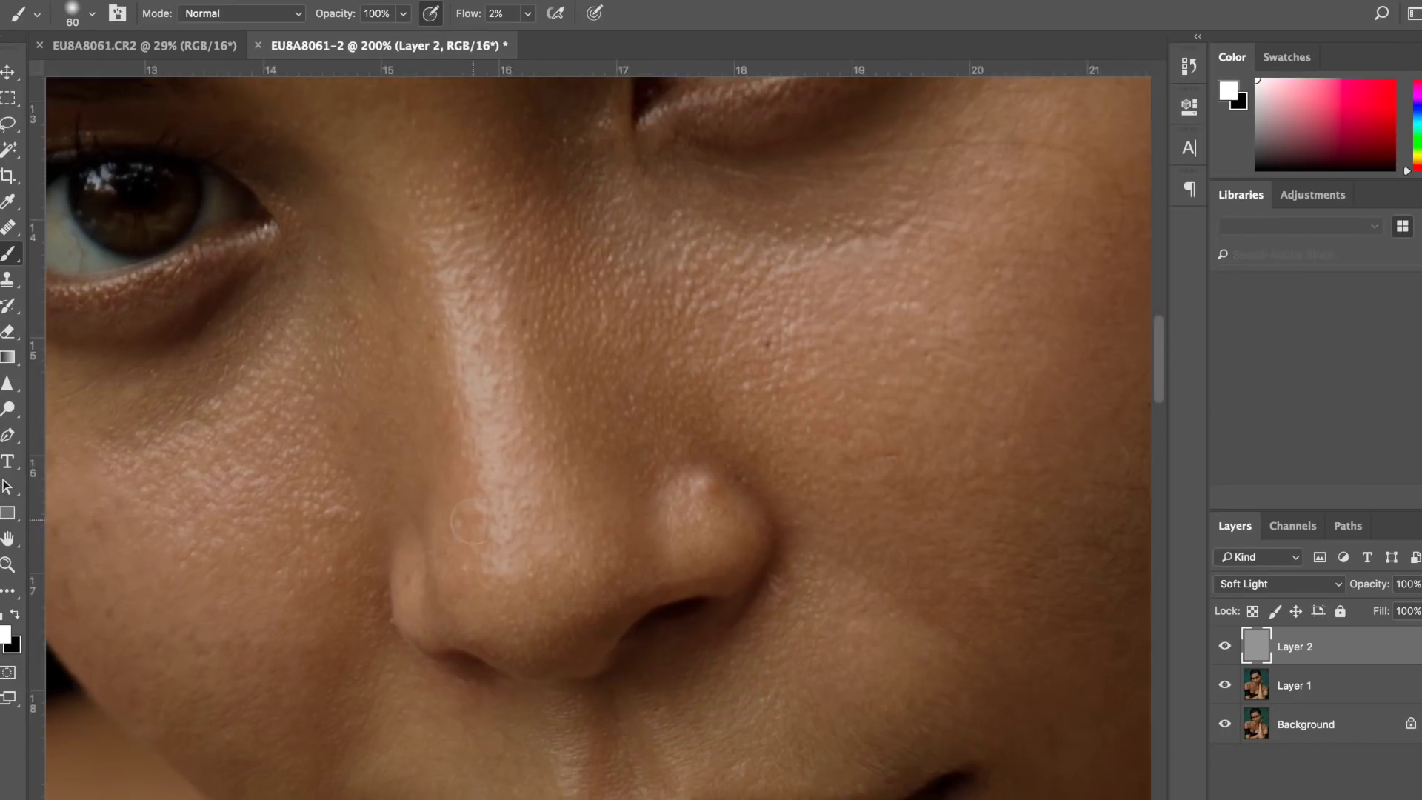
key(bracketright)
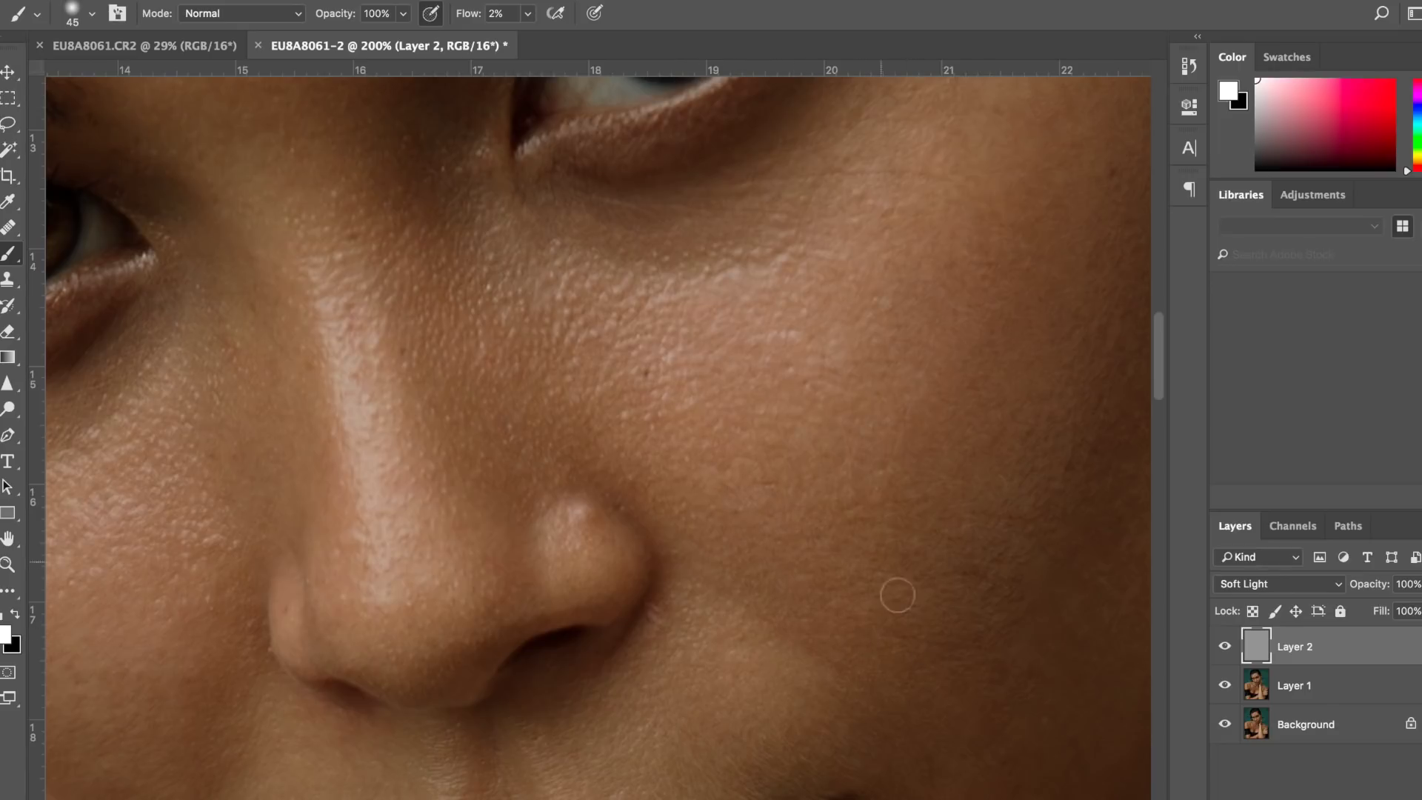
Lighten the forehead with a larger brush, then return to the cheek with a smaller one
scroll(871, 449, up, 4)
scroll(871, 448, right, 1)
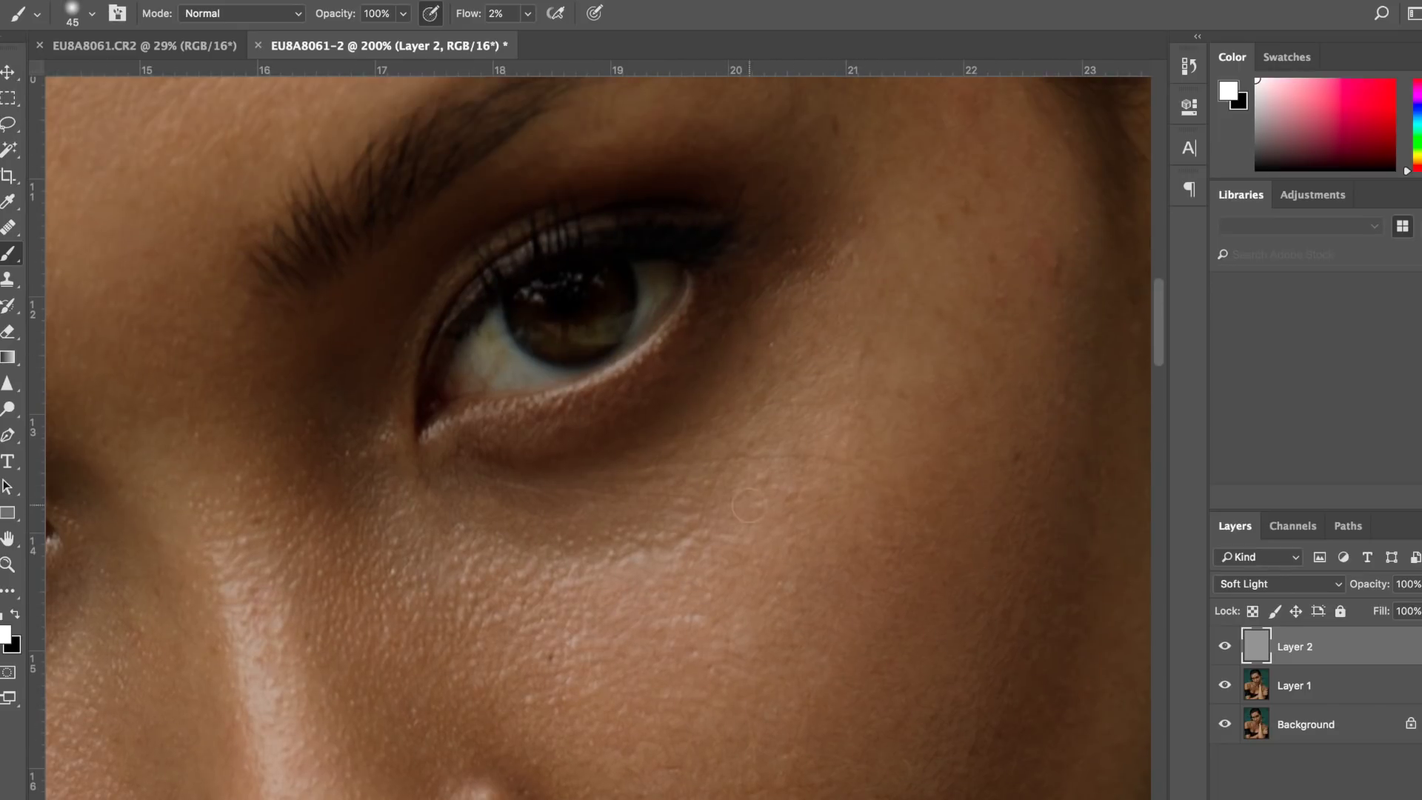
scroll(864, 226, down, 5)
scroll(651, 343, up, 5)
key(bracketright)
key(bracketright)
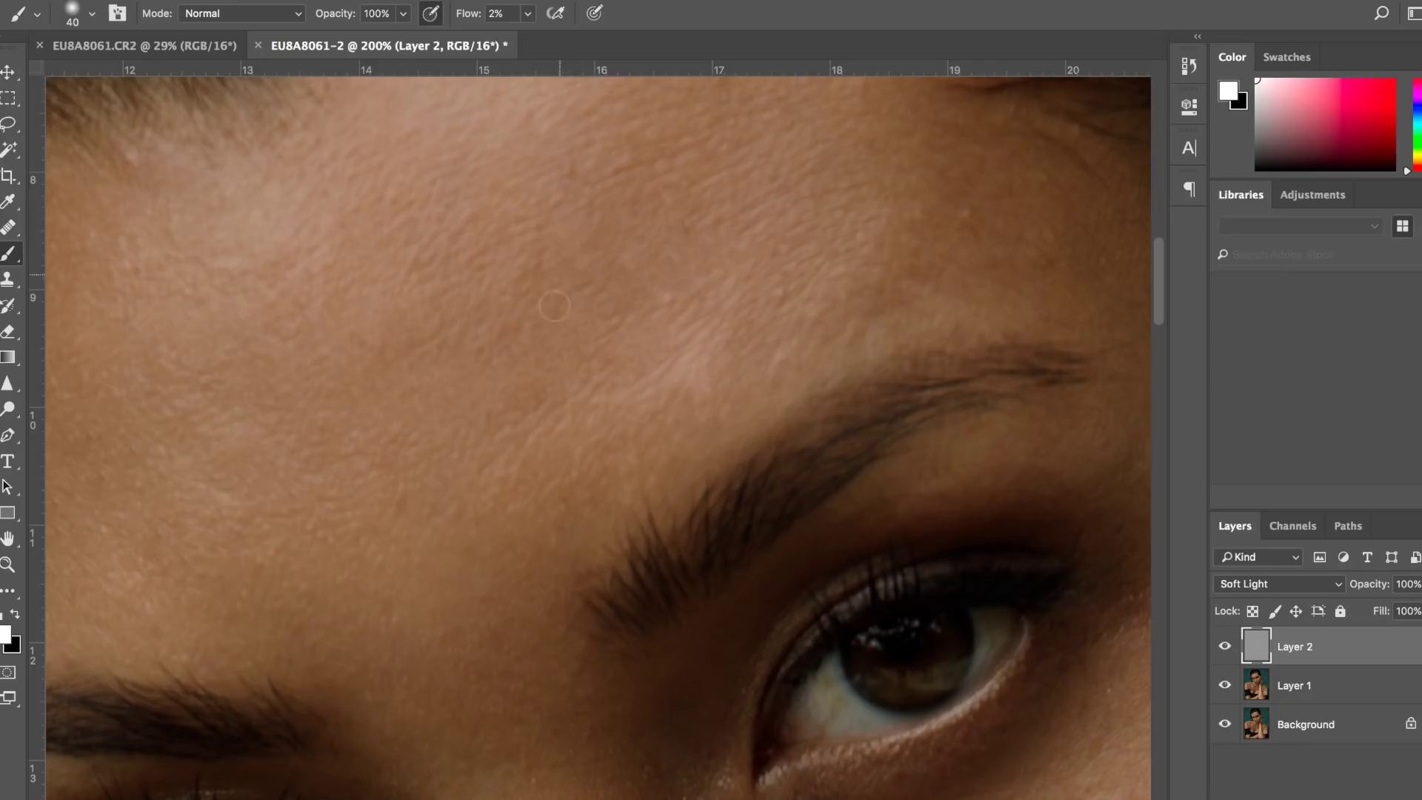
scroll(741, 341, up, 3)
scroll(741, 341, left, 1)
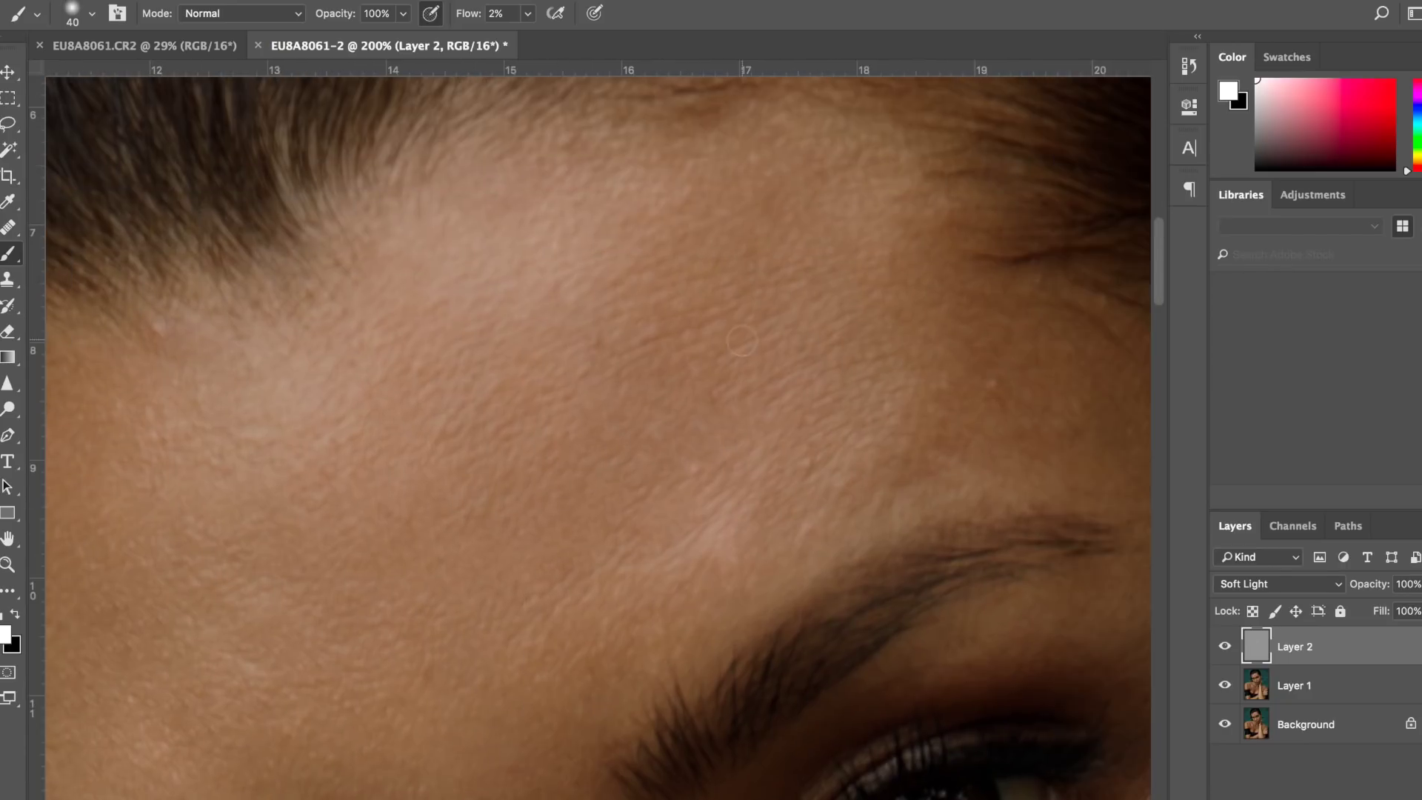
scroll(755, 395, down, 1)
scroll(755, 396, right, 4)
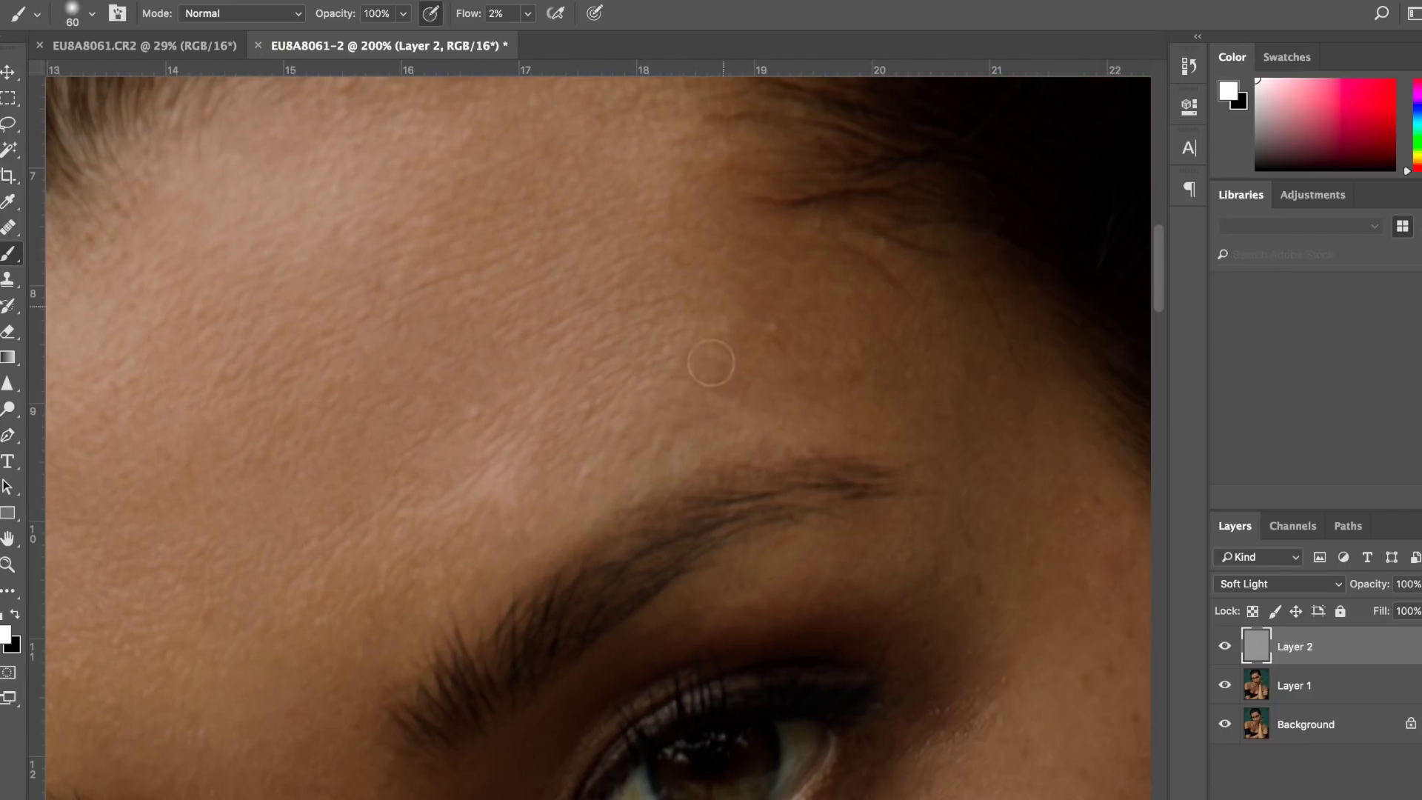
key(bracketright)
key(bracketright)
scroll(668, 186, down, 4)
scroll(669, 186, left, 8)
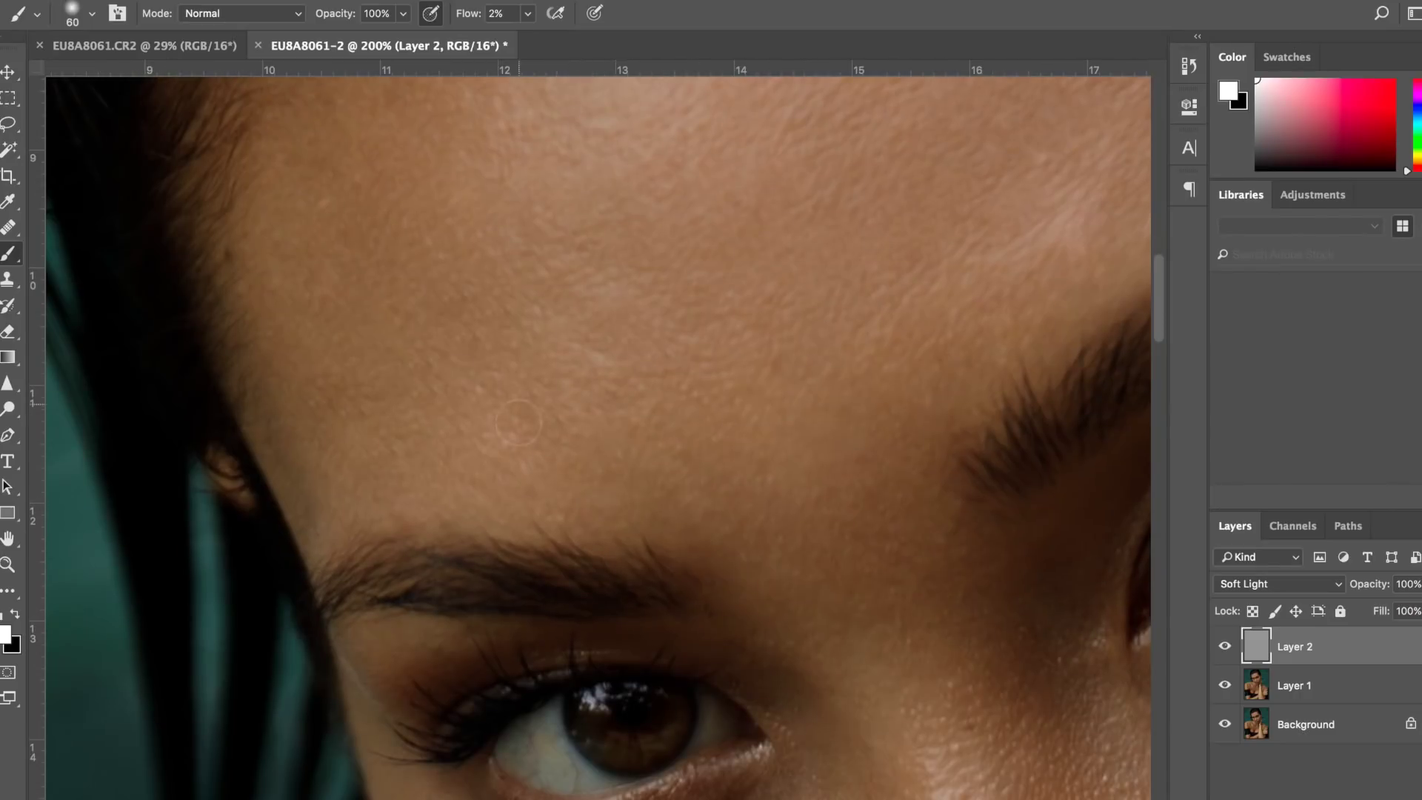
drag(347, 393, 489, 496)
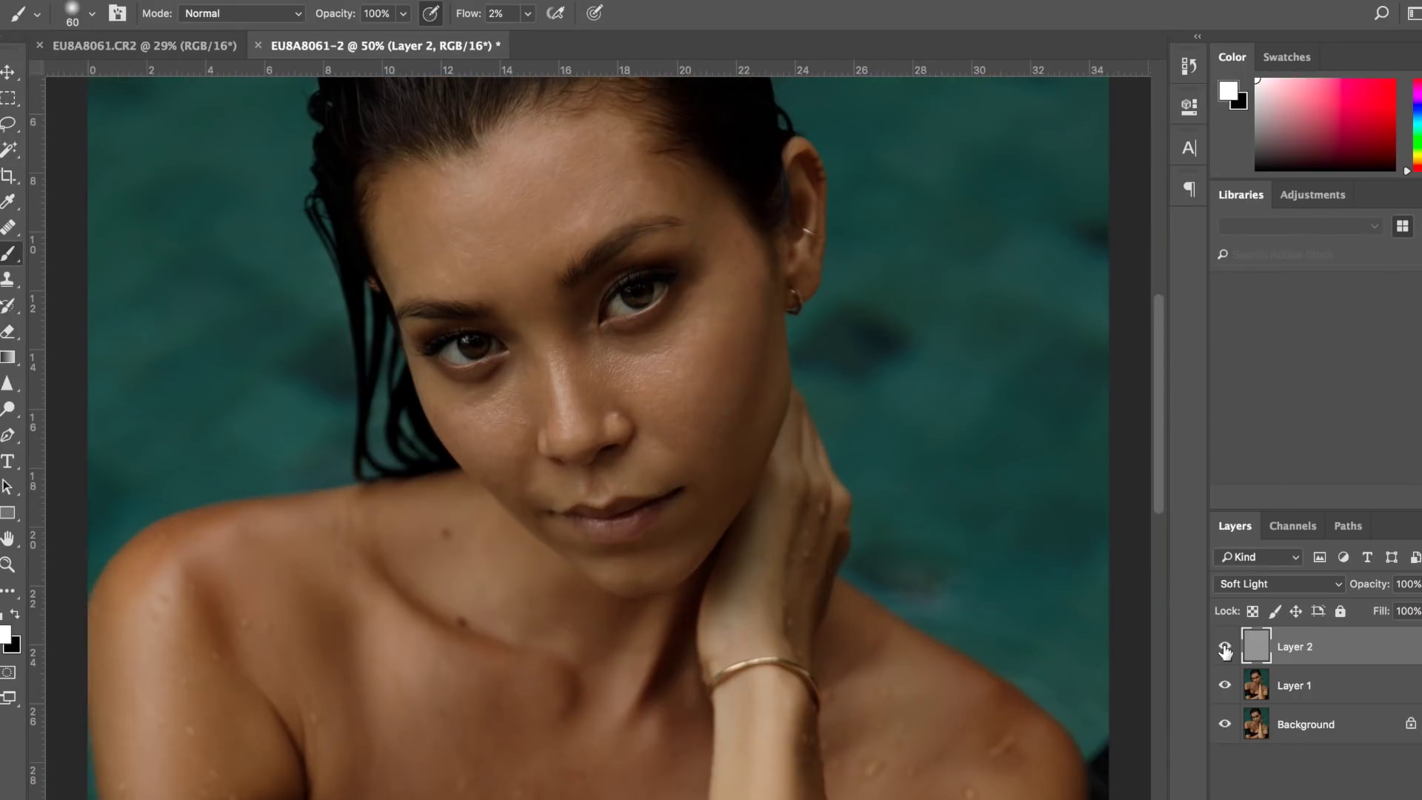
key(bracketleft)
key(bracketleft)
key(bracketleft)
key(bracketleft)
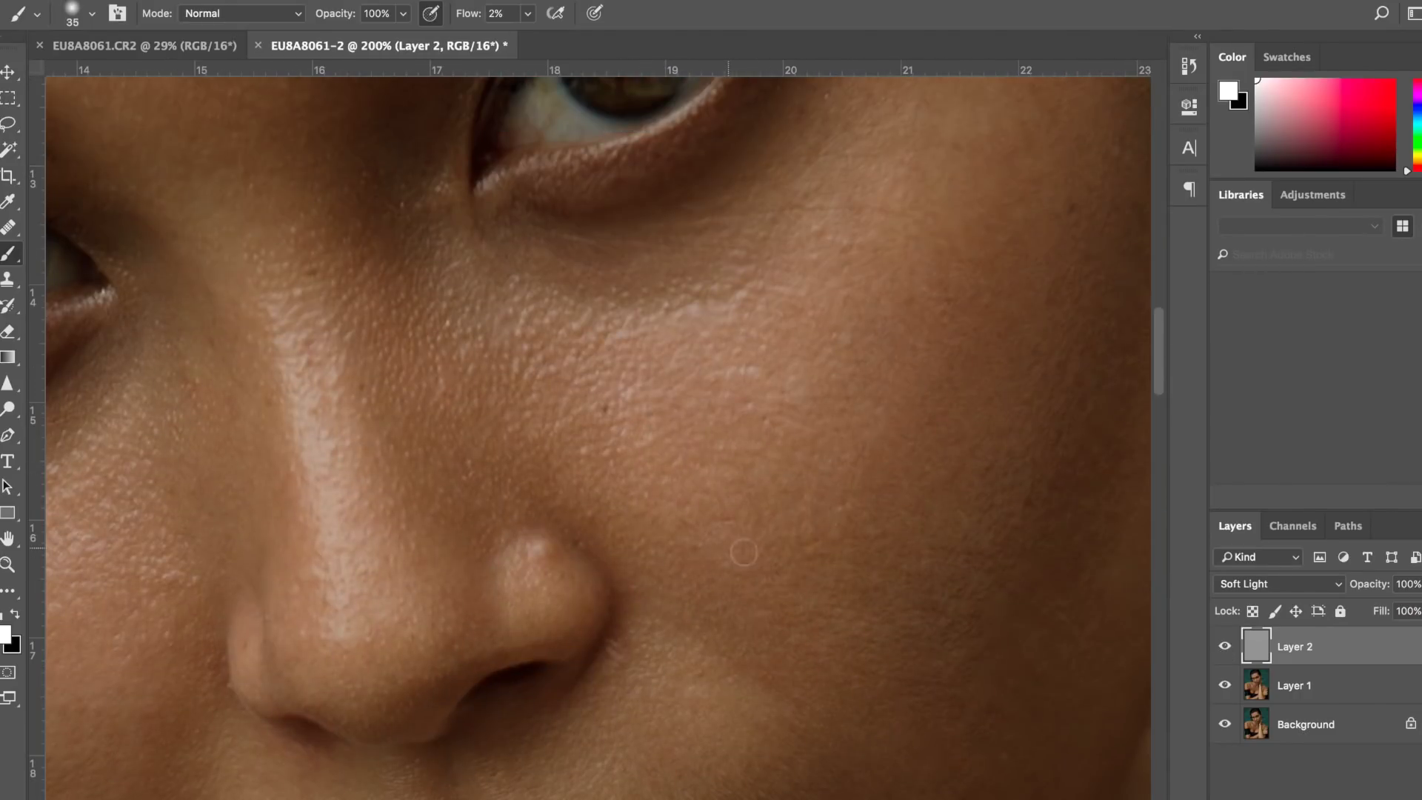
scroll(907, 360, up, 1)
scroll(906, 360, right, 1)
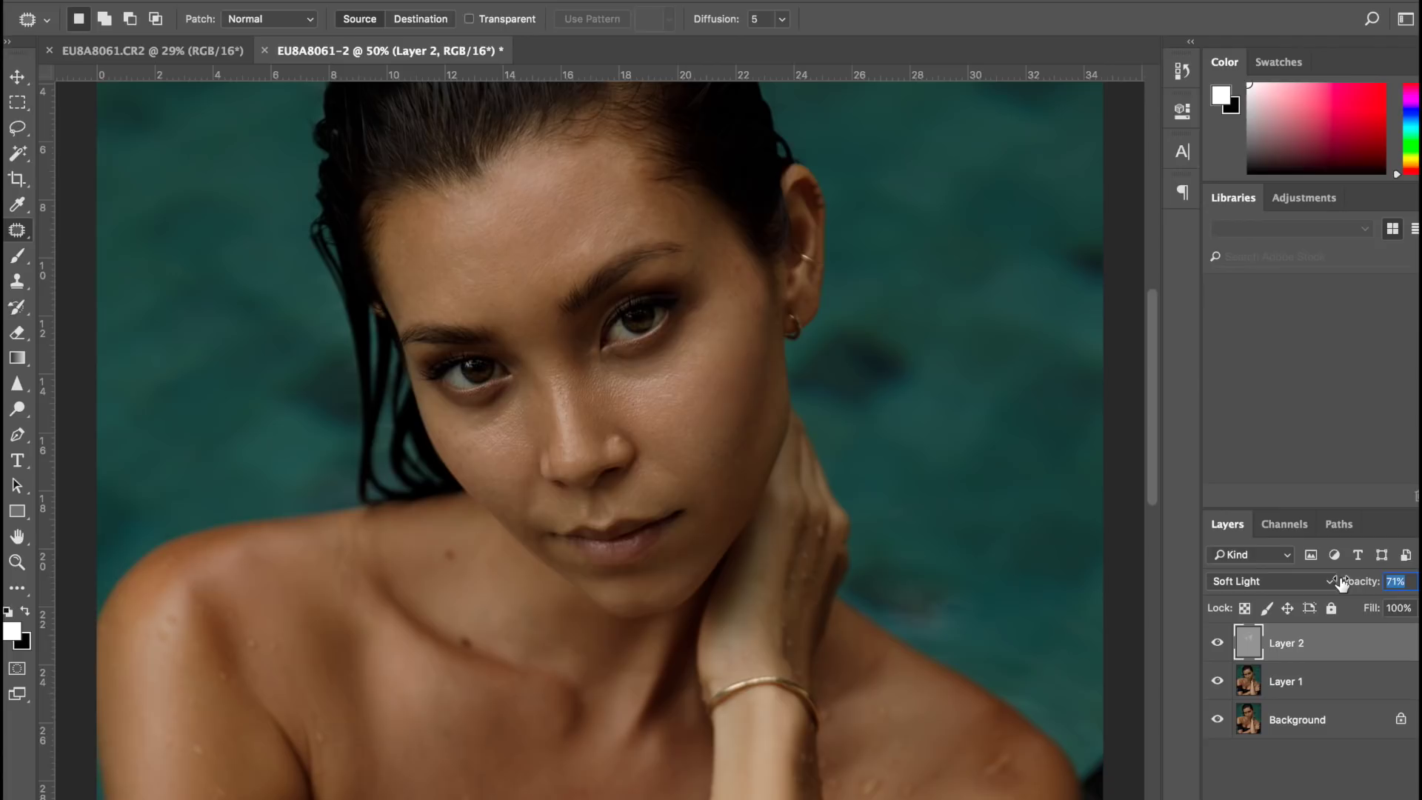
Toggle Layer 2's visibility off and on twice to compare the face with and without lightening
click(1219, 644)
click(1218, 644)
click(1218, 643)
click(1218, 644)
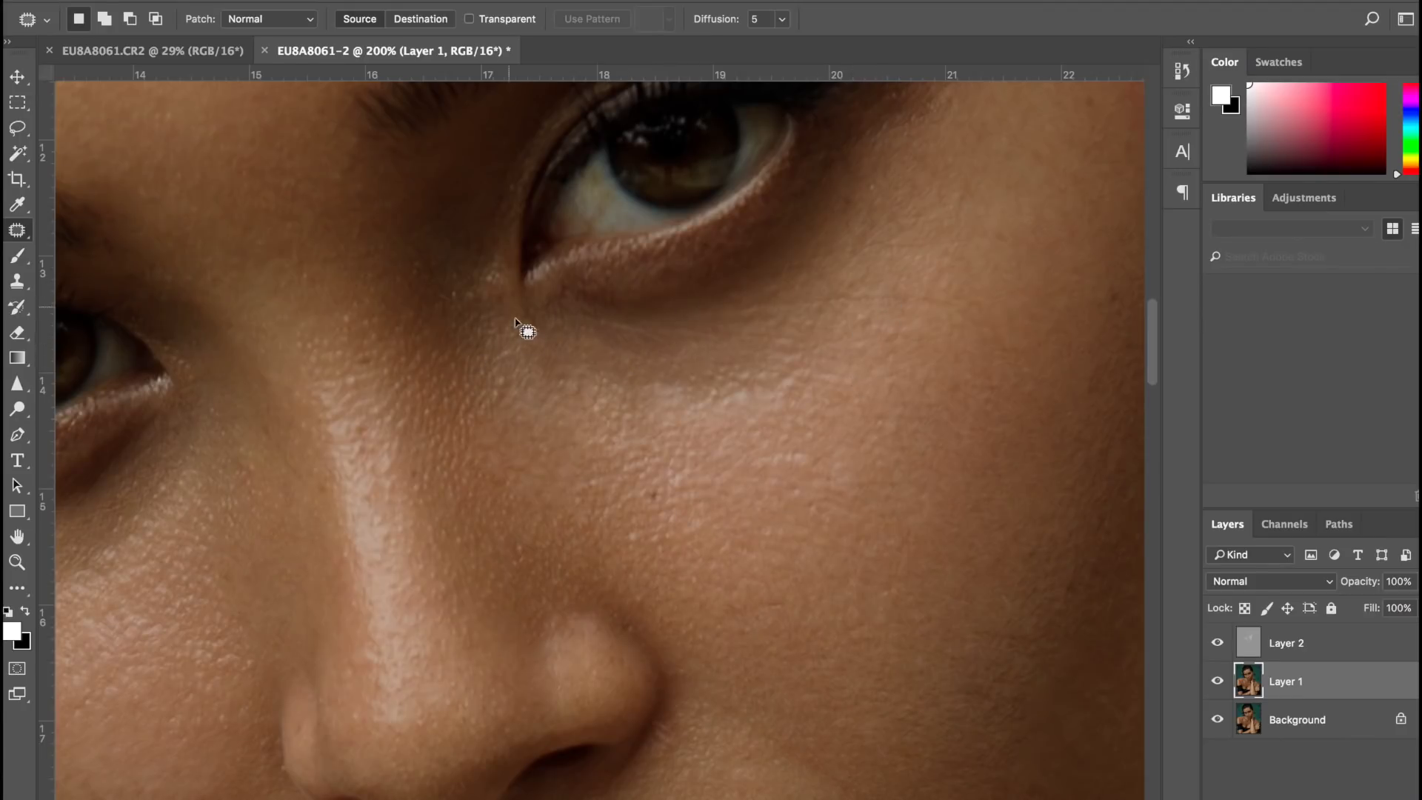
Sample the skin tone and softly paint it under the eye with a smaller brush
key(b)
alt+click(1011, 183)
alt+click(905, 429)
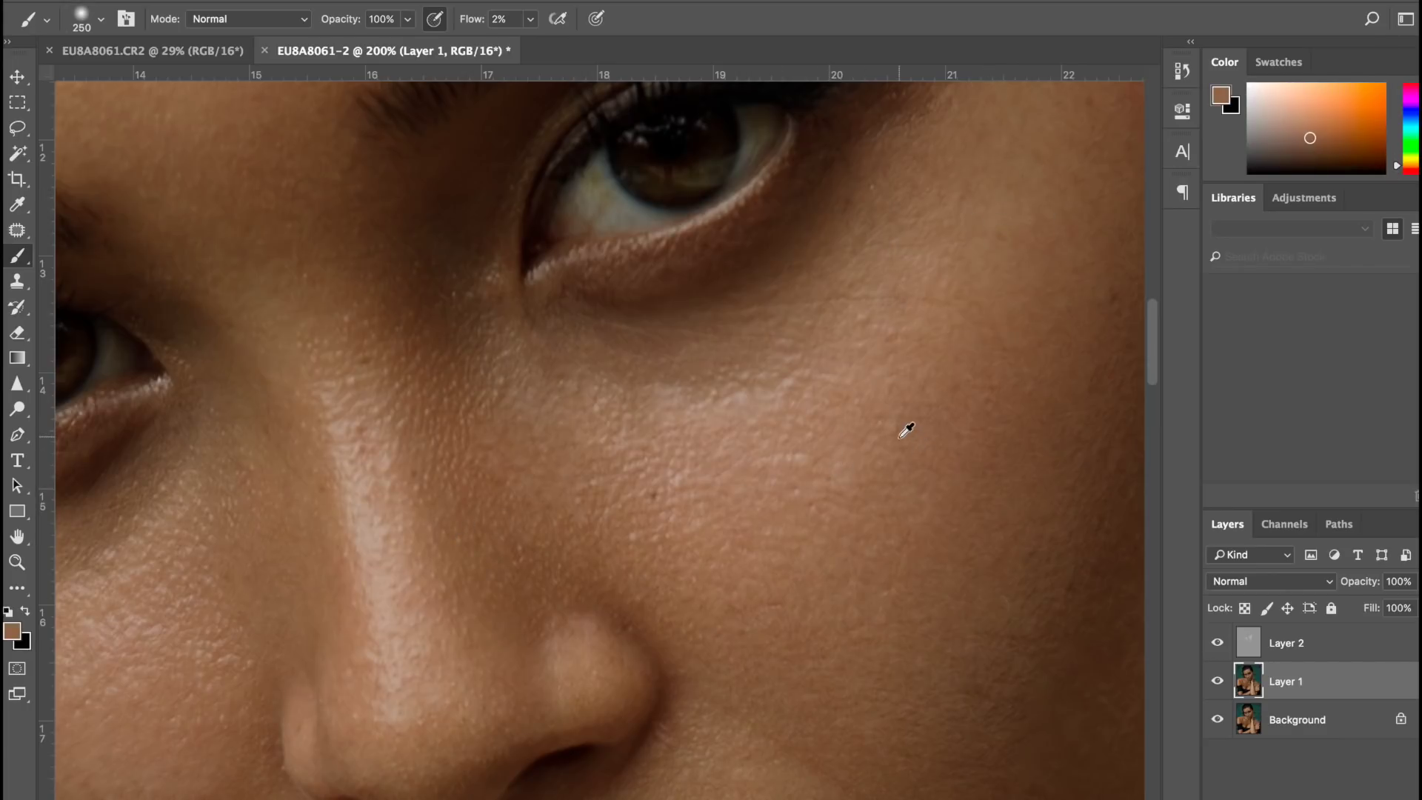
key(bracketleft)
key(bracketleft)
mouse_move(778, 372)
mouse_down()
mouse_move(665, 352)
mouse_move(561, 362)
mouse_move(545, 337)
mouse_move(712, 329)
mouse_move(844, 243)
mouse_move(702, 334)
mouse_move(887, 269)
mouse_move(759, 366)
mouse_move(592, 375)
mouse_move(817, 339)
mouse_move(714, 420)
mouse_move(567, 400)
mouse_up()
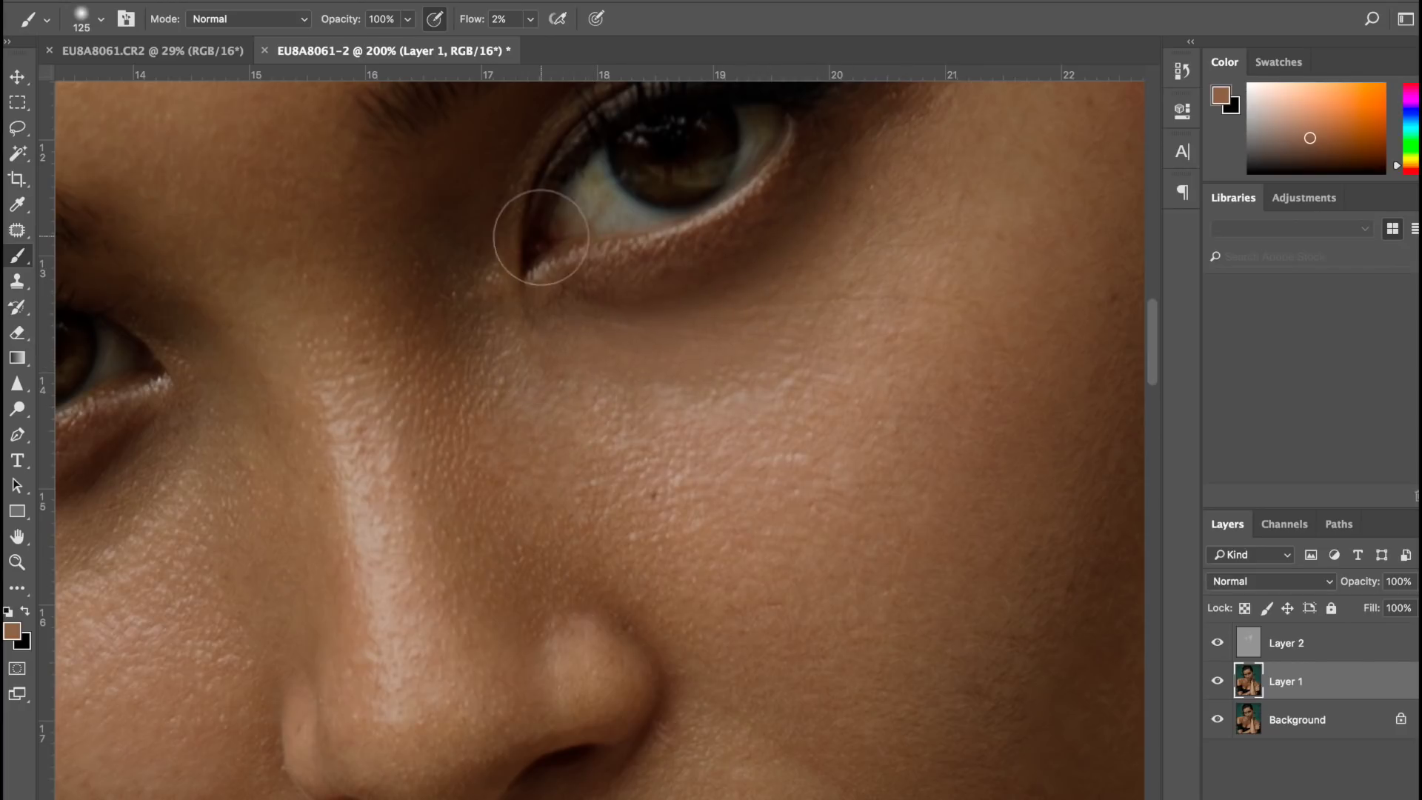
Patch the uneven skin under the eye with neighbouring skin and deselect
click(17, 230)
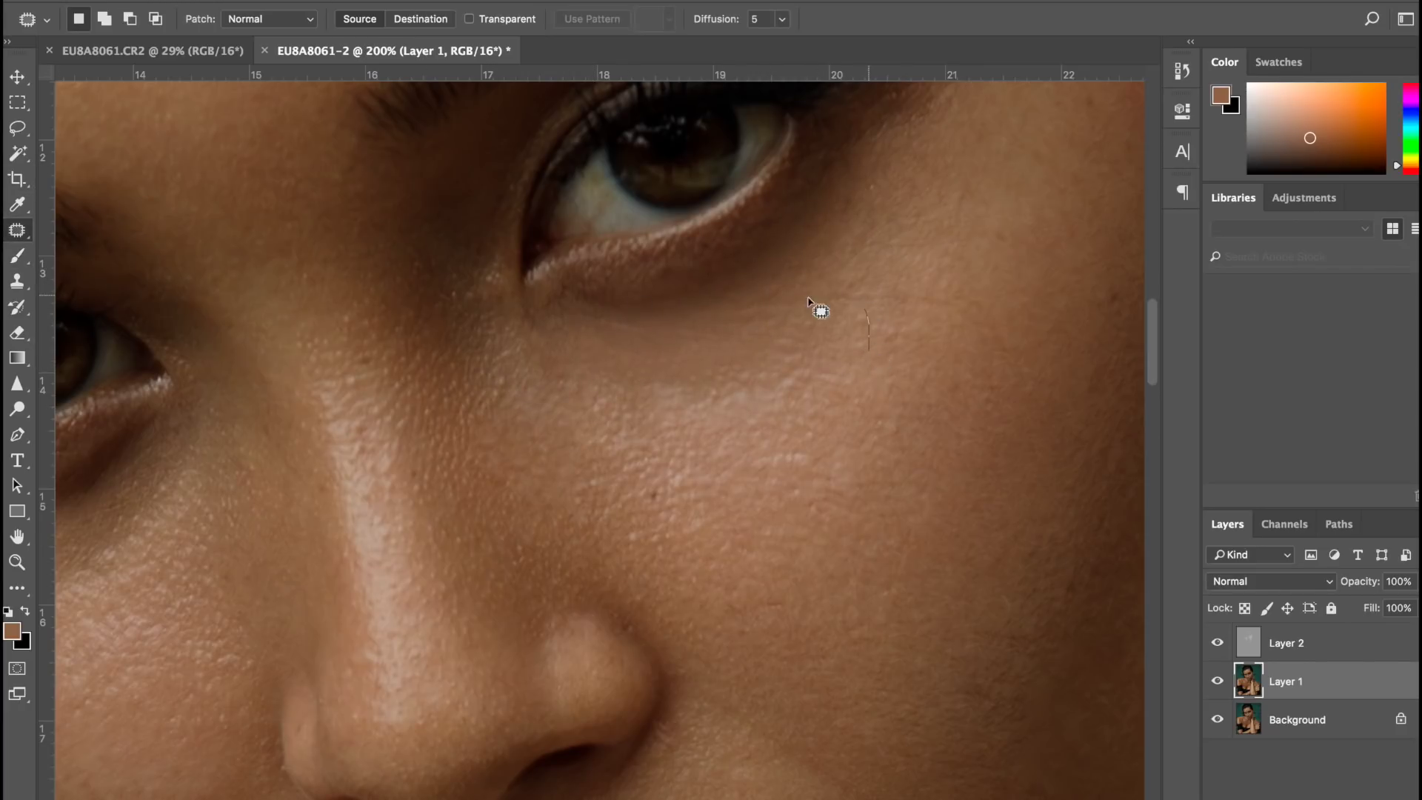
mouse_move(809, 300)
mouse_down()
mouse_move(682, 323)
mouse_move(733, 349)
mouse_move(780, 486)
mouse_up()
key(super+minus)
key(super+minus)
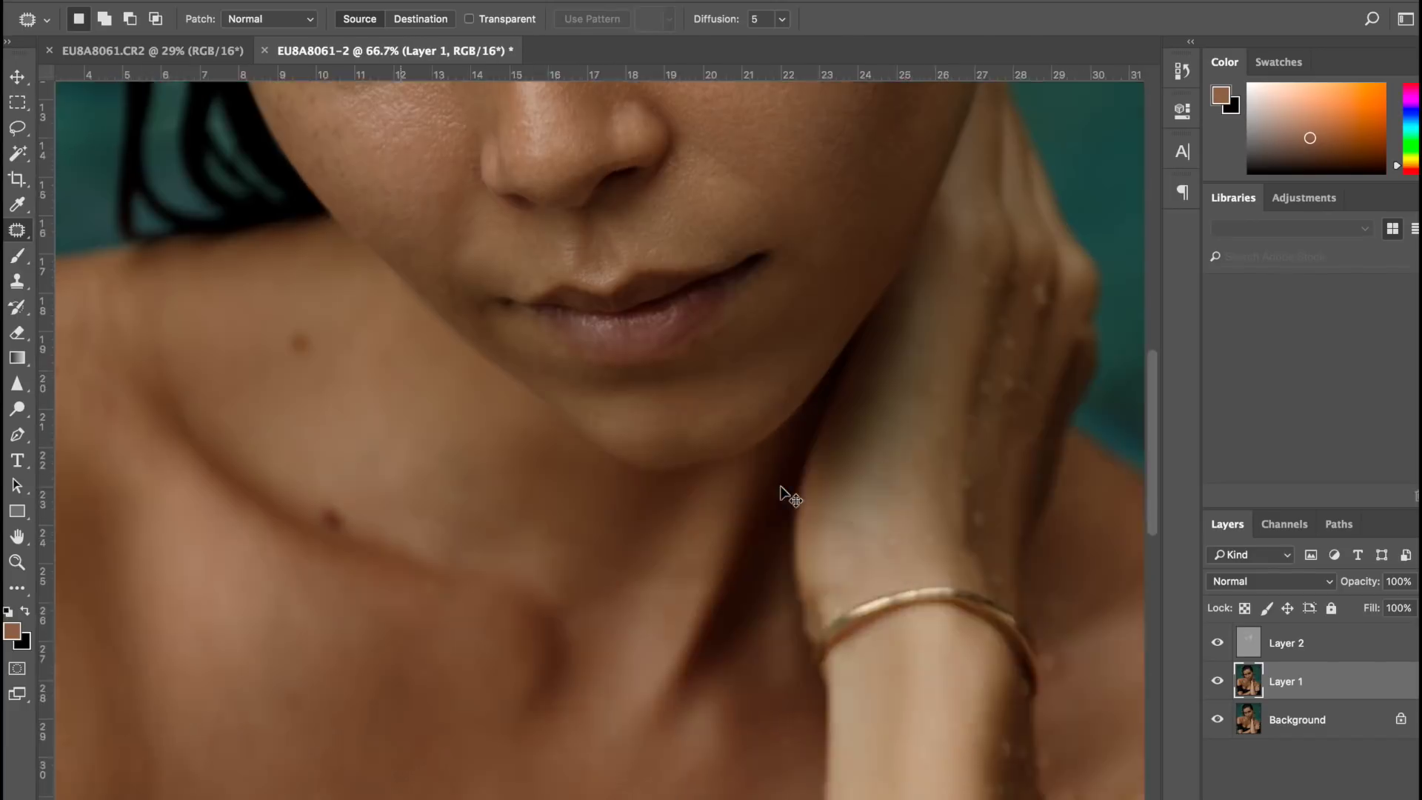
key(super+plus)
key(super+plus)
scroll(790, 498, up, 1)
mouse_move(859, 311)
mouse_down()
mouse_move(809, 295)
mouse_move(829, 326)
mouse_up()
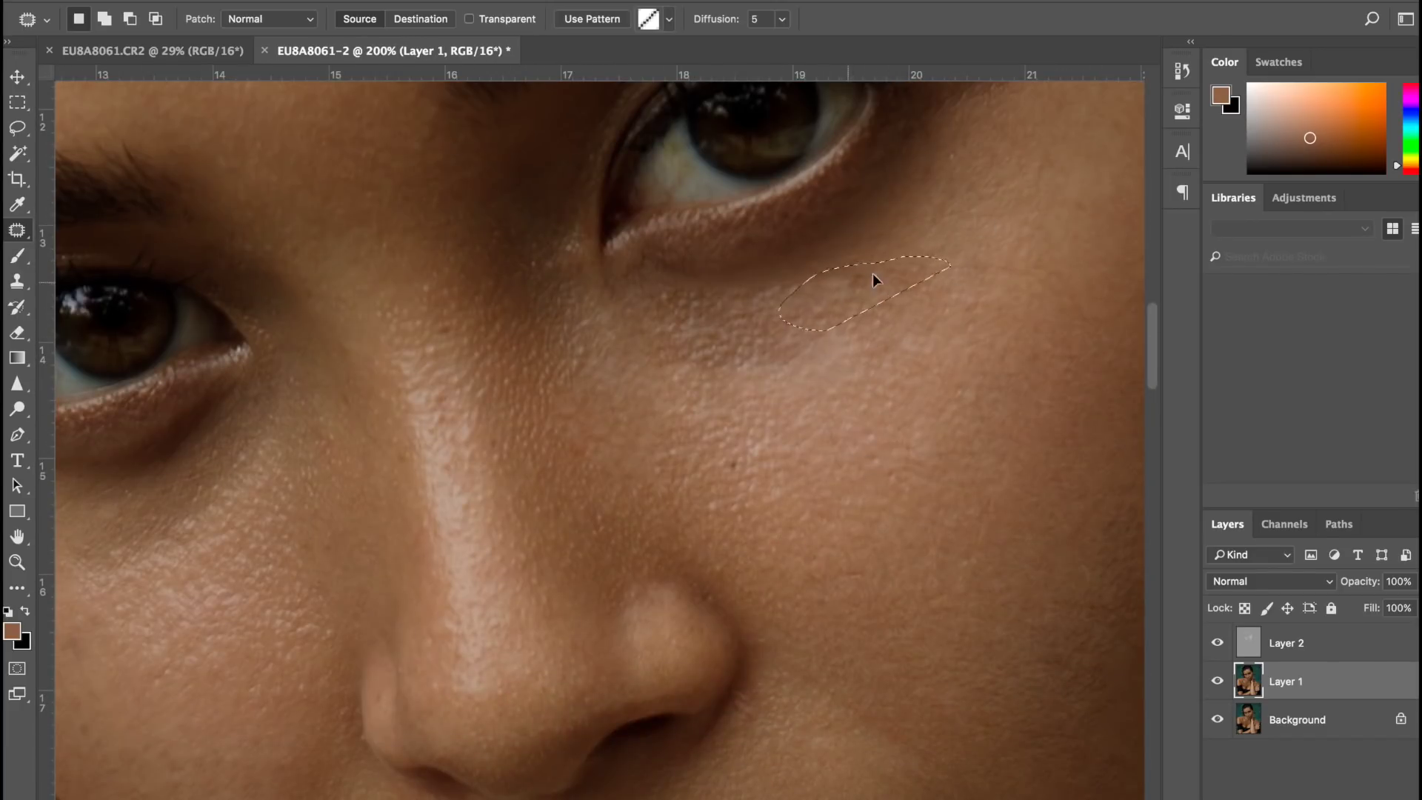
drag(873, 279, 698, 303)
key(super+d)
Group Layer 1 and Layer 2 into Group 1
key(super+minus)
key(super+minus)
key(super+minus)
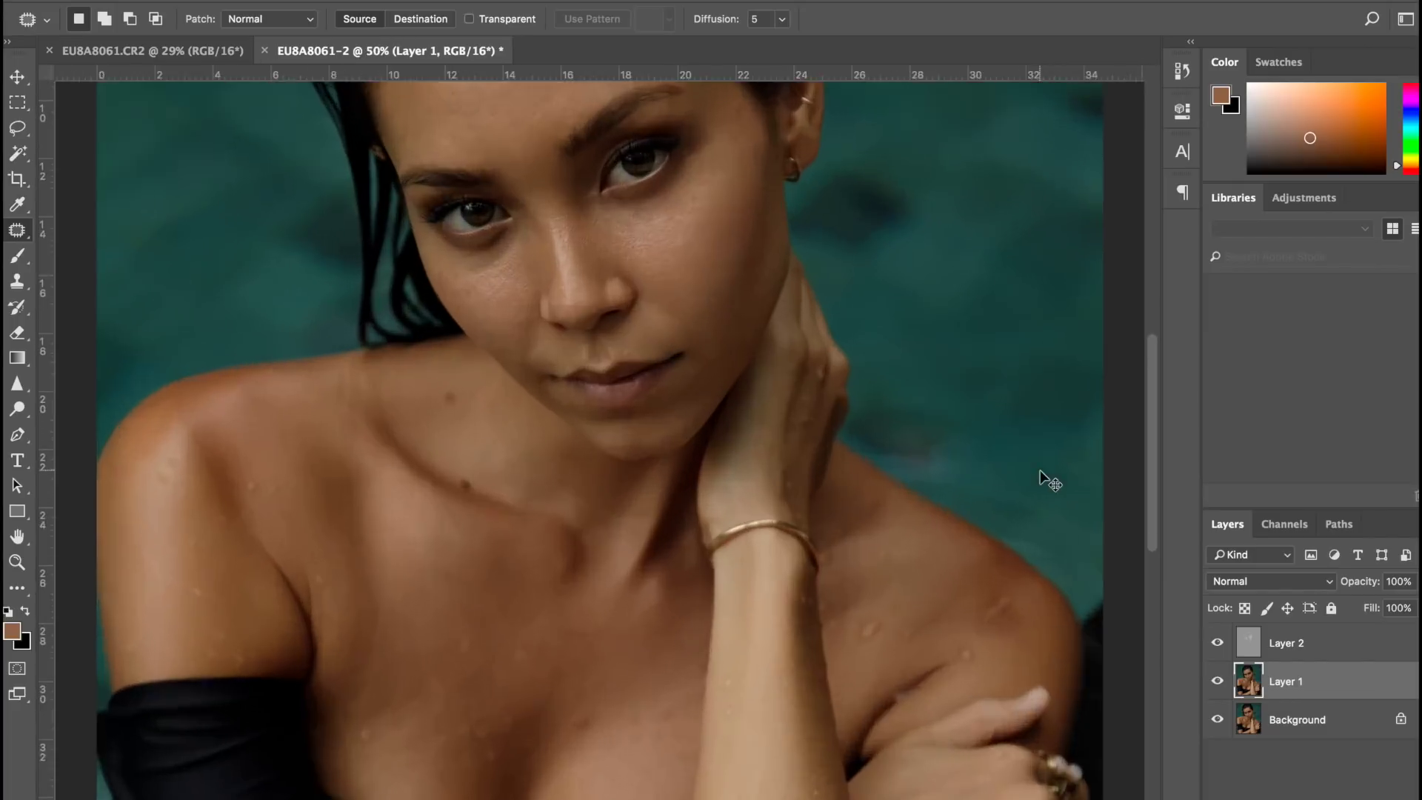
key(super+plus)
shift+click(1286, 643)
key(super+g)
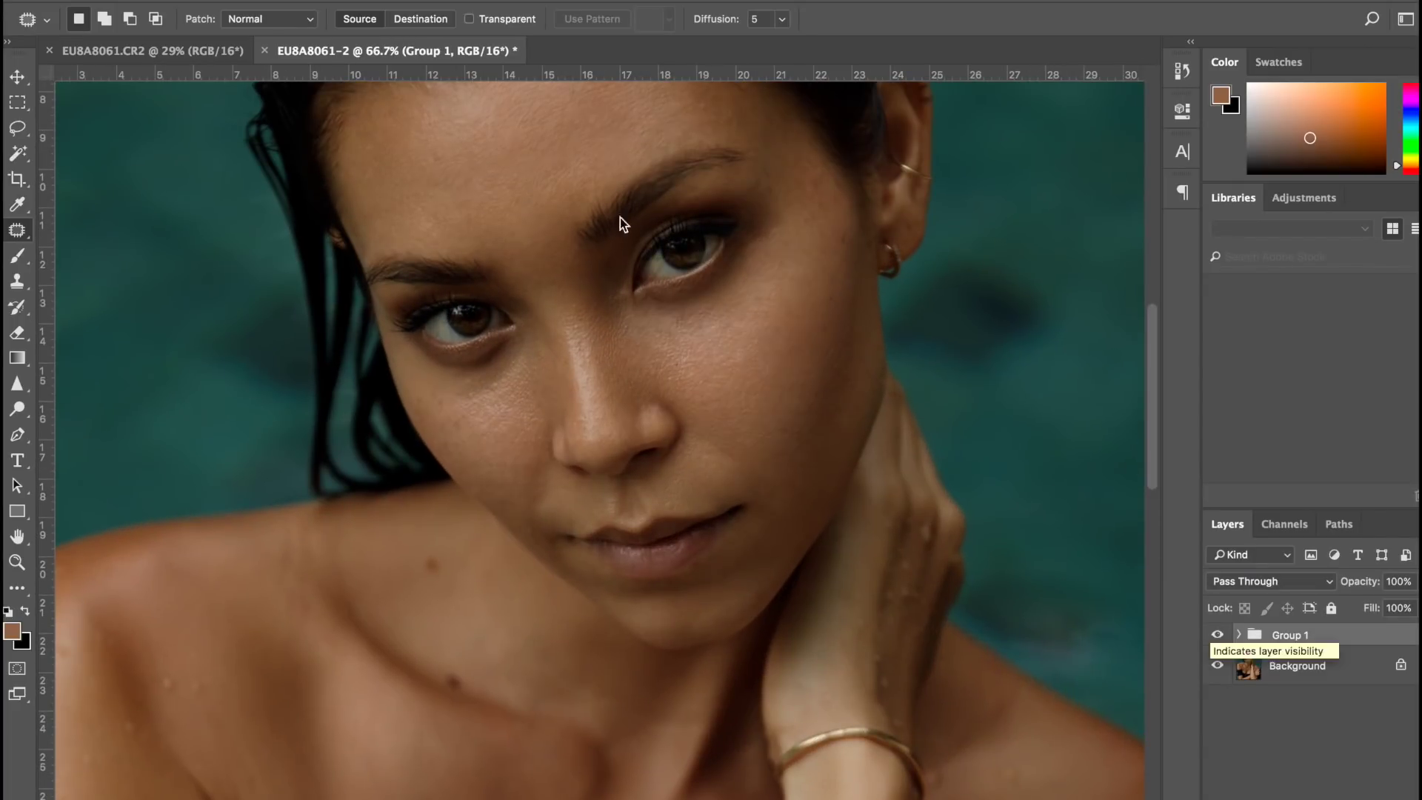
Outline blemishes below both eyes and beside the nose with the Patch tool
key(super+plus)
key(super+plus)
key(alt+bracketleft)
key(alt+bracketleft)
key(b)
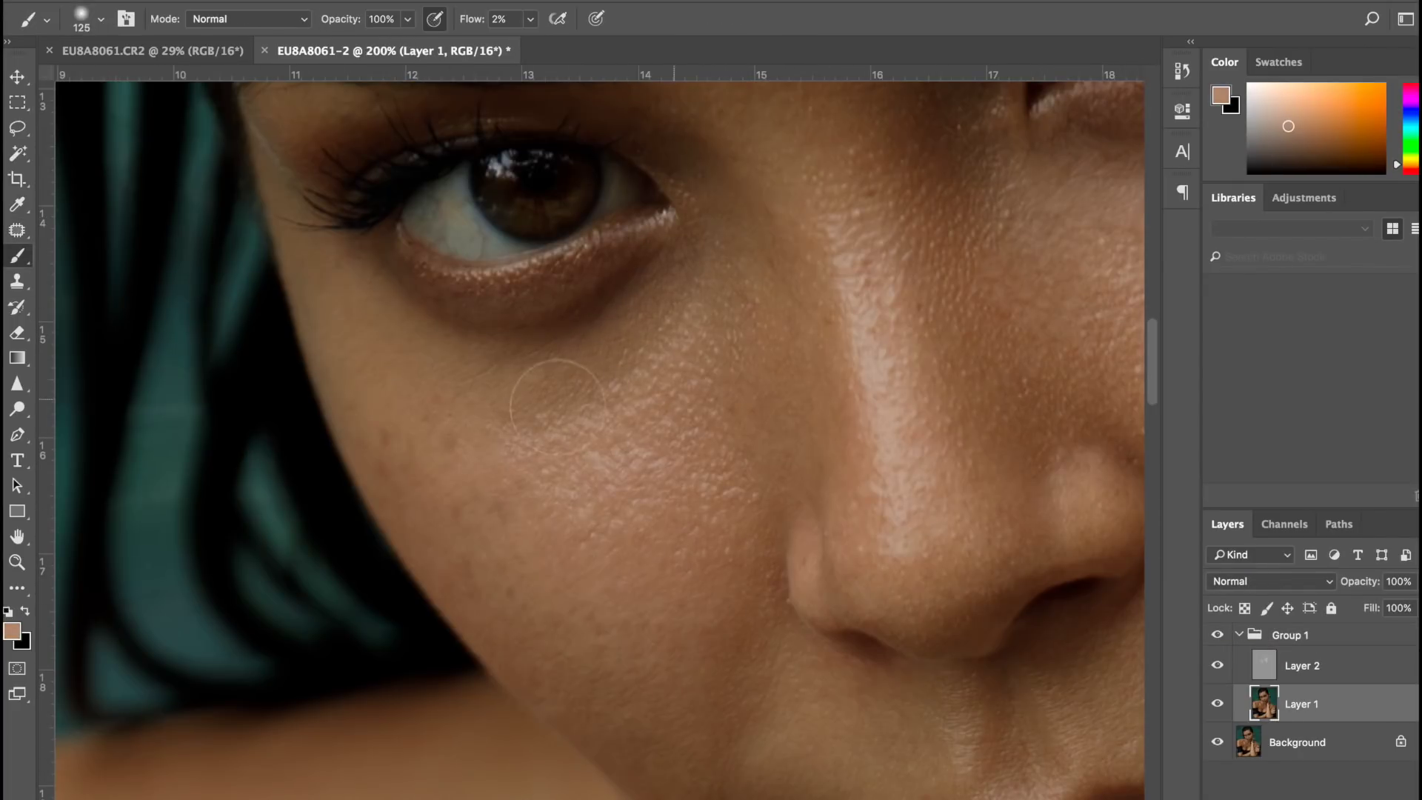
key(j)
mouse_move(700, 266)
mouse_down()
mouse_move(647, 440)
mouse_move(651, 307)
mouse_up()
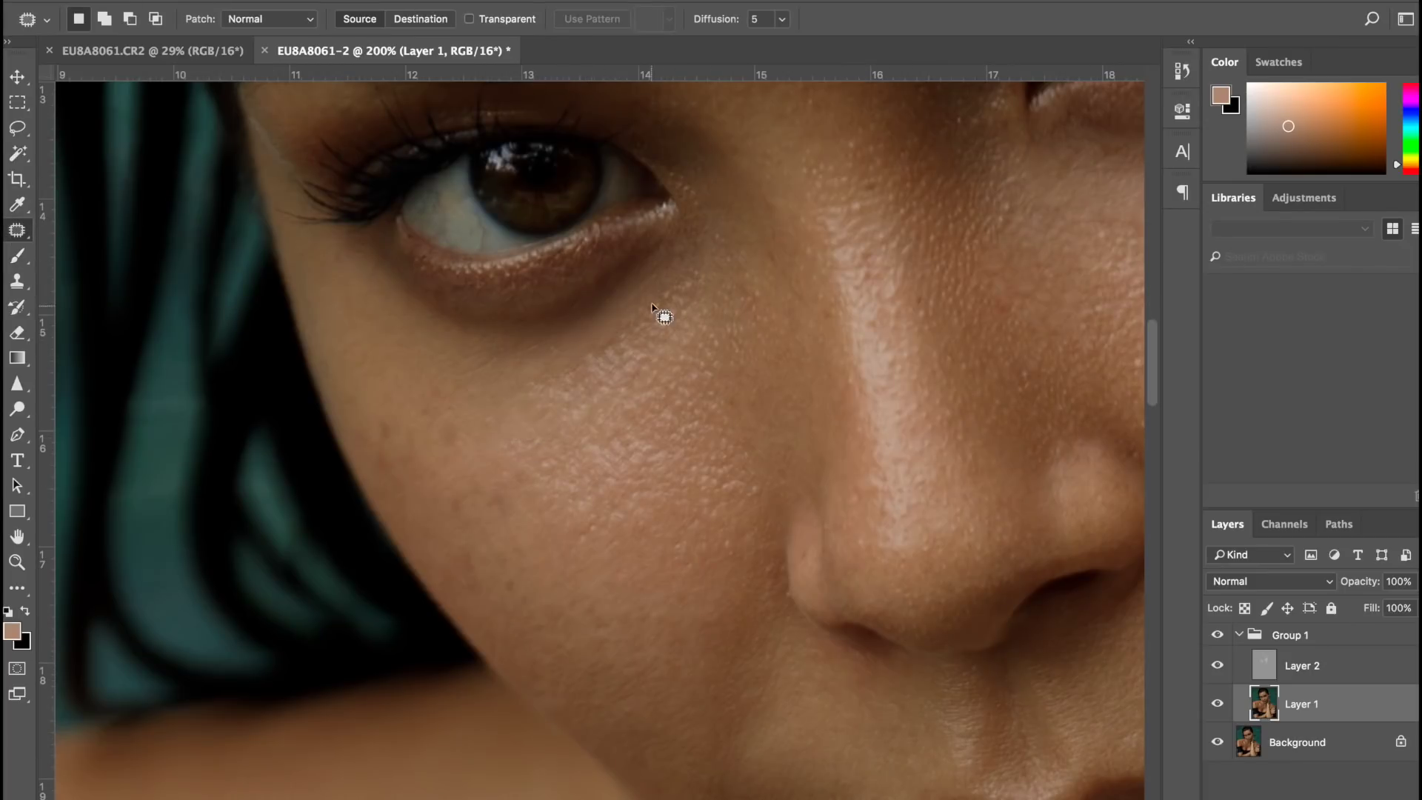
scroll(491, 259, down, 5)
scroll(491, 259, up, 3)
mouse_move(859, 320)
mouse_down()
mouse_move(754, 362)
mouse_move(865, 319)
mouse_up()
scroll(865, 319, up, 3)
scroll(819, 407, down, 4)
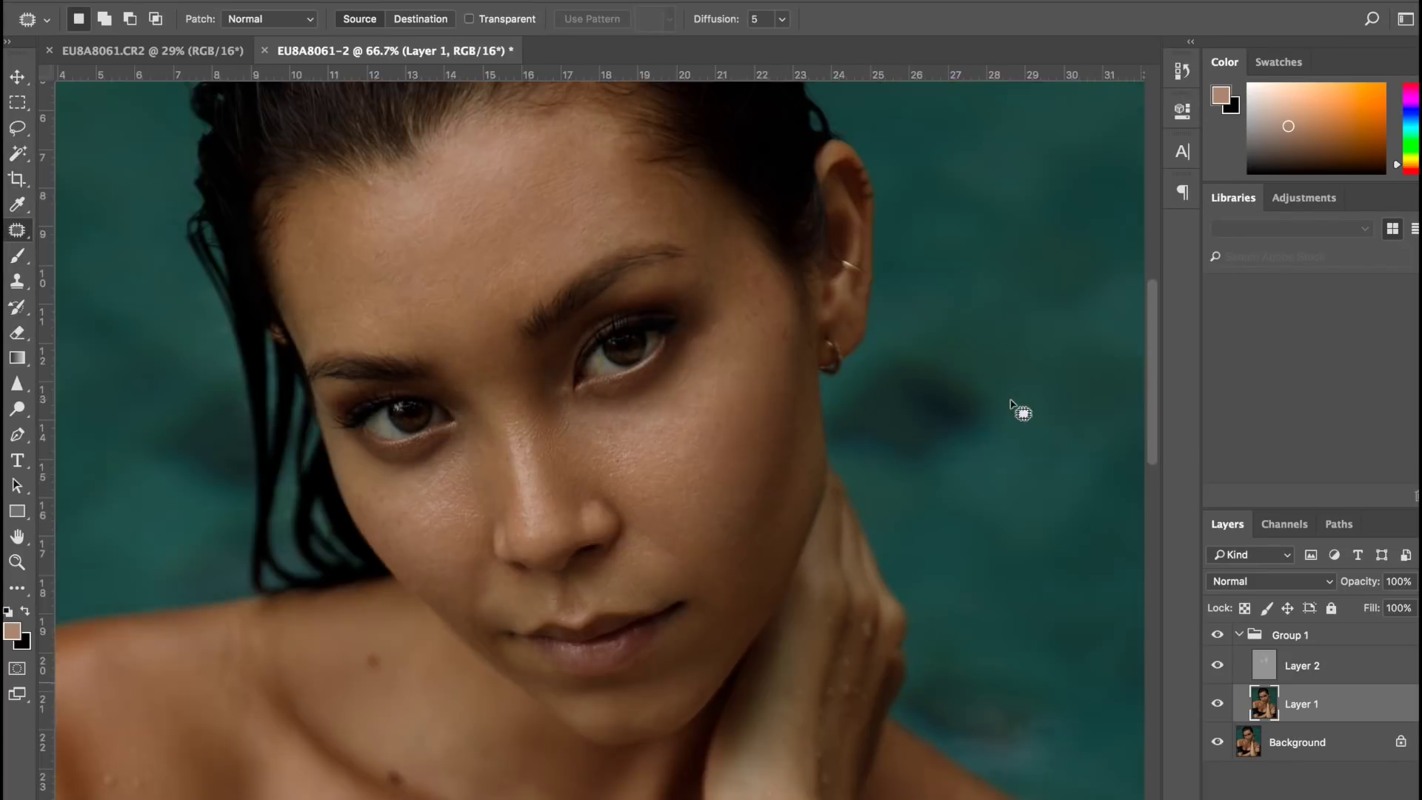
scroll(1020, 410, up, 3)
scroll(1029, 511, right, 5)
scroll(1029, 511, up, 2)
drag(774, 404, 824, 431)
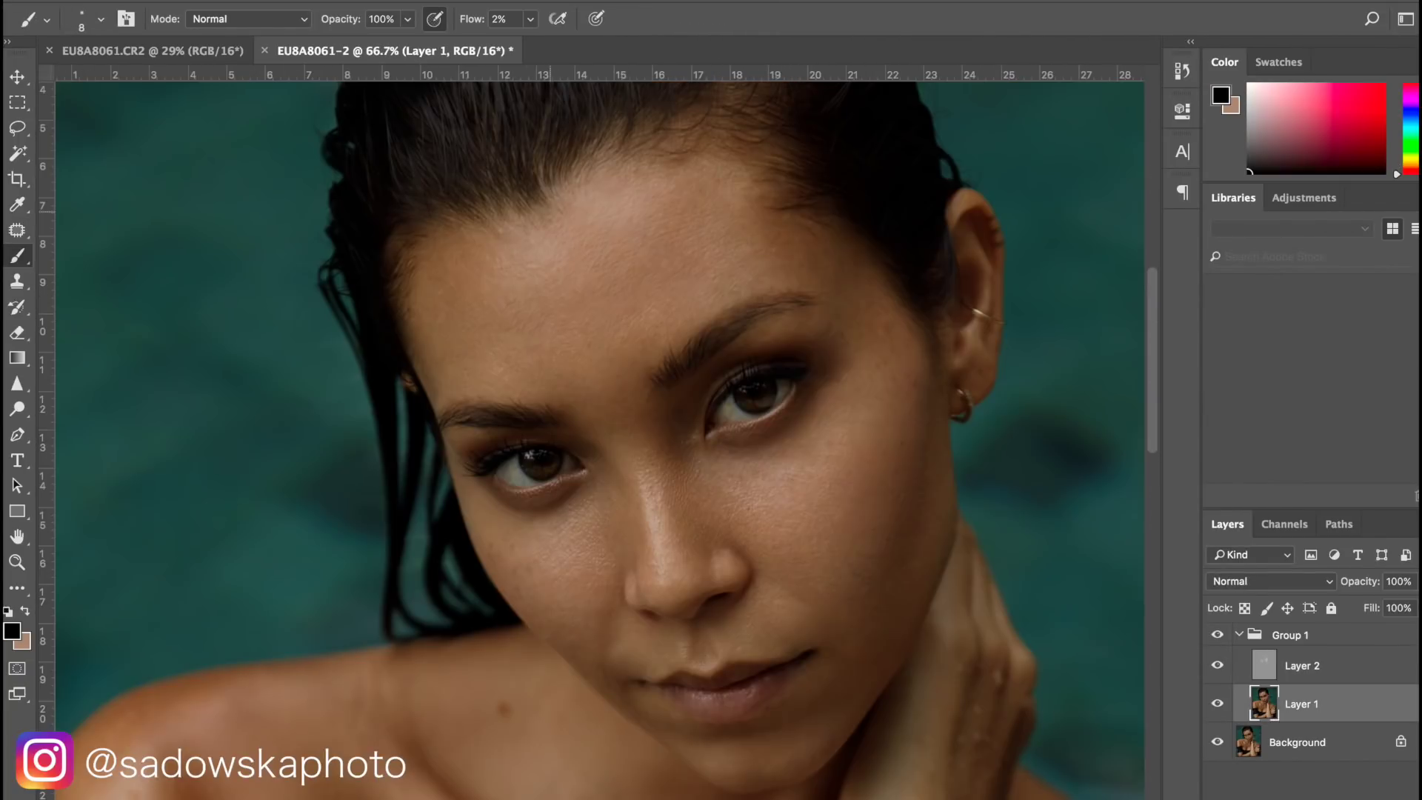
Sample forehead and cheek skin tones and blend them softly with a 300 px brush
alt+click(620, 251)
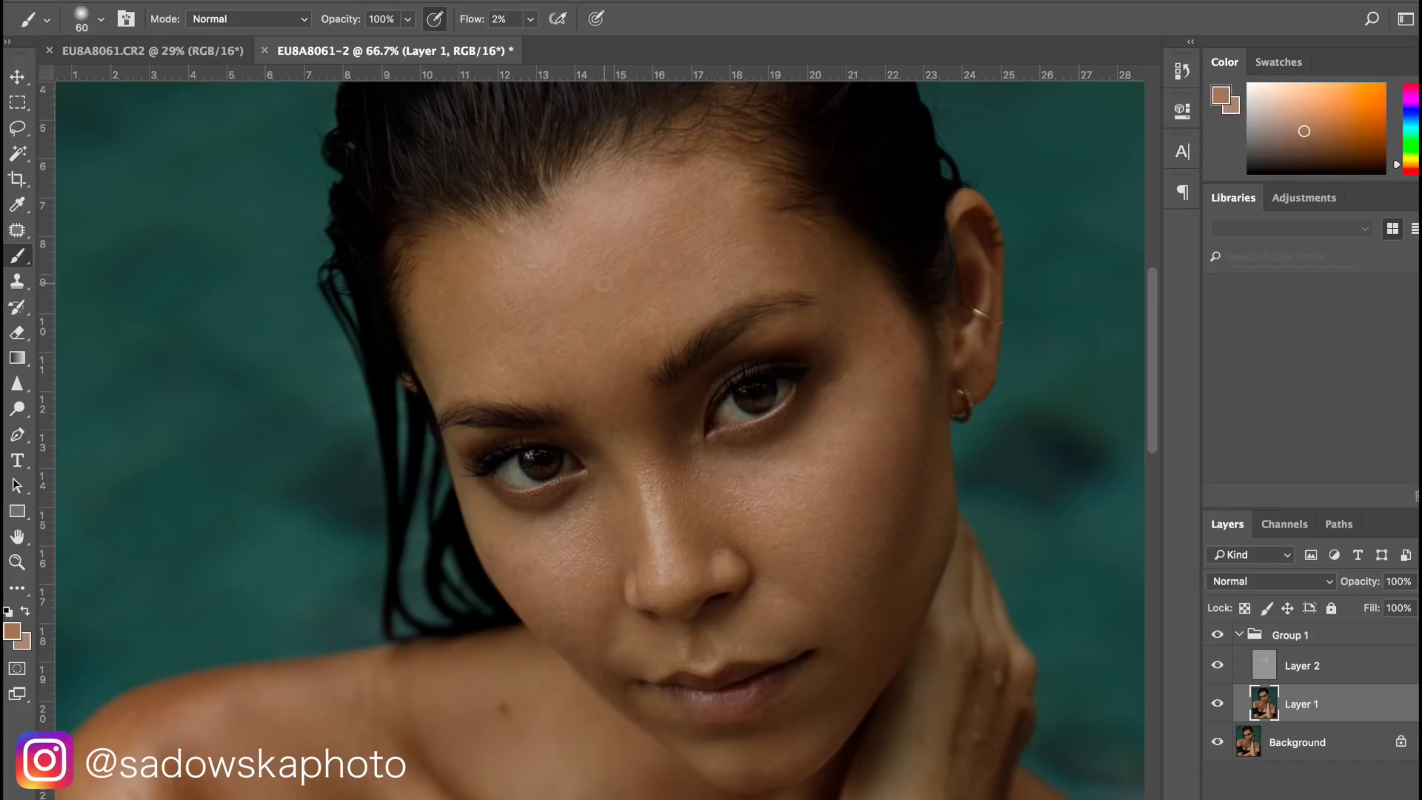
key(bracketright)
key(bracketright)
key(bracketright)
key(bracketright)
key(bracketright)
key(bracketright)
key(bracketright)
key(bracketright)
key(bracketright)
key(bracketright)
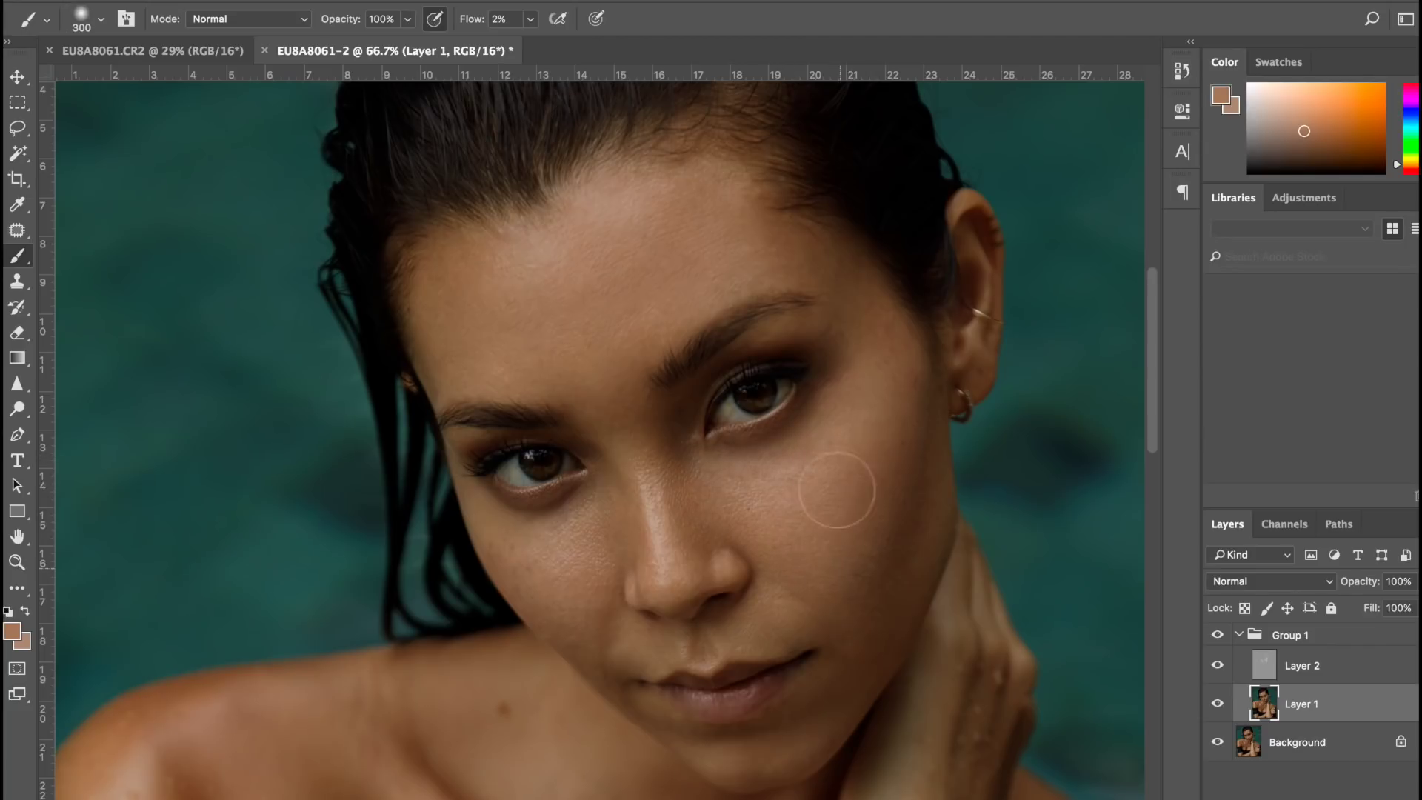
scroll(841, 459, down, 3)
alt+click(850, 345)
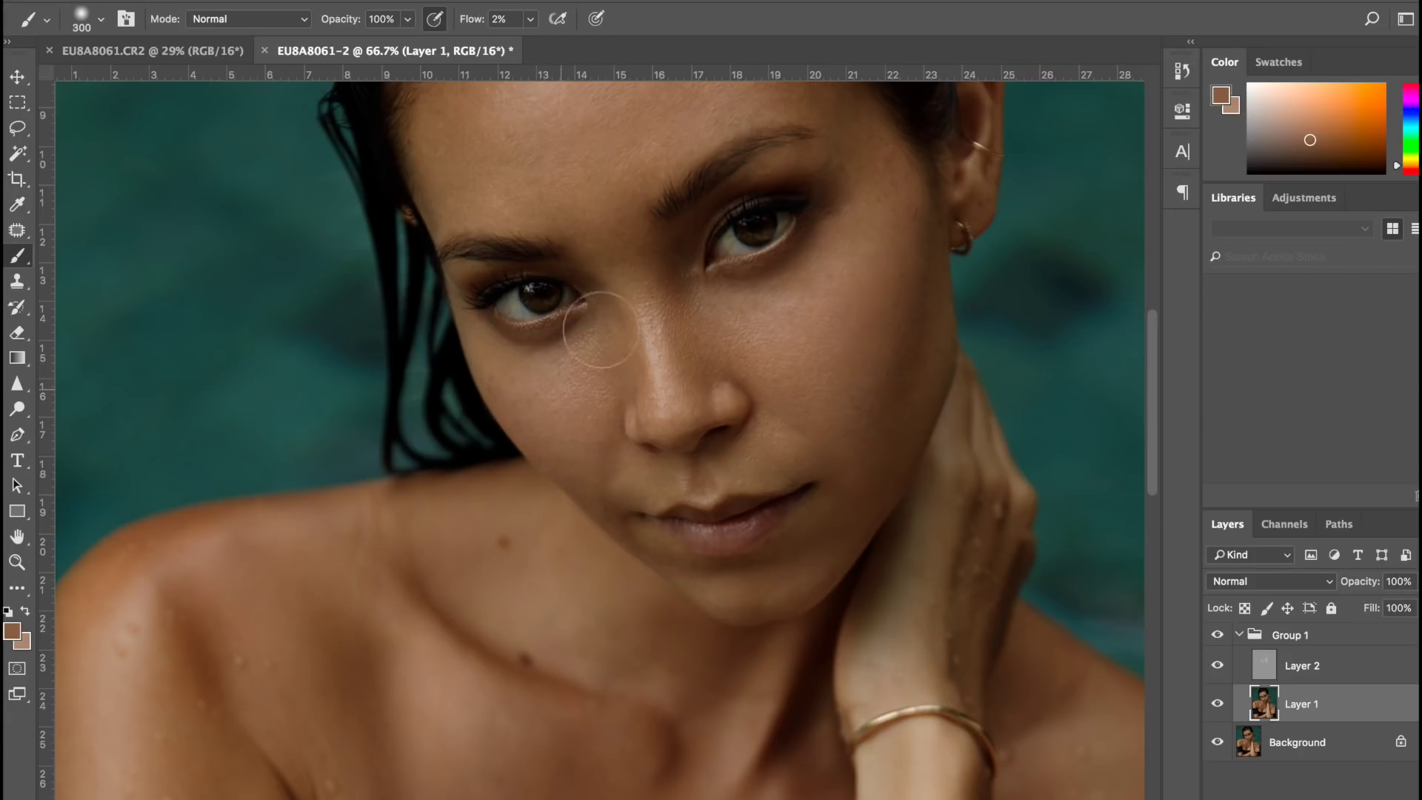
scroll(634, 256, up, 1)
scroll(635, 256, up, 2)
scroll(585, 244, left, 2)
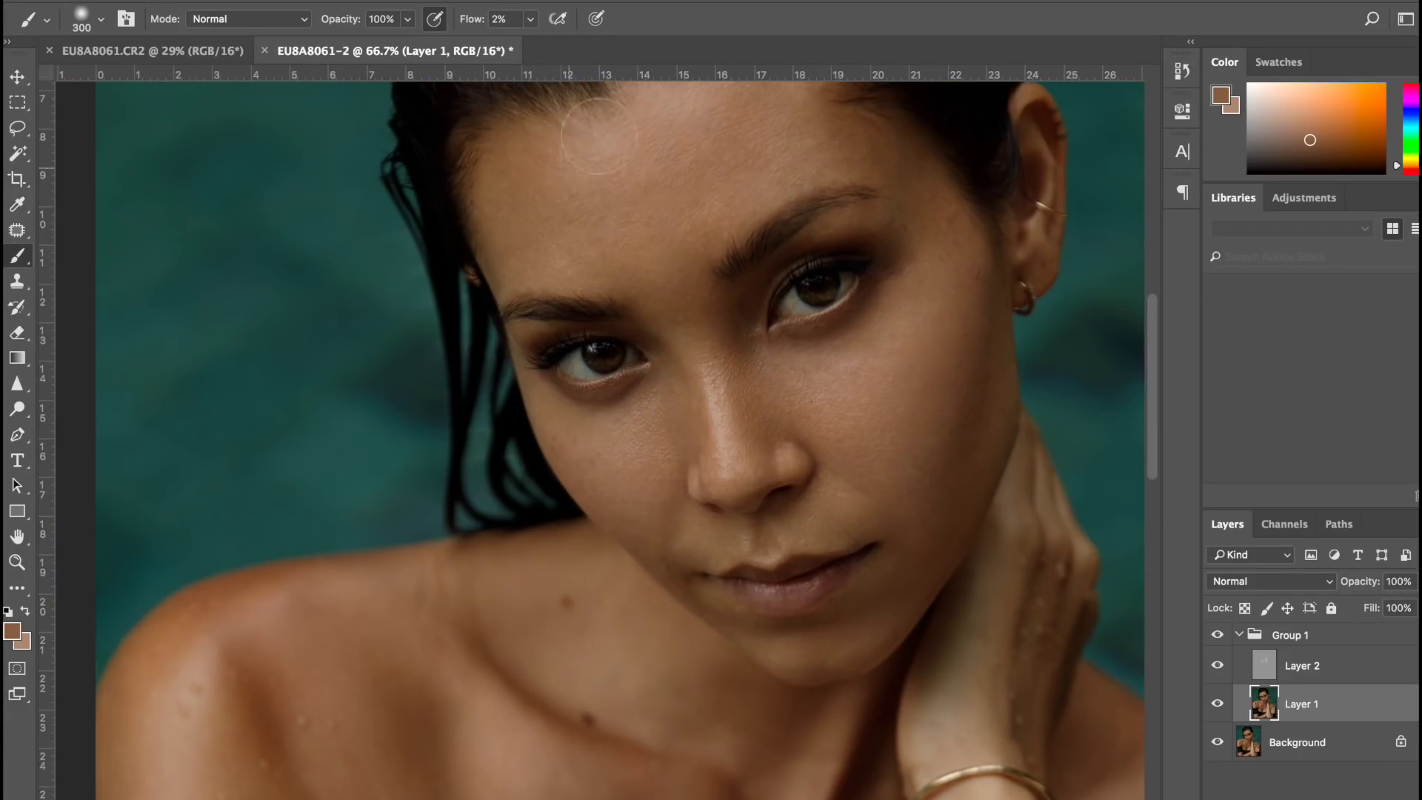
scroll(598, 135, down, 2)
key(ctrl+plus)
scroll(628, 228, up, 1)
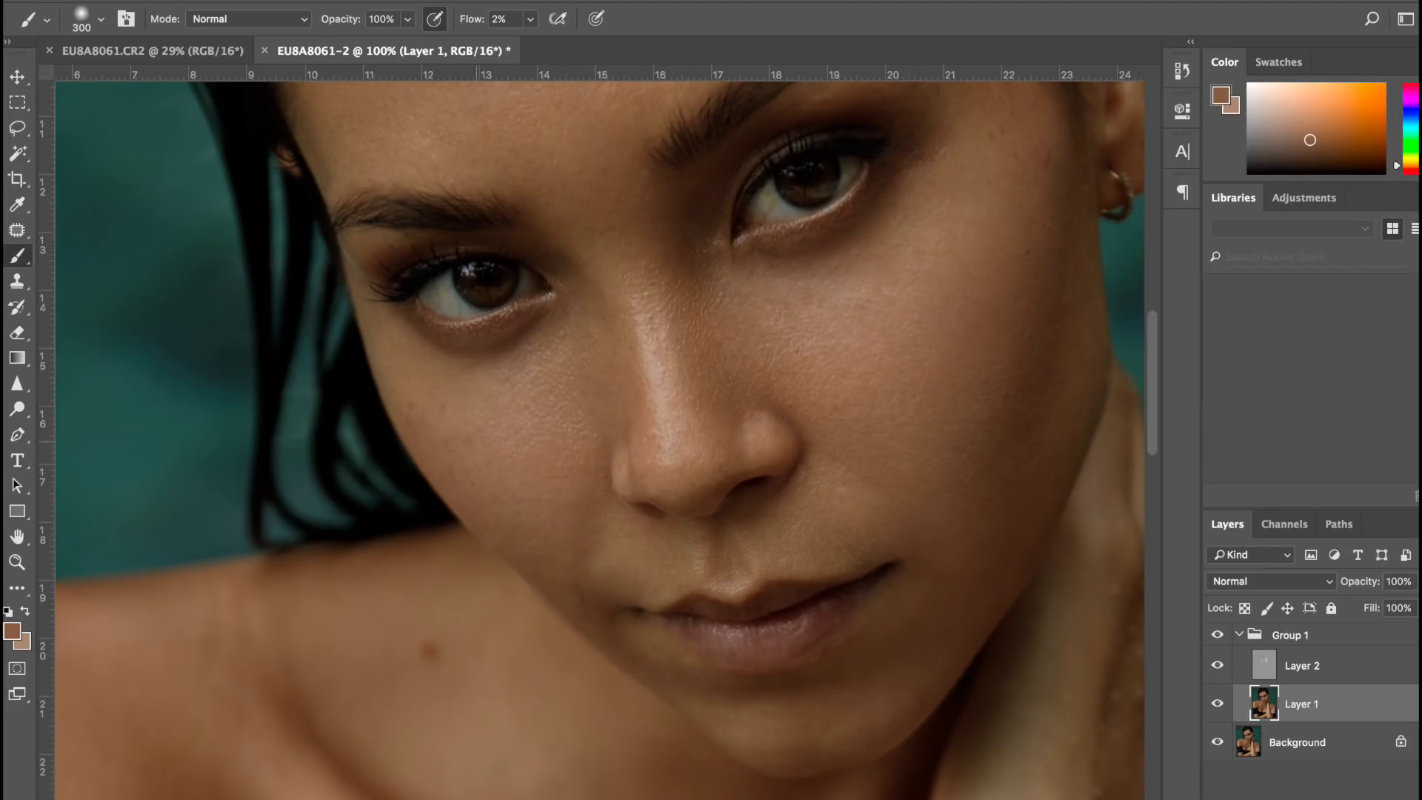
scroll(852, 430, up, 6)
scroll(852, 429, down, 7)
Toggle the retouching group off and on to compare, then move to the nose bridge
key(j)
click(1215, 635)
click(1216, 635)
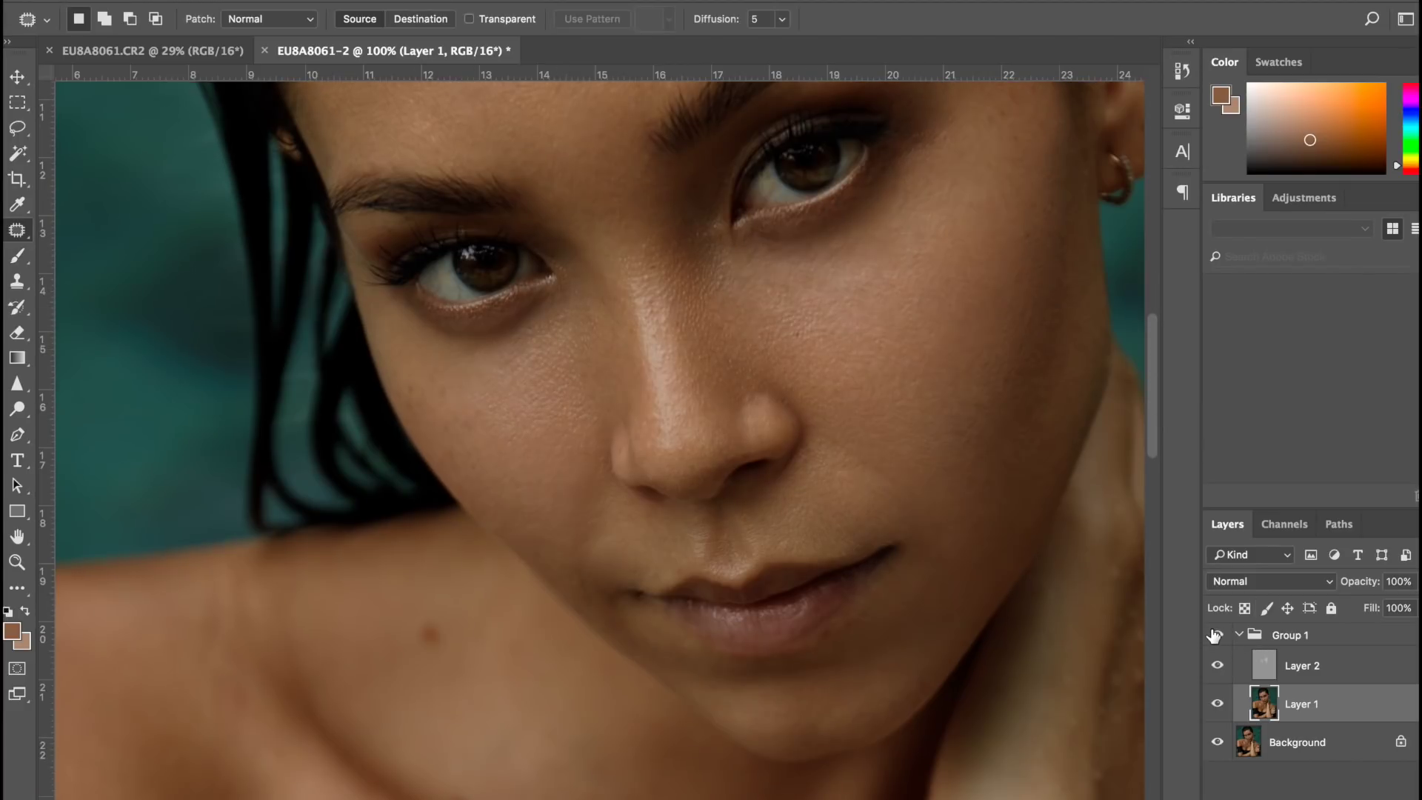
scroll(911, 514, up, 2)
scroll(838, 460, up, 5)
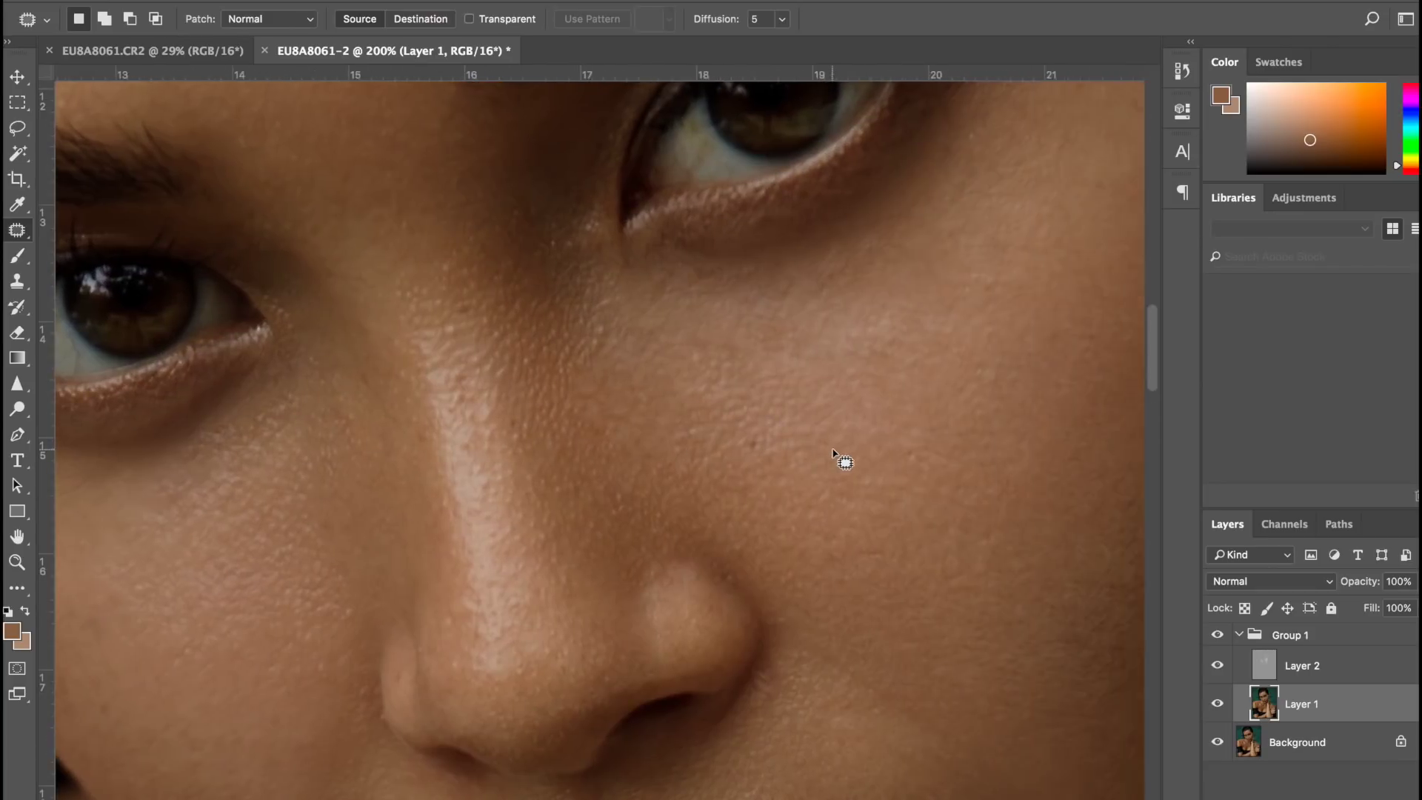
scroll(836, 459, right, 3)
scroll(837, 460, down, 4)
scroll(837, 459, left, 8)
scroll(836, 460, up, 4)
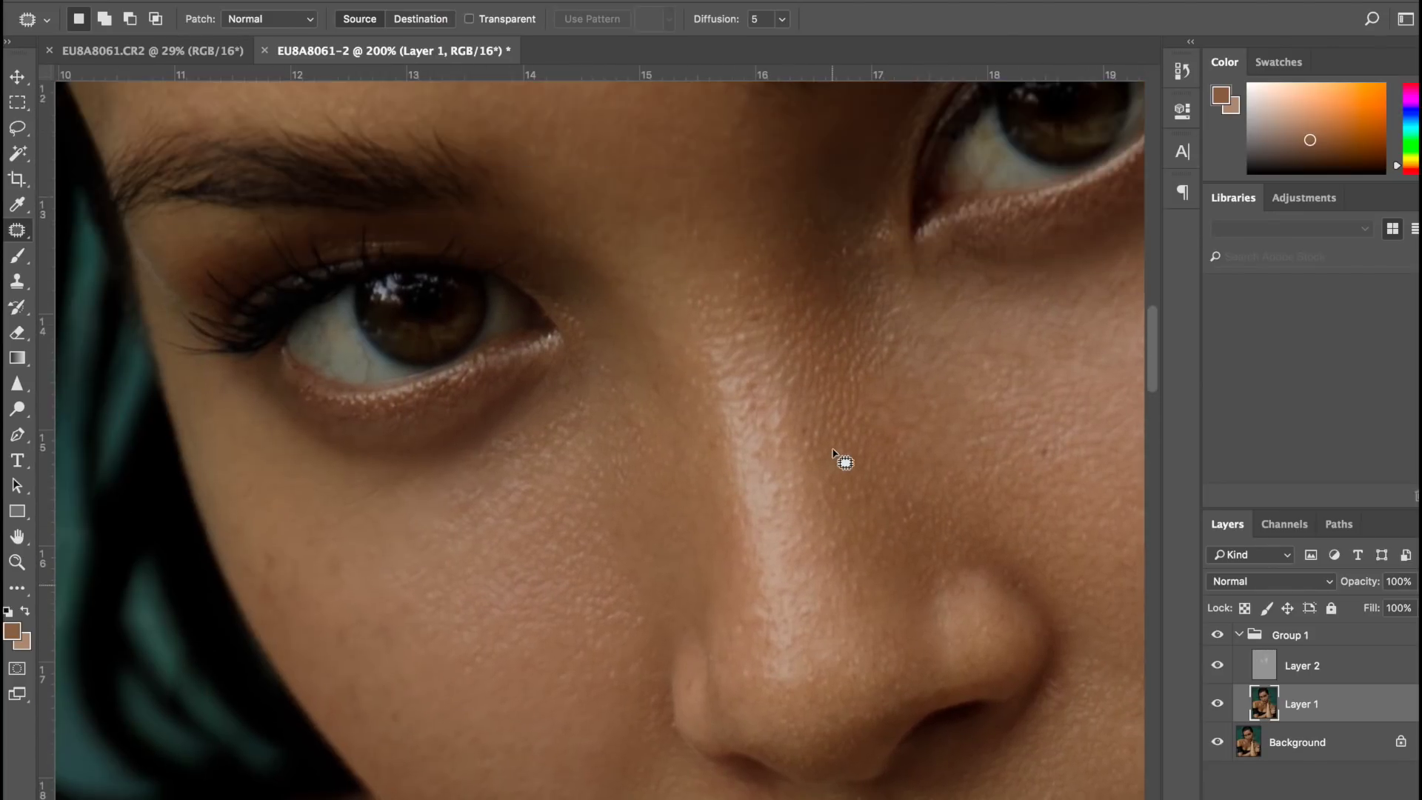
scroll(834, 453, up, 3)
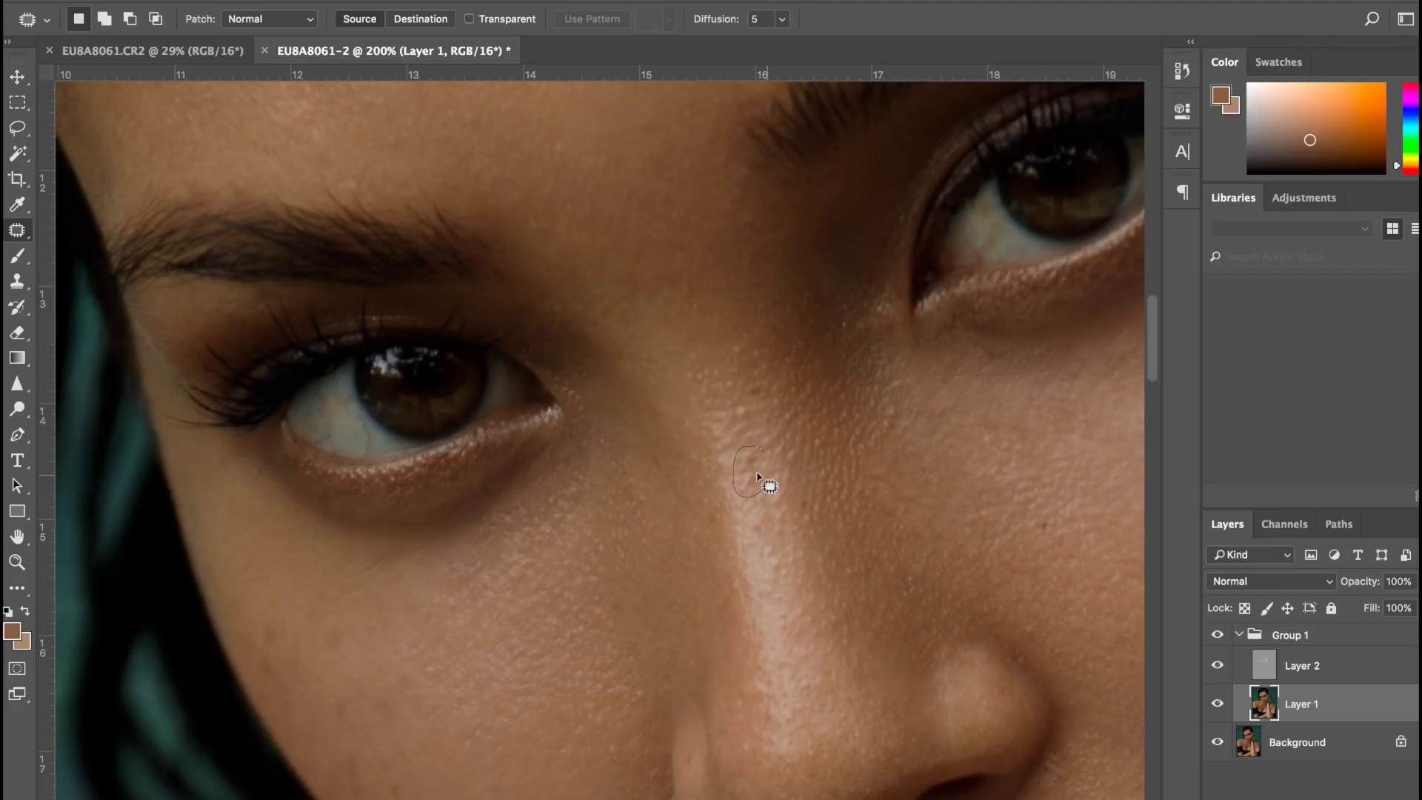
Patch the spots along the nose bridge with clean neighbouring skin
drag(757, 474, 754, 449)
mouse_move(750, 470)
mouse_down()
mouse_move(773, 545)
mouse_move(759, 564)
mouse_move(773, 593)
mouse_up()
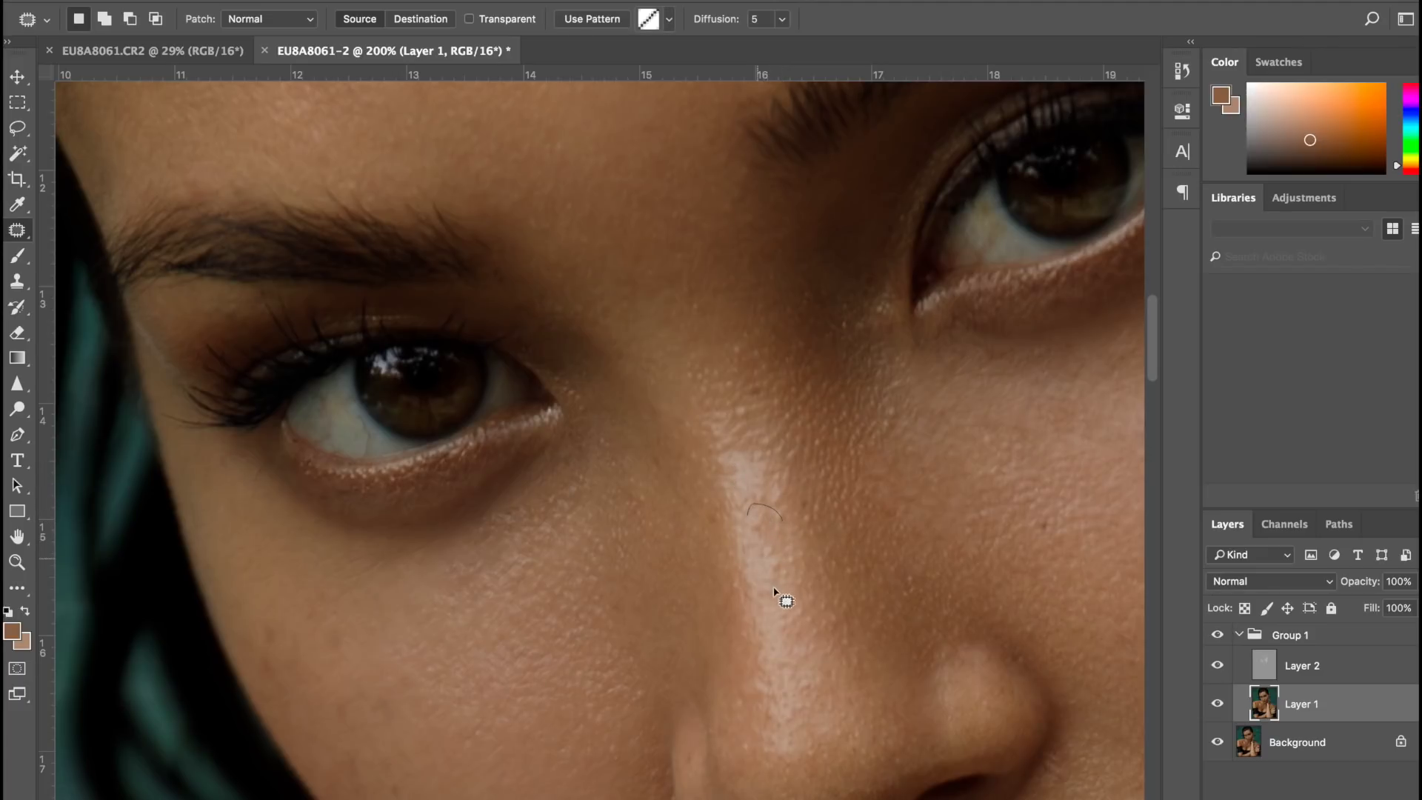
mouse_move(778, 514)
mouse_down()
mouse_move(783, 504)
mouse_move(761, 536)
mouse_move(783, 533)
mouse_up()
mouse_move(764, 511)
mouse_down()
mouse_move(781, 619)
mouse_move(768, 596)
mouse_up()
scroll(770, 607, right, 3)
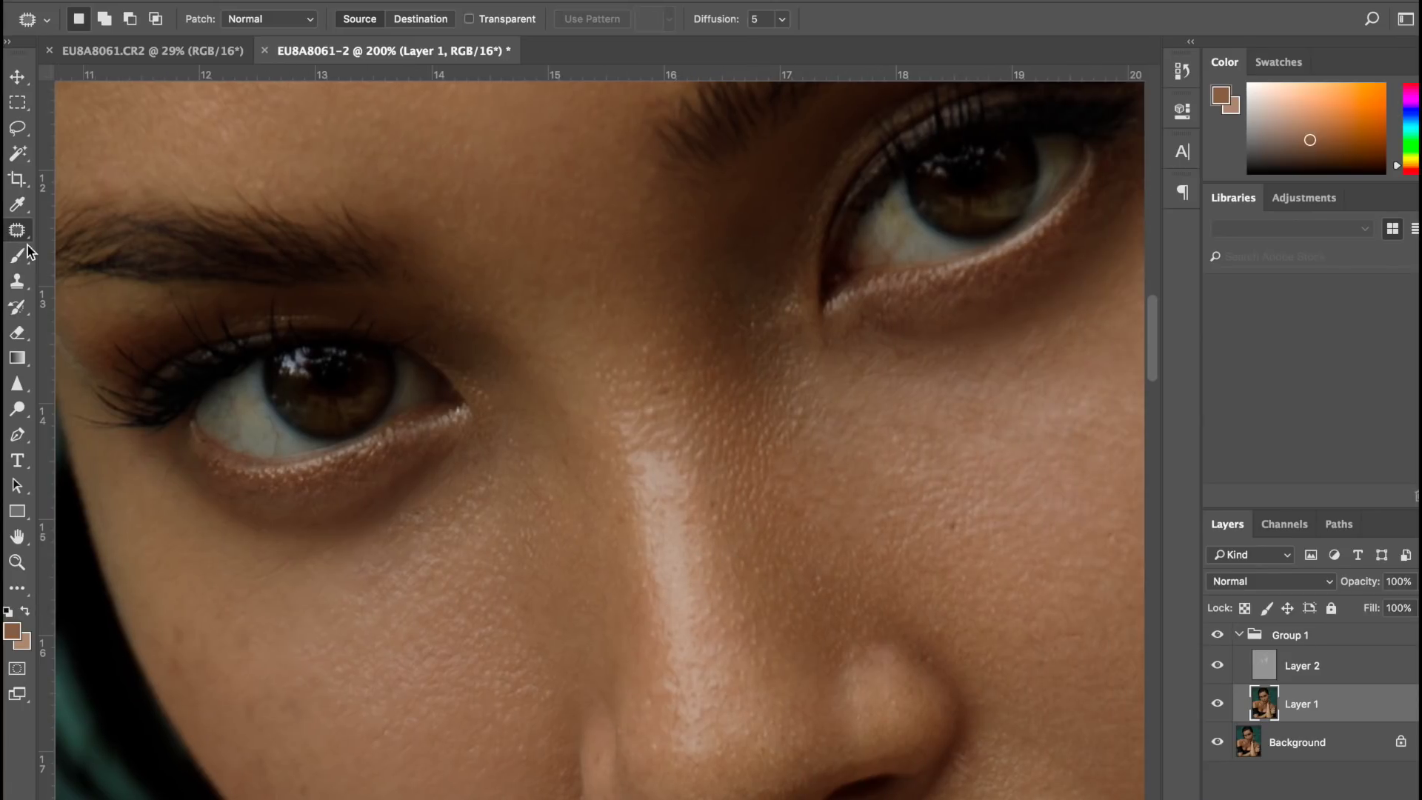
Blend sampled darker and lighter skin browns around the eyes and nose with a 150 px brush
key(b)
alt+click(732, 335)
key(bracketleft)
key(bracketleft)
key(bracketleft)
key(bracketleft)
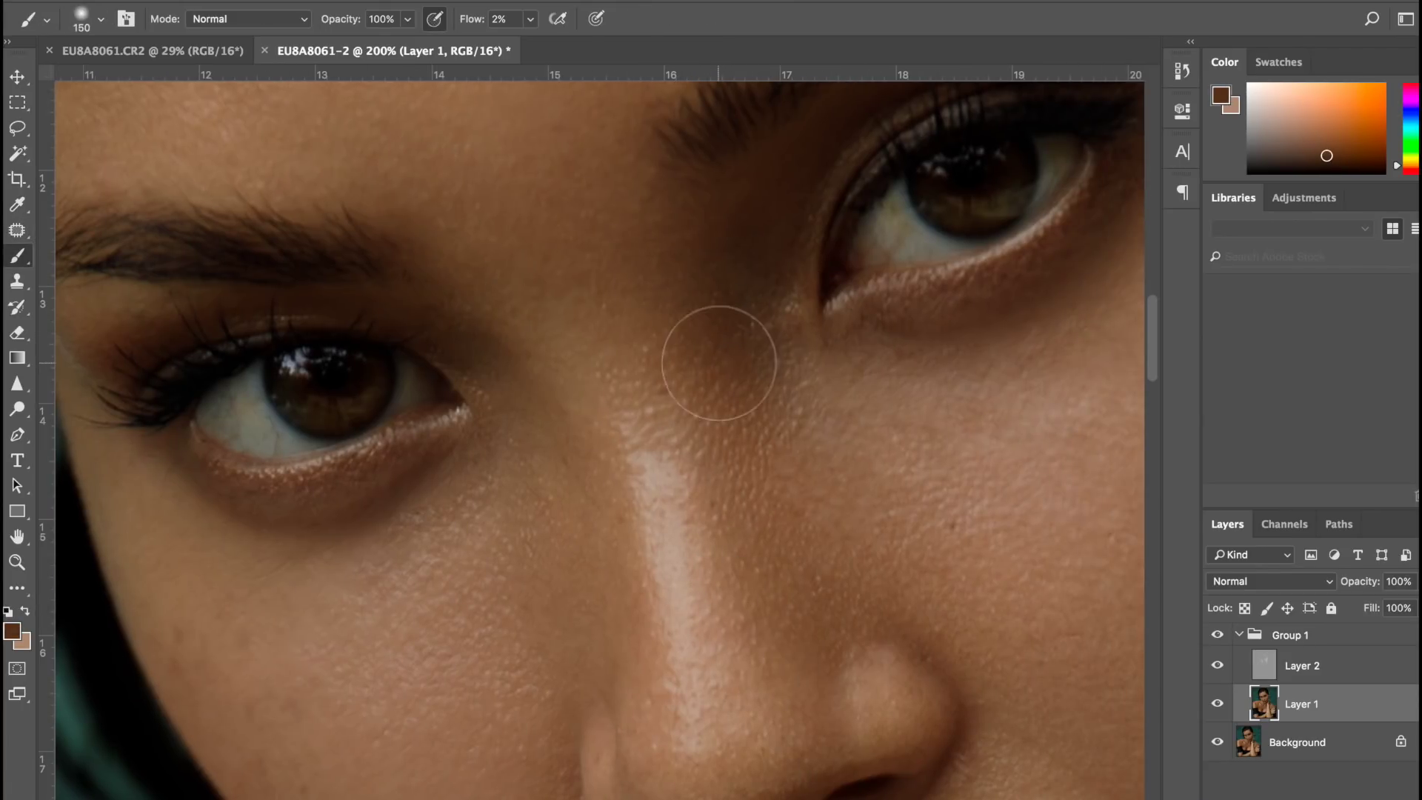
alt+click(559, 550)
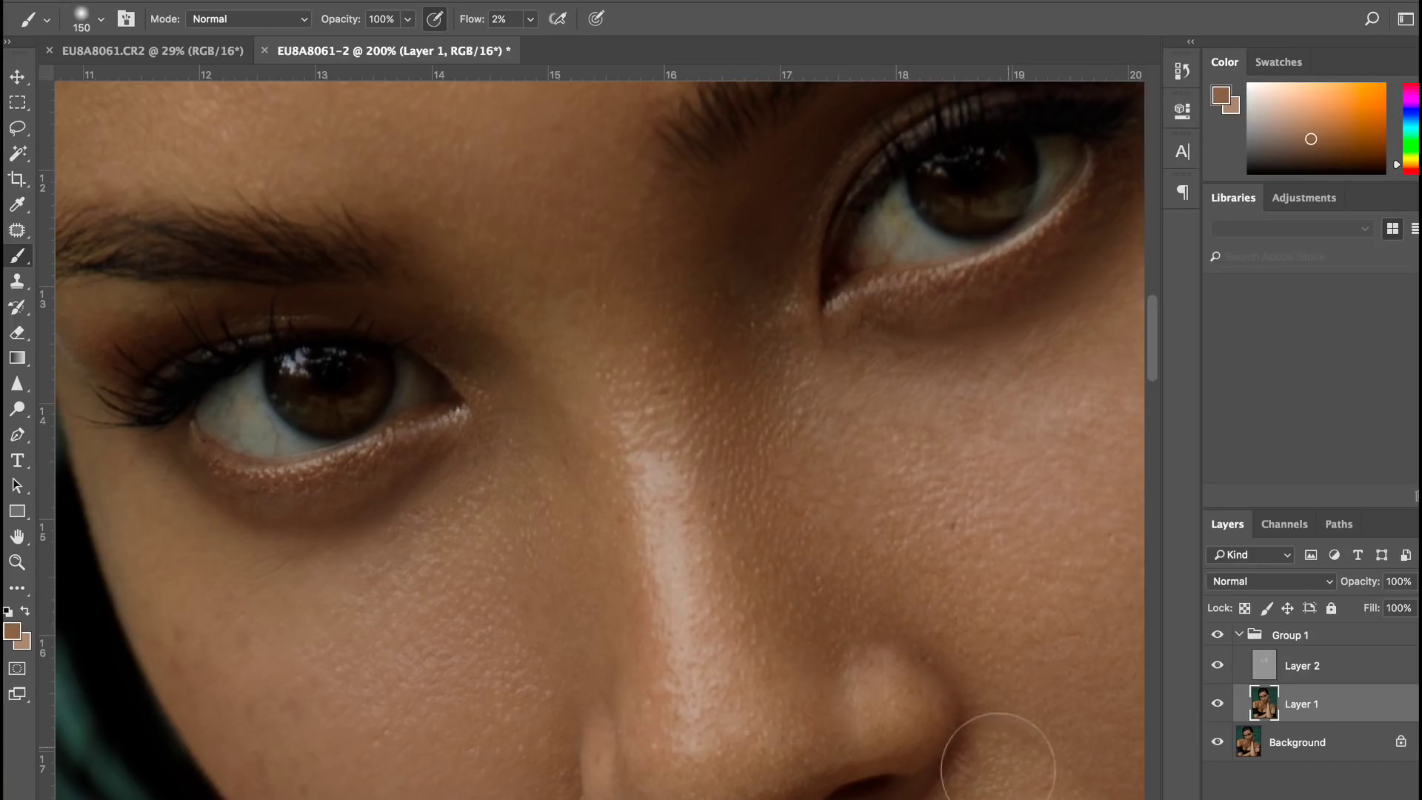
drag(1002, 756, 904, 482)
scroll(885, 469, right, 3)
scroll(888, 301, up, 5)
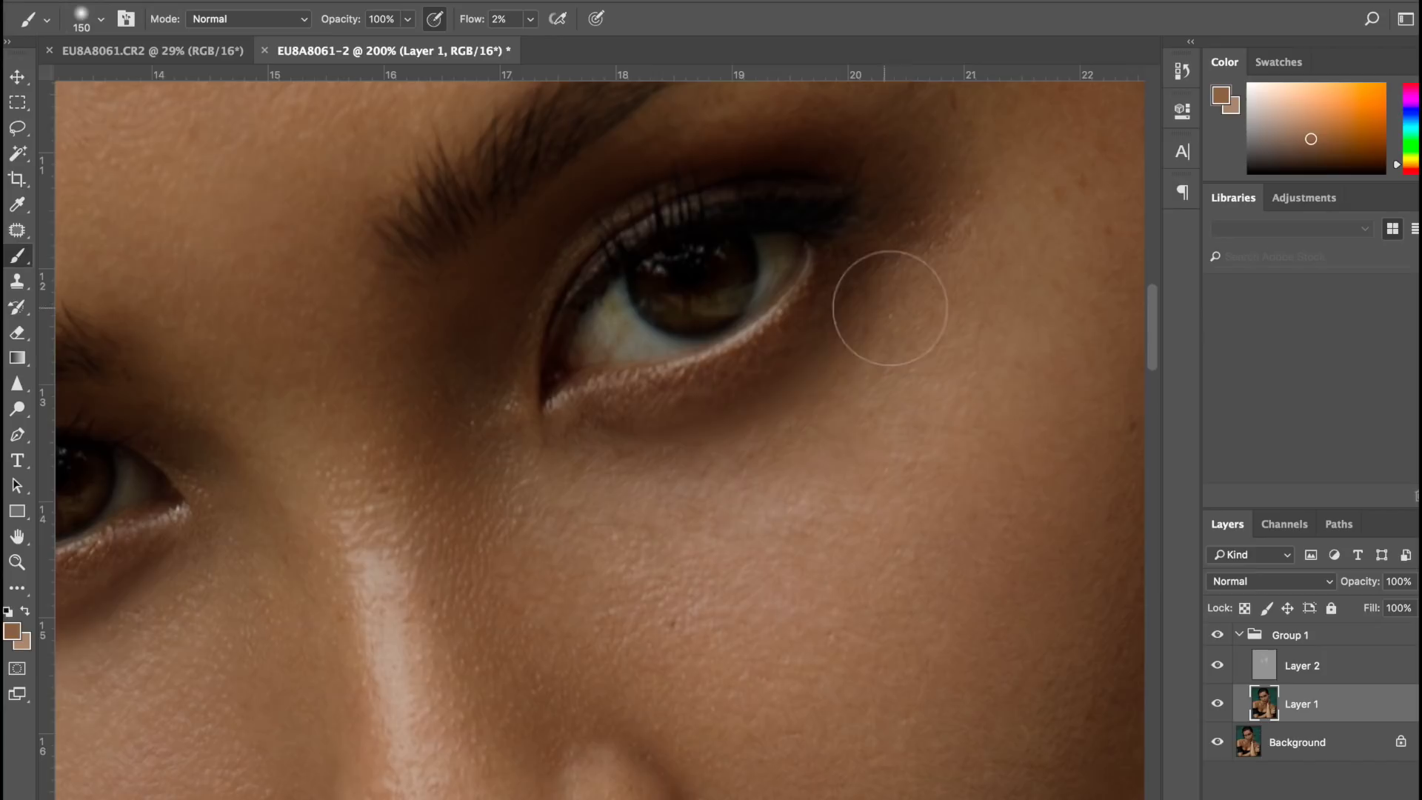
scroll(976, 192, down, 3)
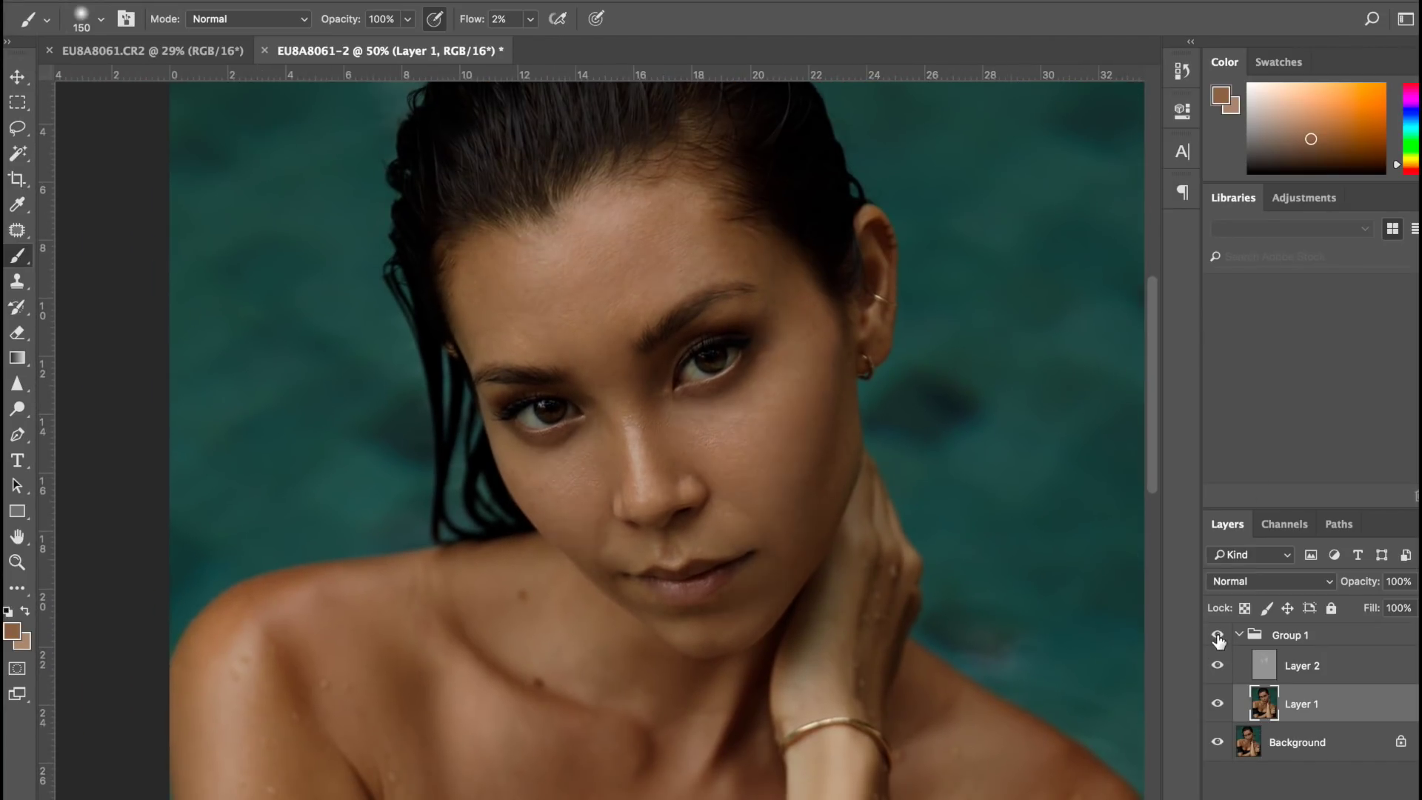
scroll(1139, 582, up, 1)
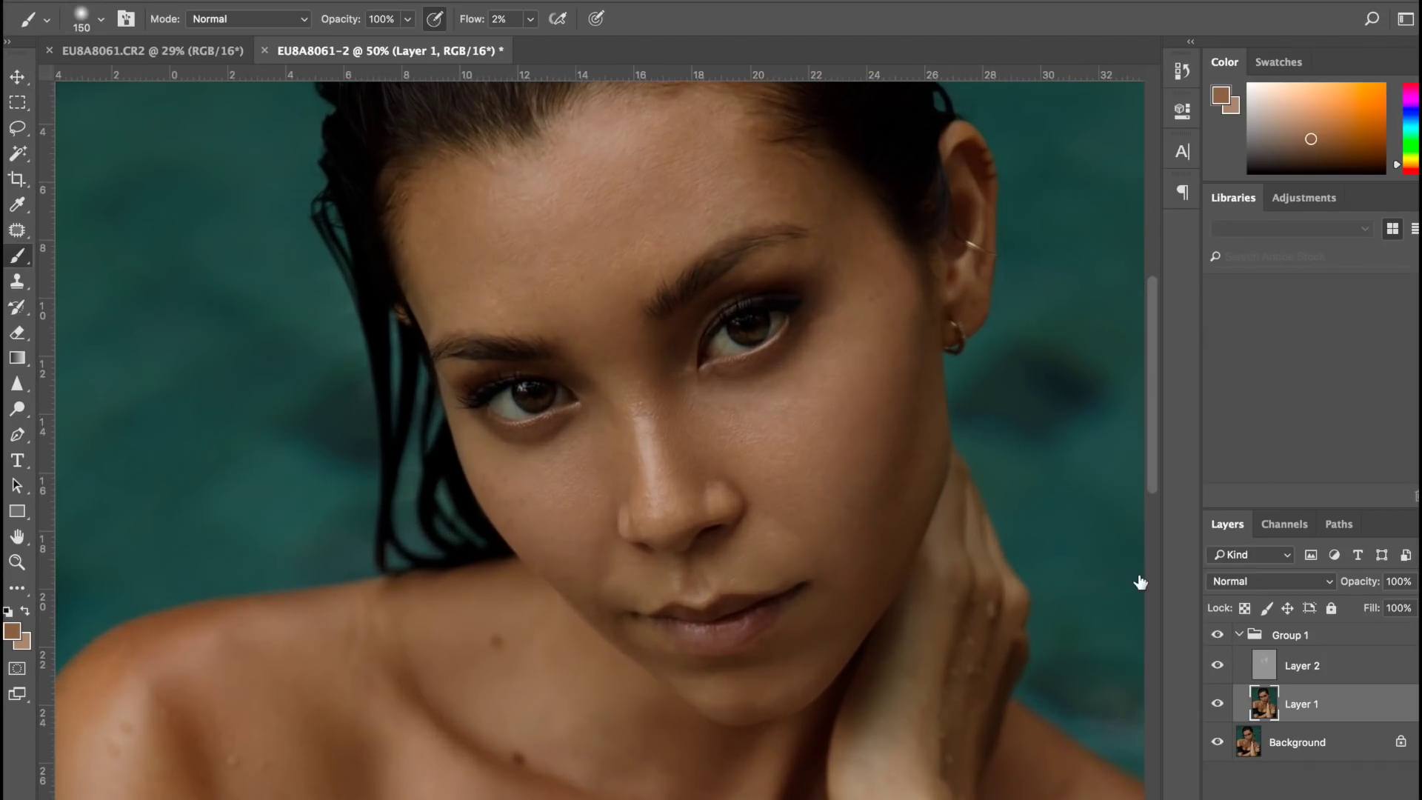
Toggle Group 1 off and on twice to compare original and retouched skin at 50% and 66.7%
click(1218, 635)
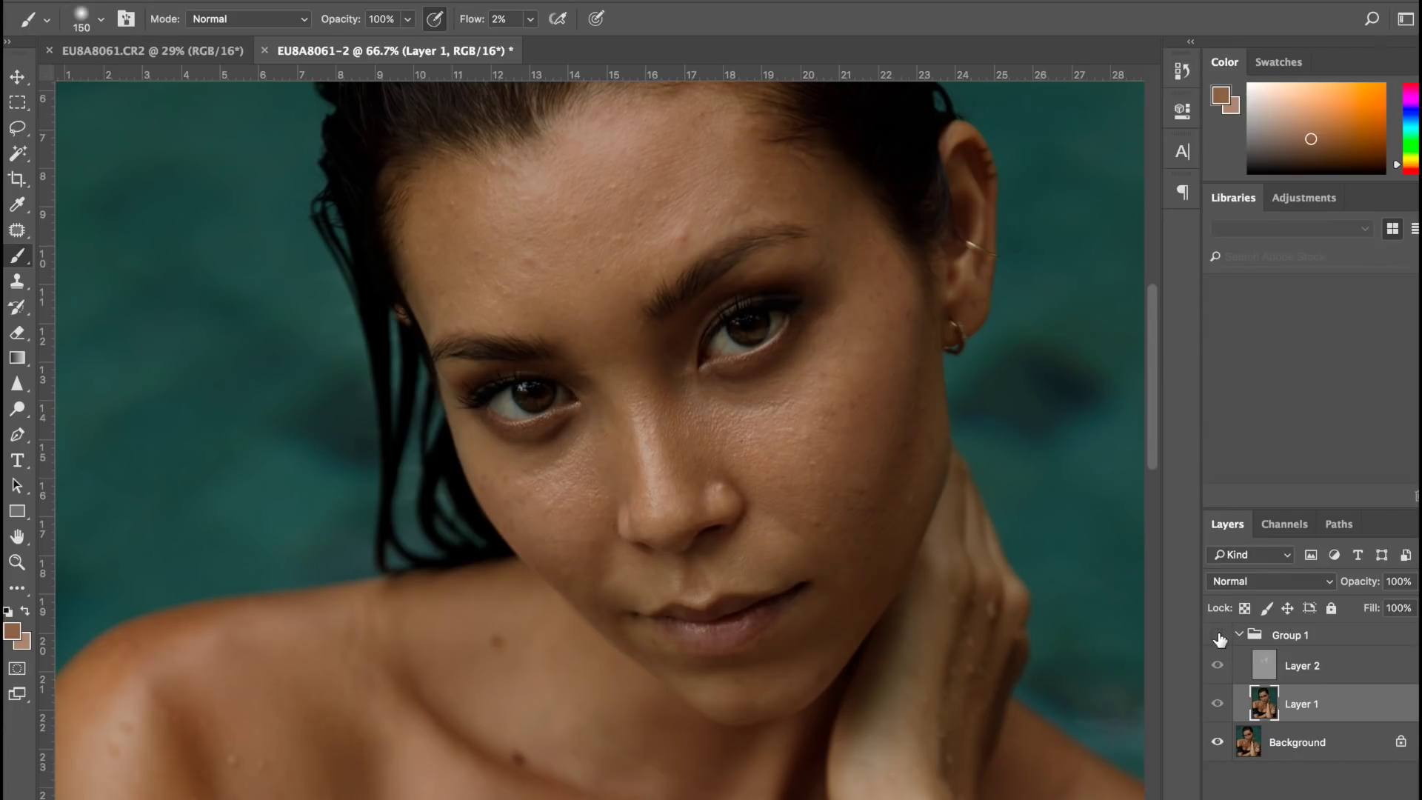
click(1217, 636)
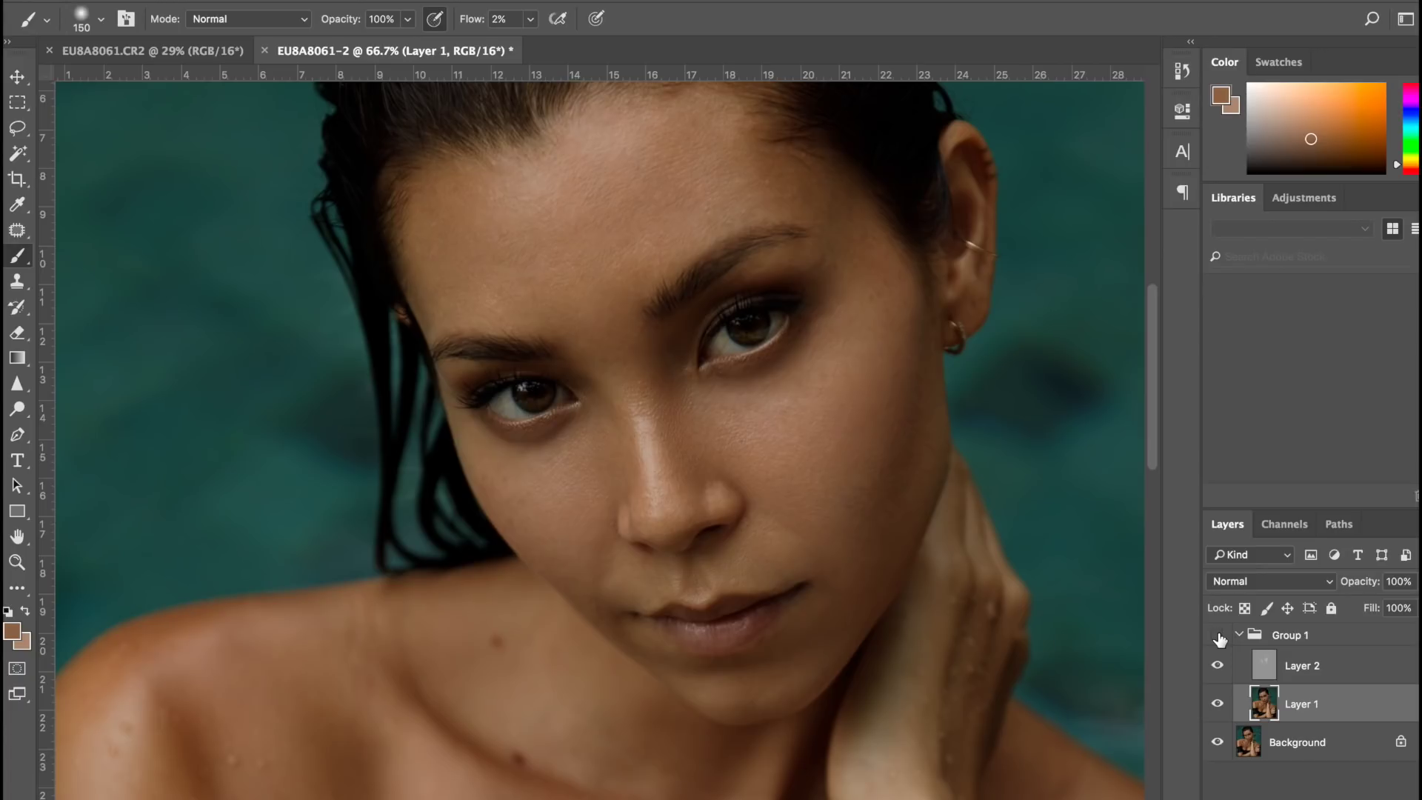
click(1218, 636)
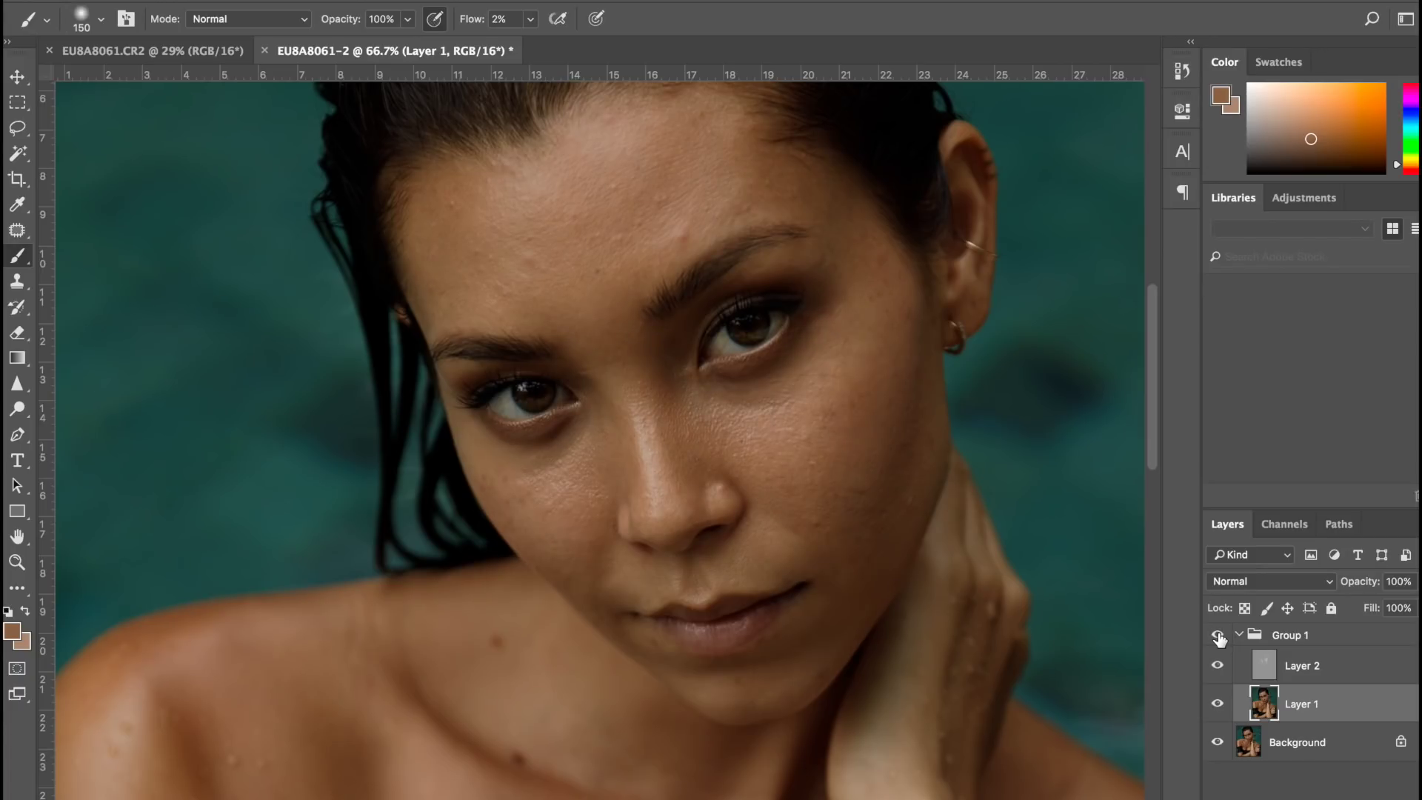
click(1217, 635)
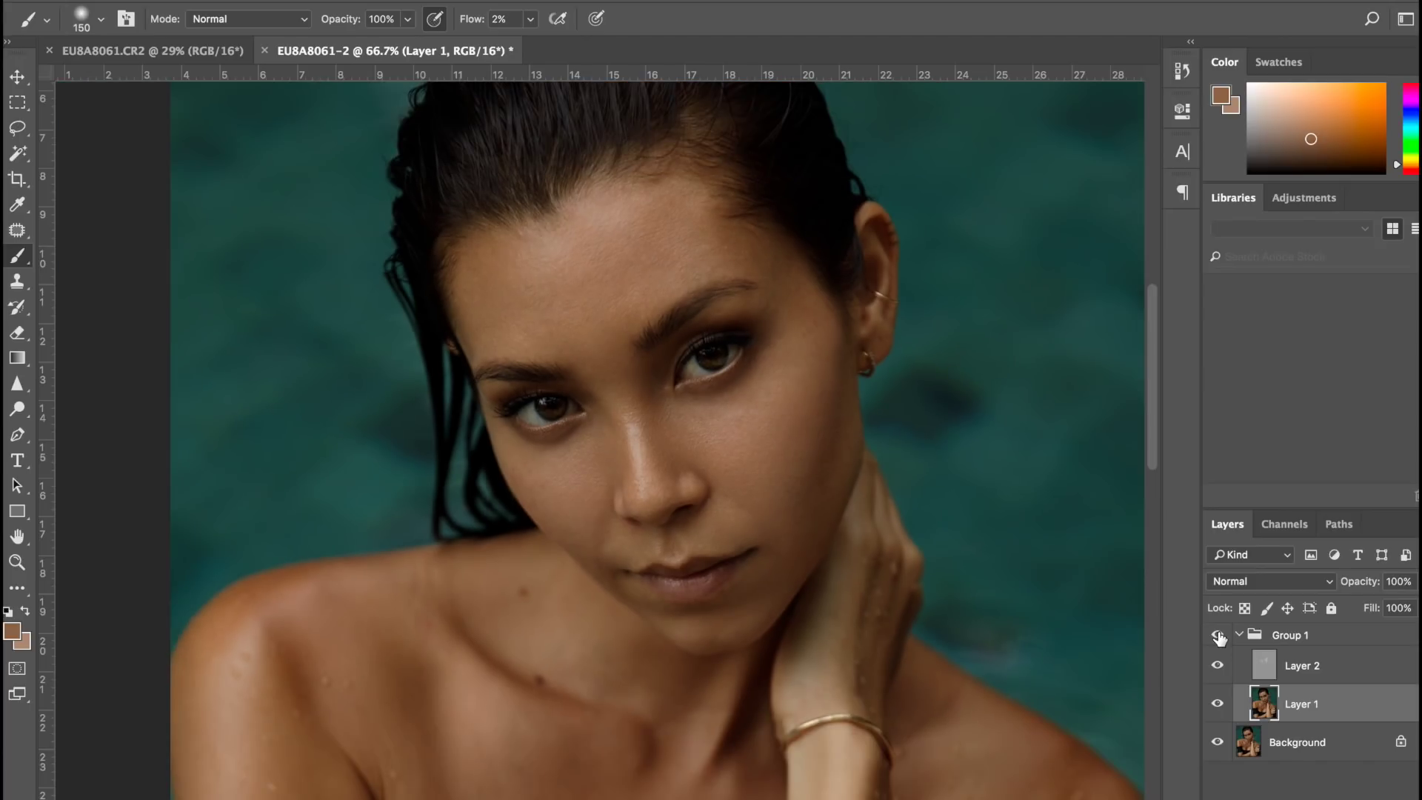
key(super+minus)
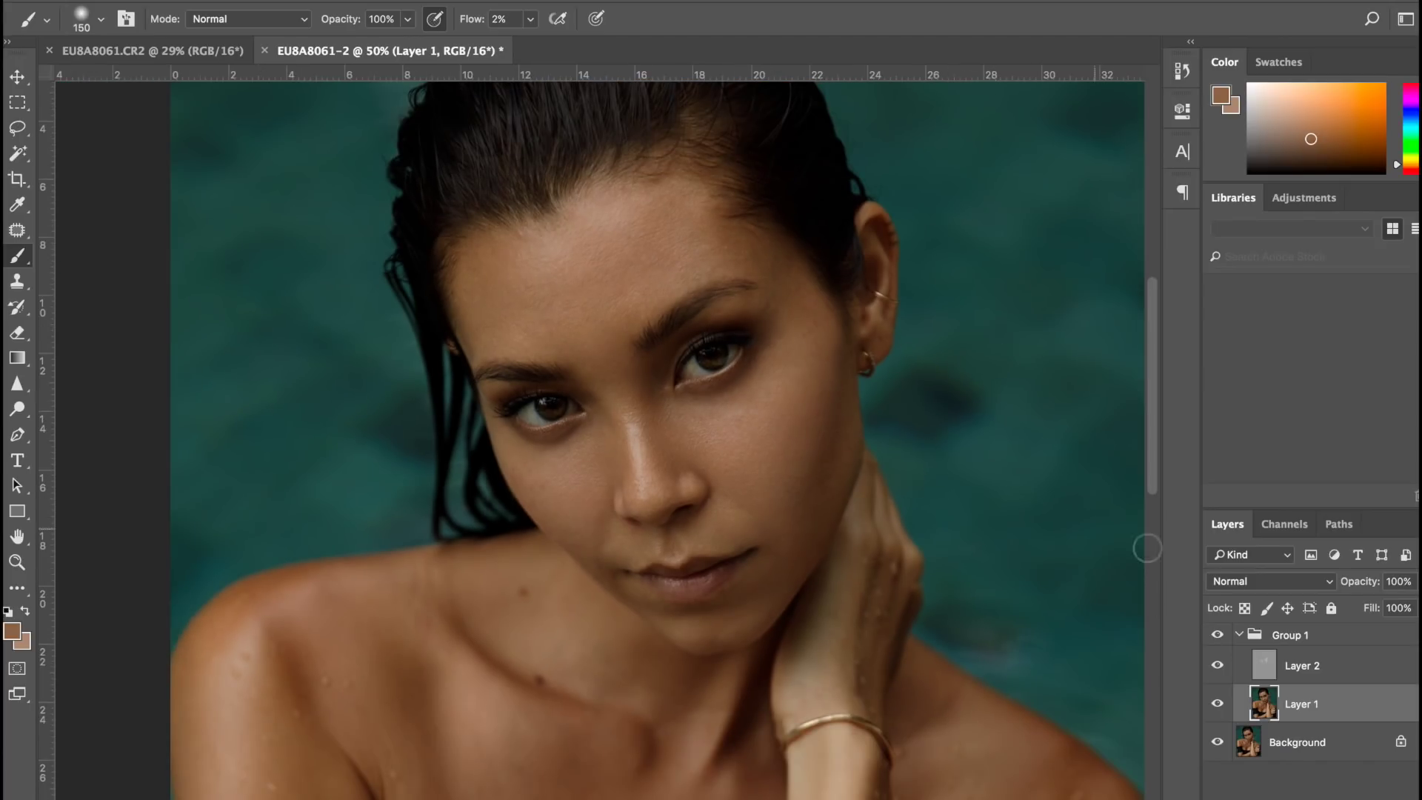
scroll(879, 341, up, 2)
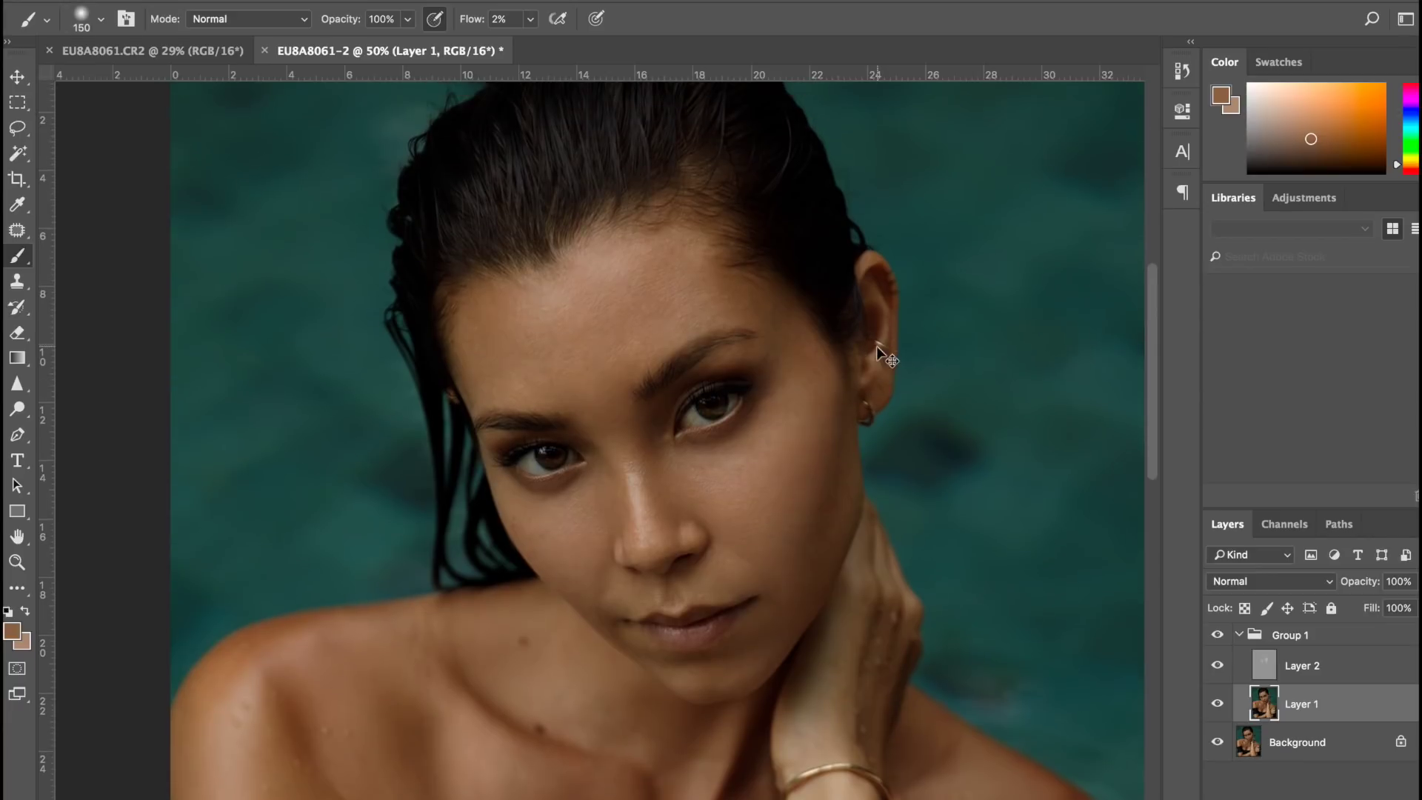
key(super+plus)
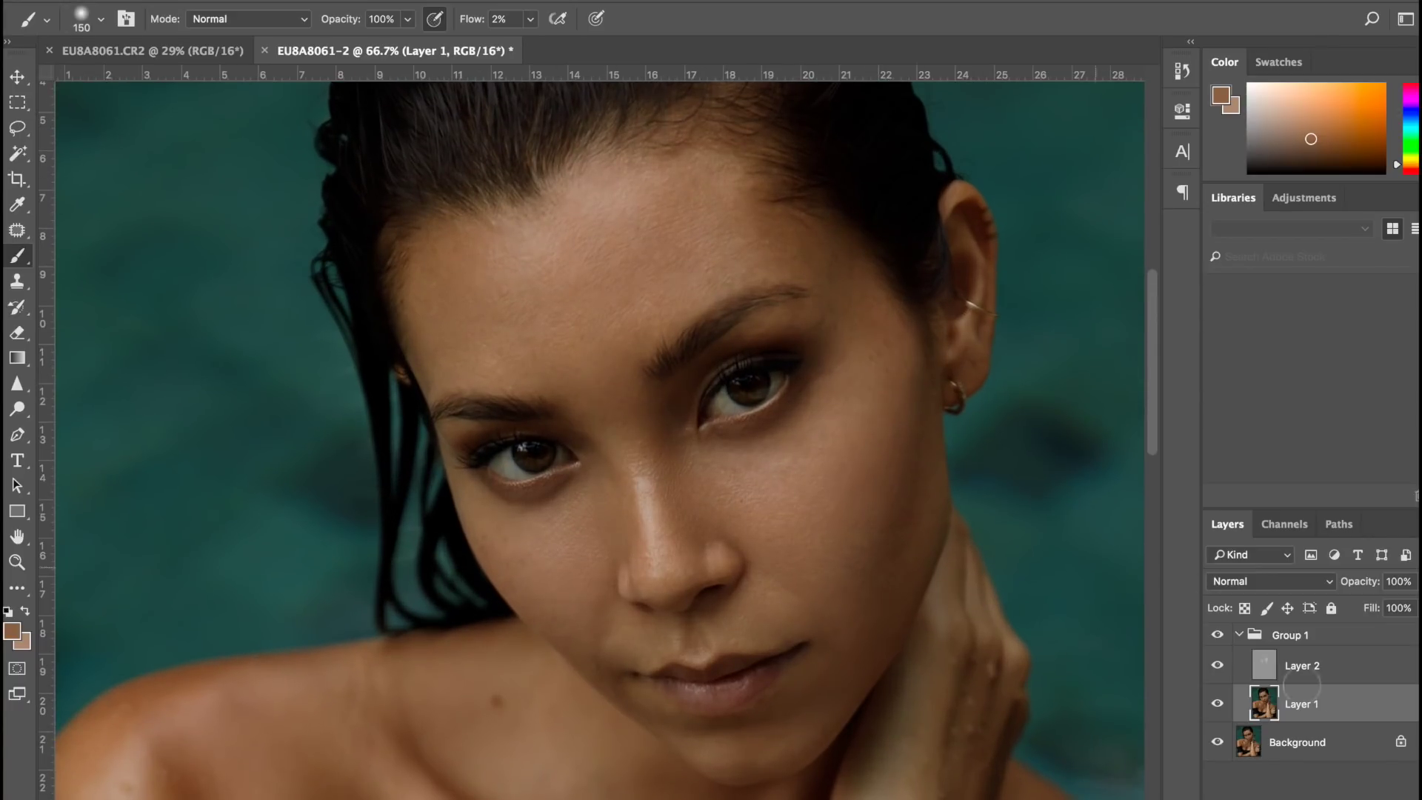
Select Layer 2 inside Group 1 and bring up the new adjustment layer list
click(1325, 637)
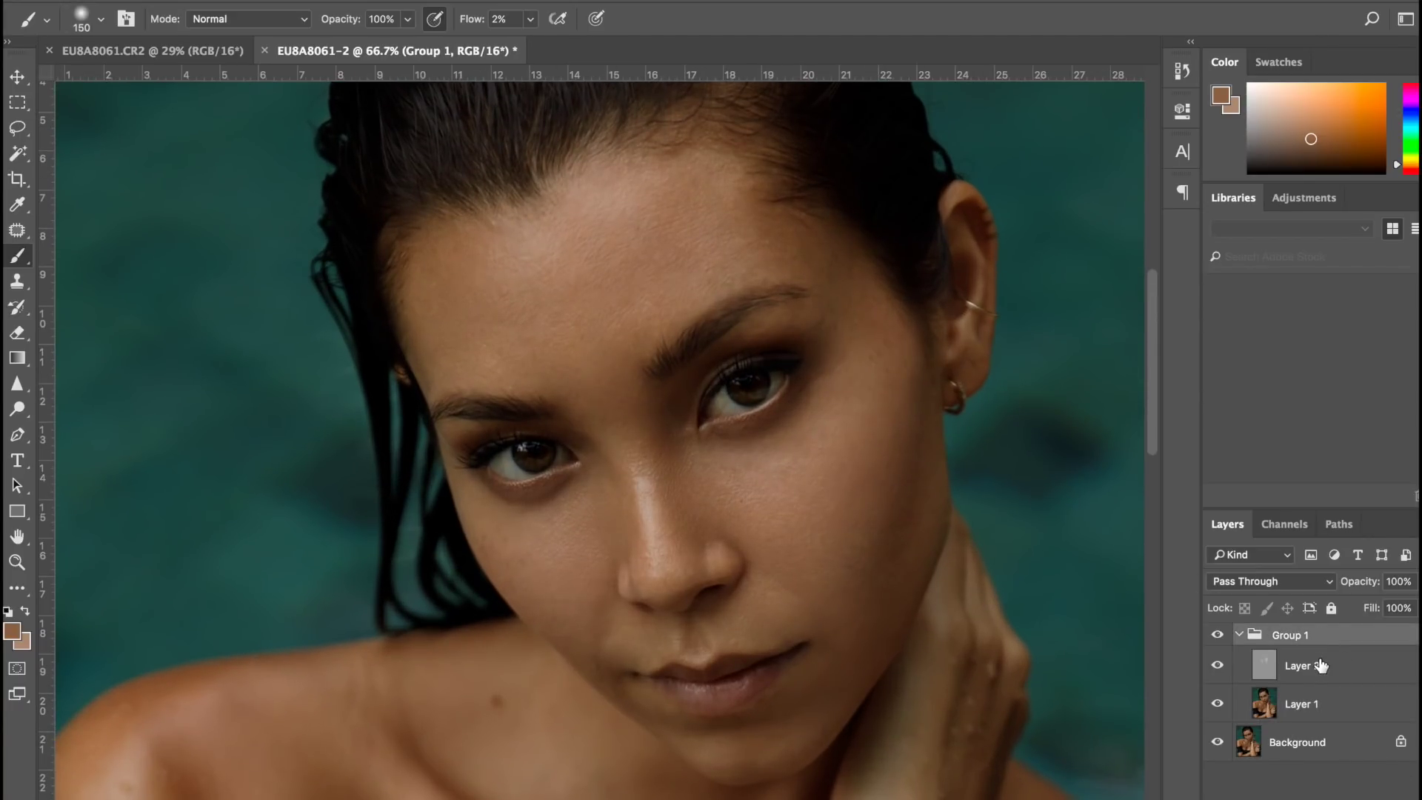
click(1320, 665)
click(1333, 796)
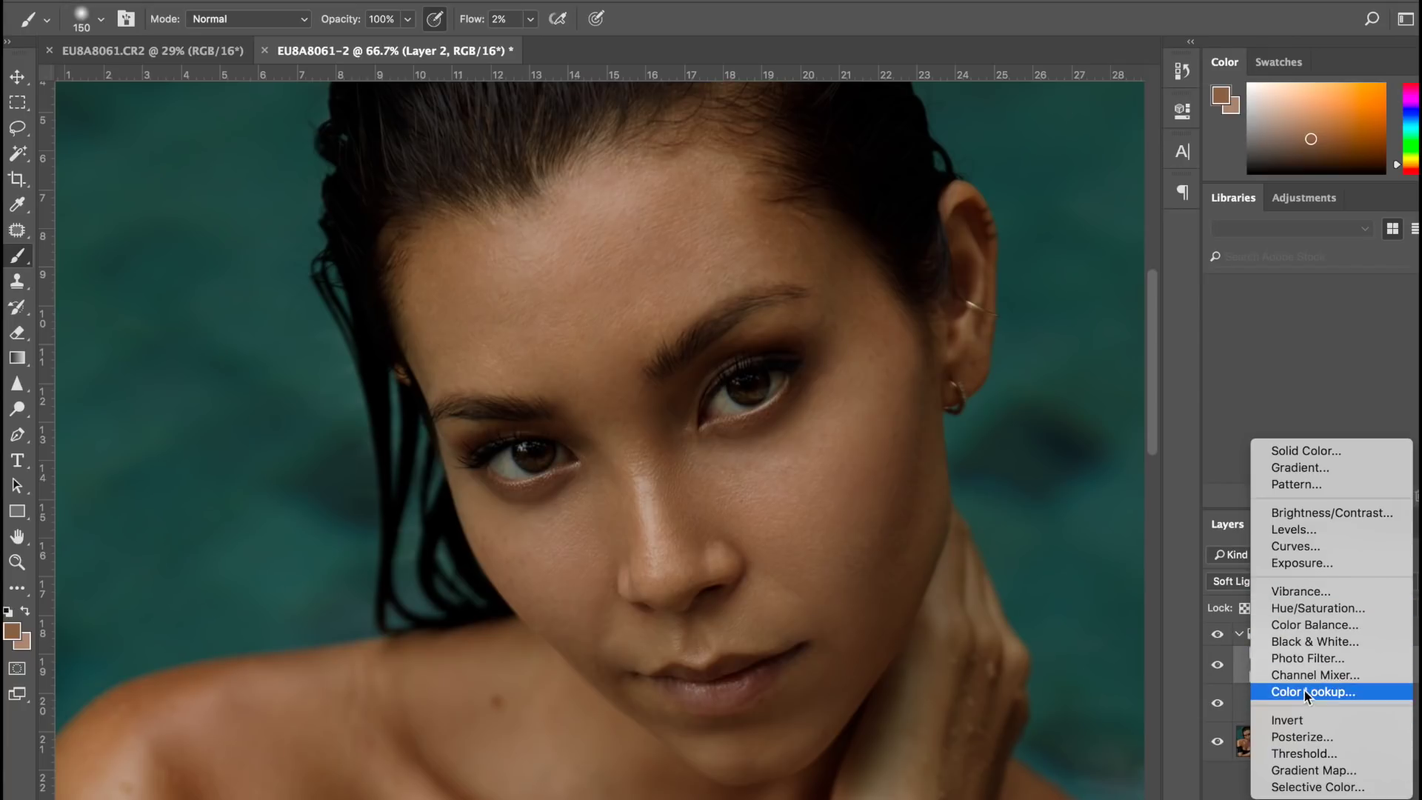
Add a brightening Curves 1 layer, invert its mask, and paint it back over both irises
click(1302, 548)
drag(1020, 319, 1014, 292)
click(1125, 104)
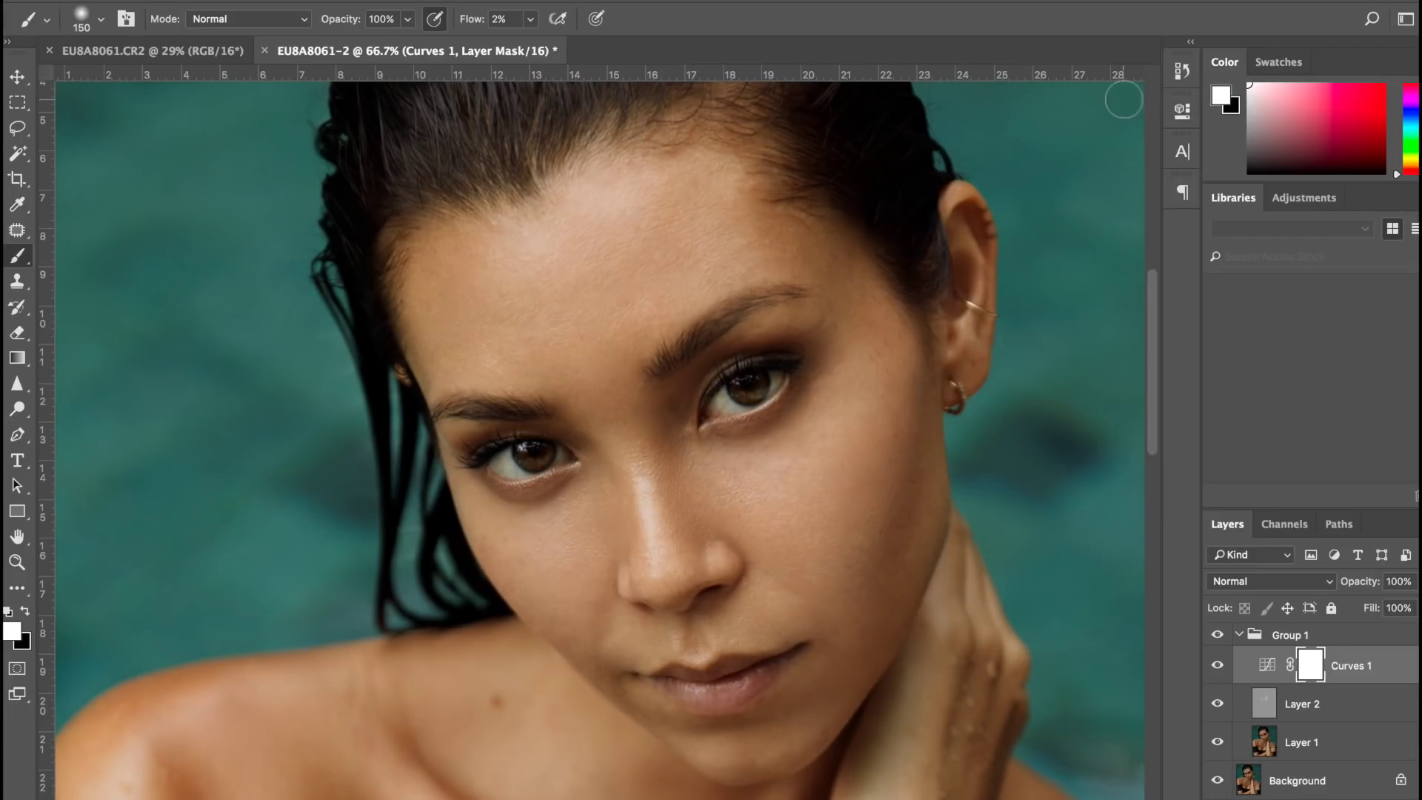
key(ctrl+i)
key(ctrl+plus)
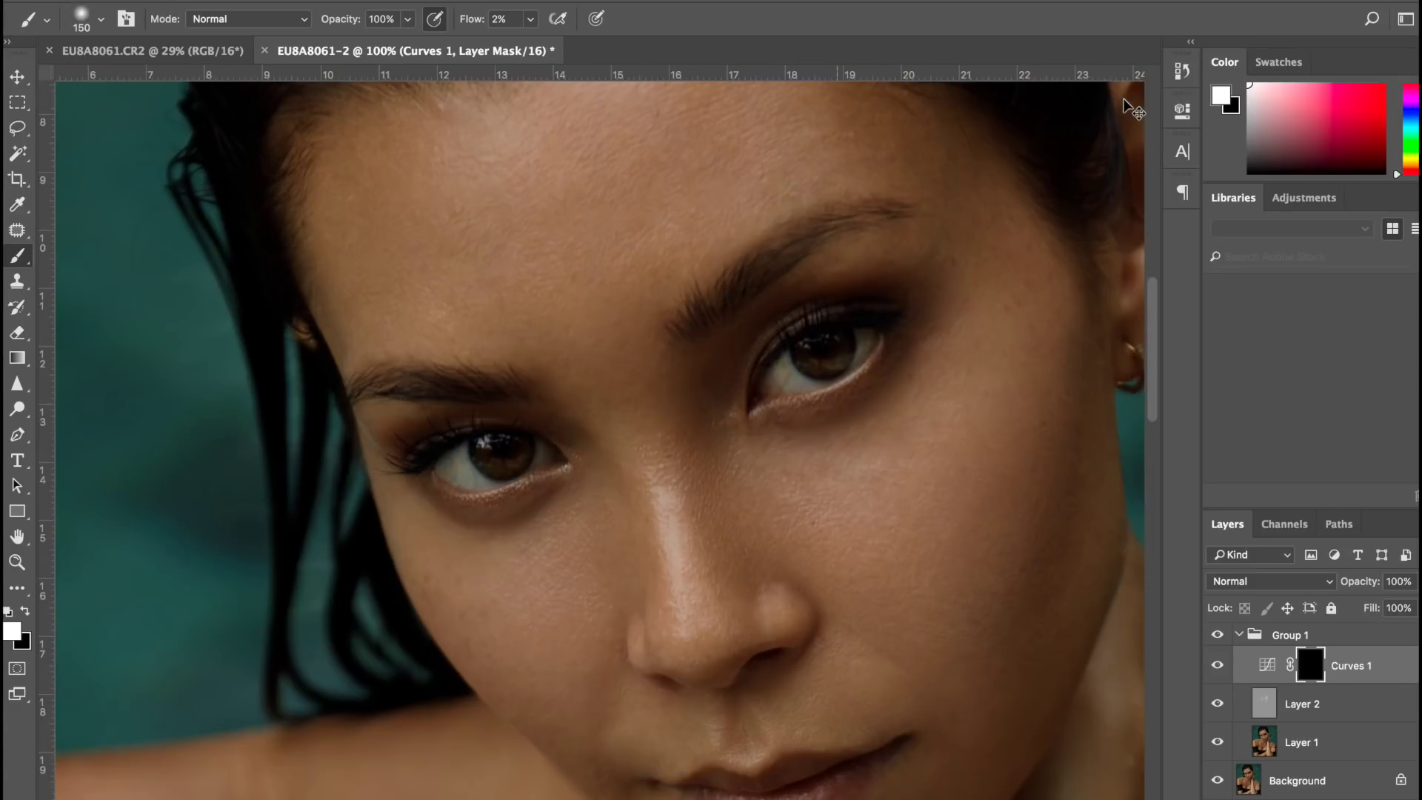
key(bracketleft)
mouse_move(833, 343)
mouse_down()
mouse_move(801, 368)
mouse_move(854, 335)
mouse_move(792, 375)
mouse_move(826, 337)
mouse_move(812, 350)
mouse_move(855, 331)
mouse_move(849, 362)
mouse_up()
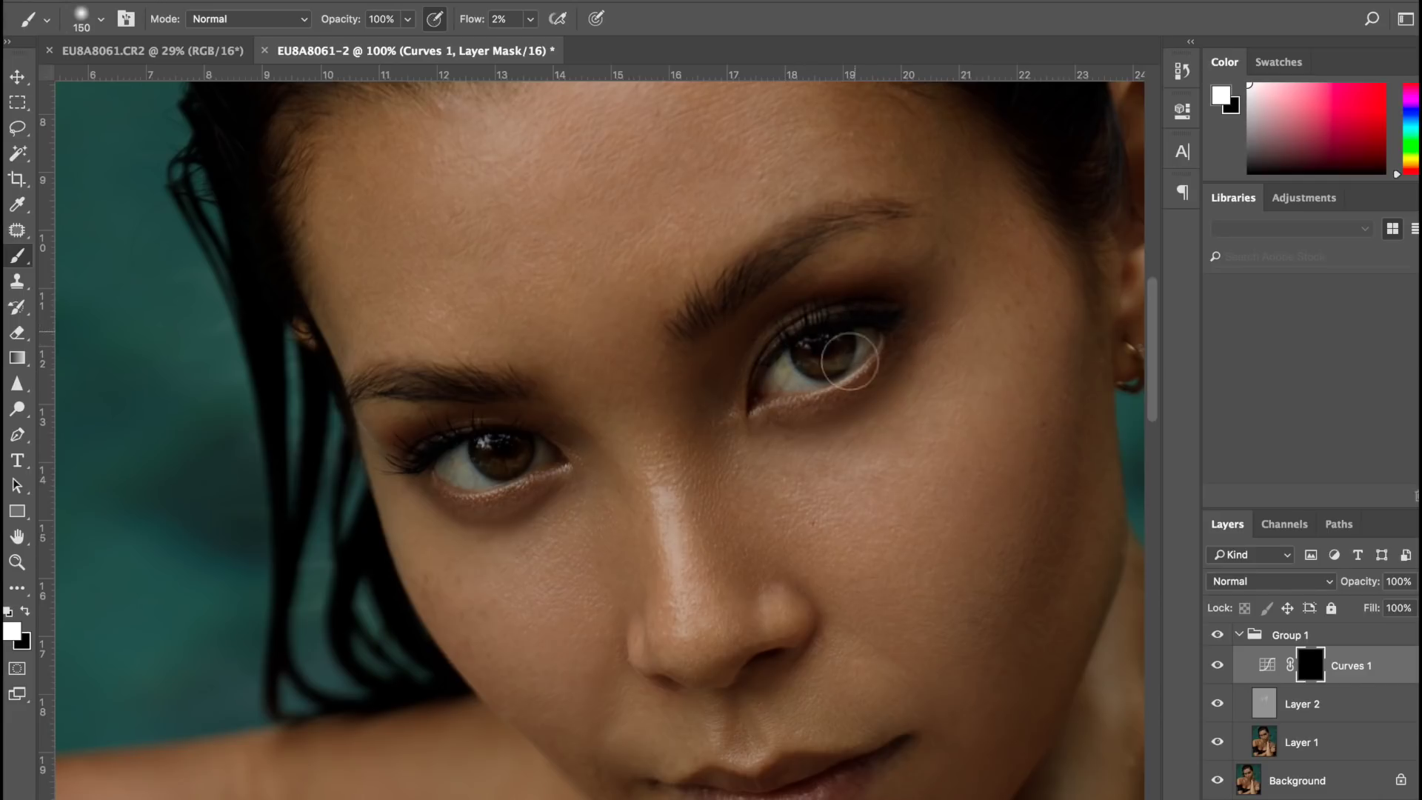
mouse_move(415, 463)
mouse_down()
mouse_move(528, 450)
mouse_move(437, 455)
mouse_up()
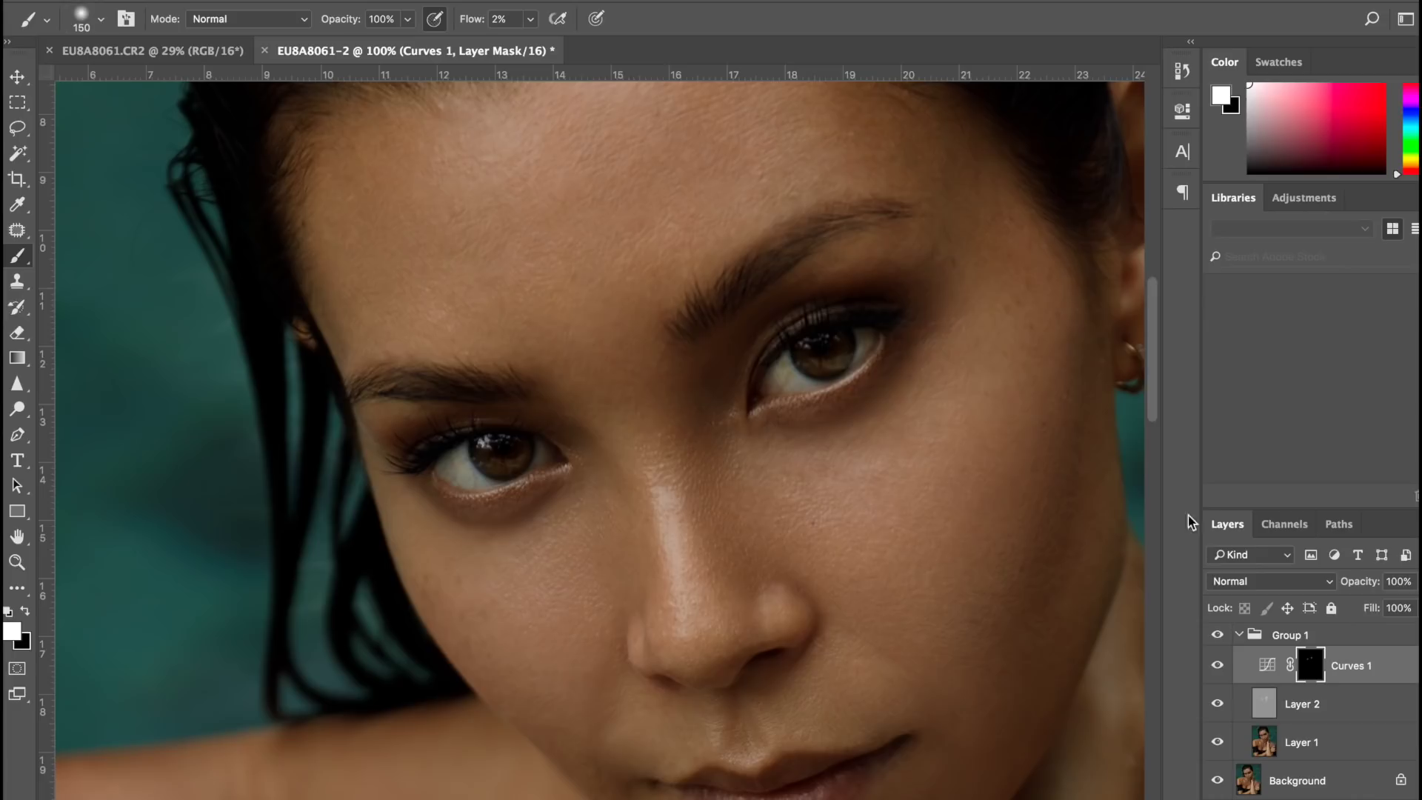
Compare Curves 1 on and off at full view, then add another Curves adjustment layer
click(1218, 666)
click(1218, 666)
key(ctrl+0)
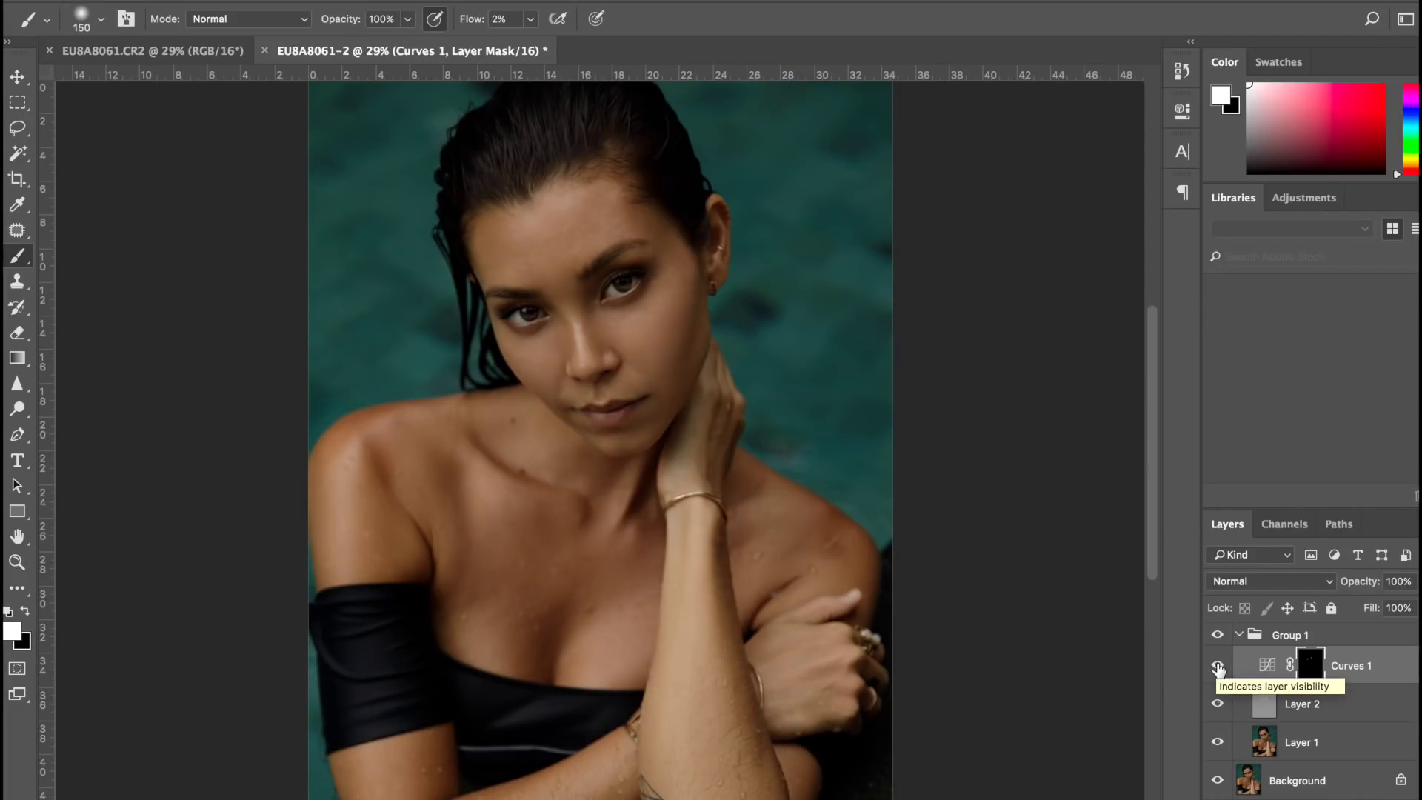
scroll(943, 415, up, 3)
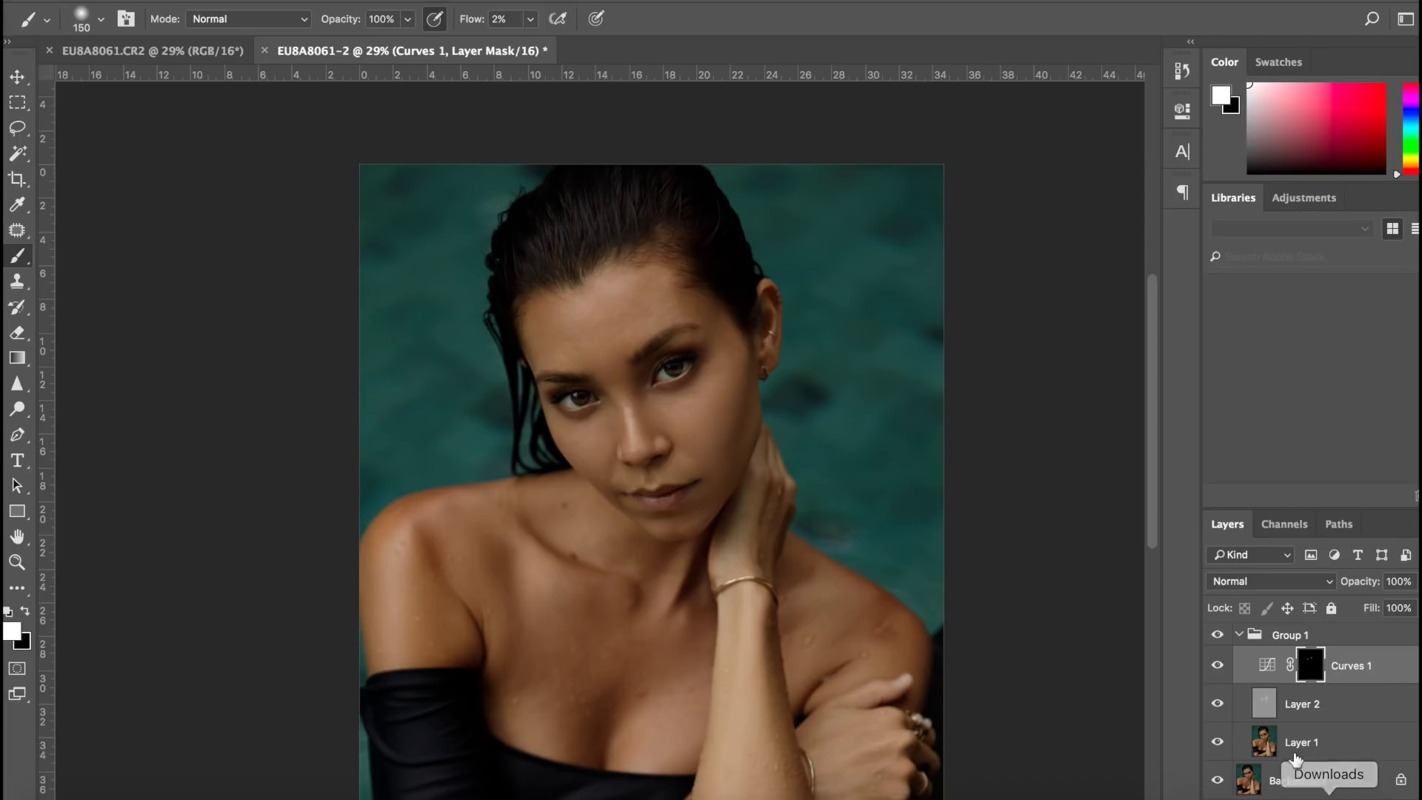
click(1303, 799)
click(1099, 313)
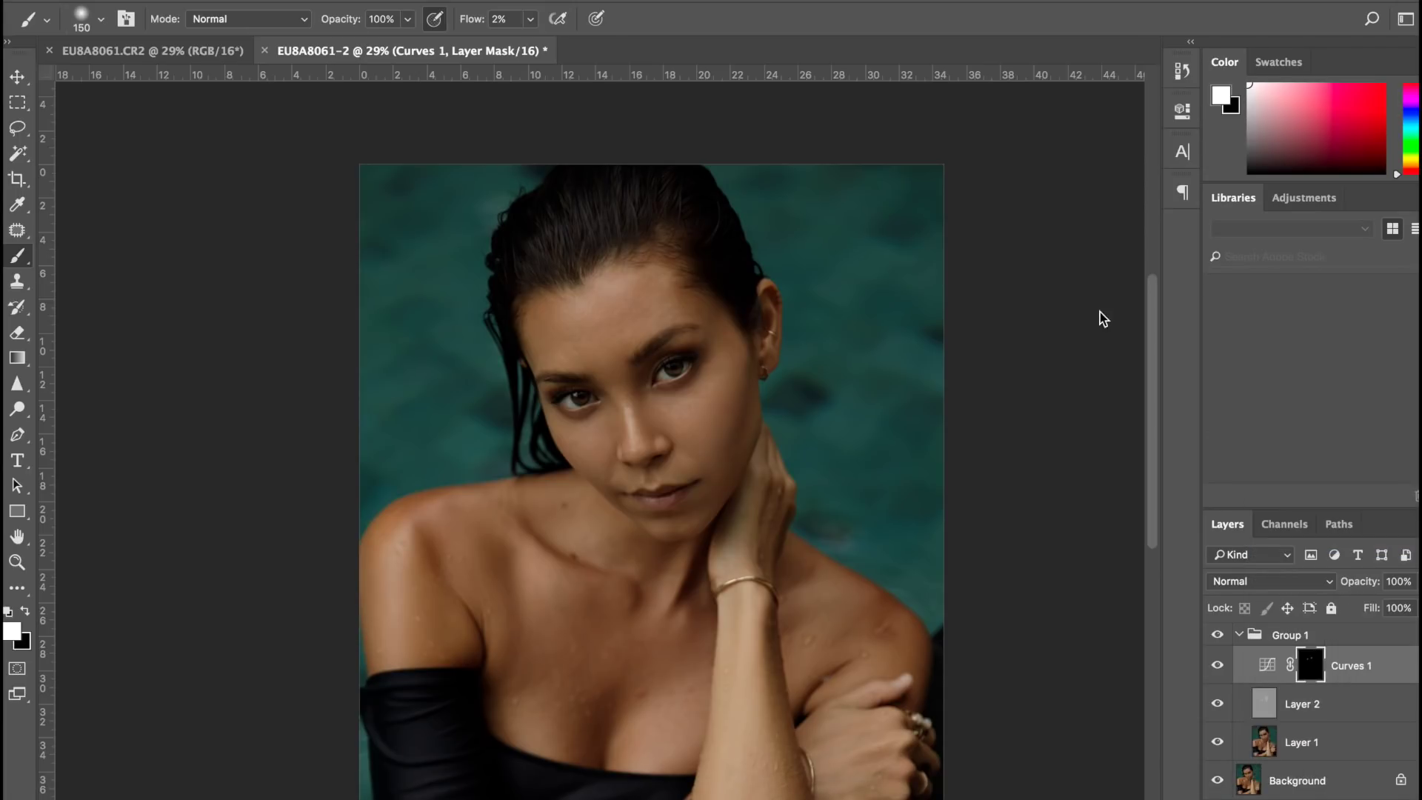
Lift the Curves 2 midpoint to brighten the whole photo and target its layer mask
drag(1027, 313, 1019, 298)
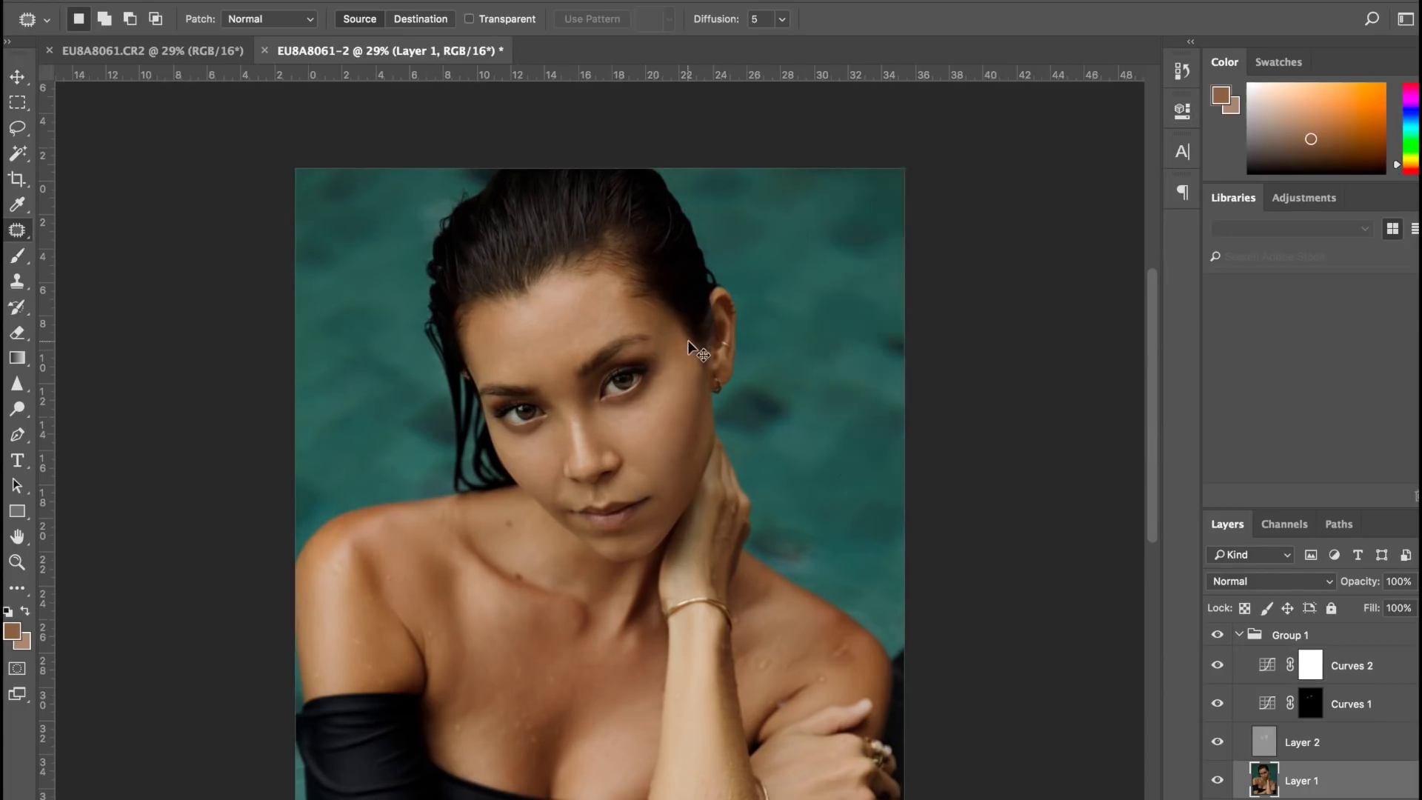
scroll(688, 340, up, 2)
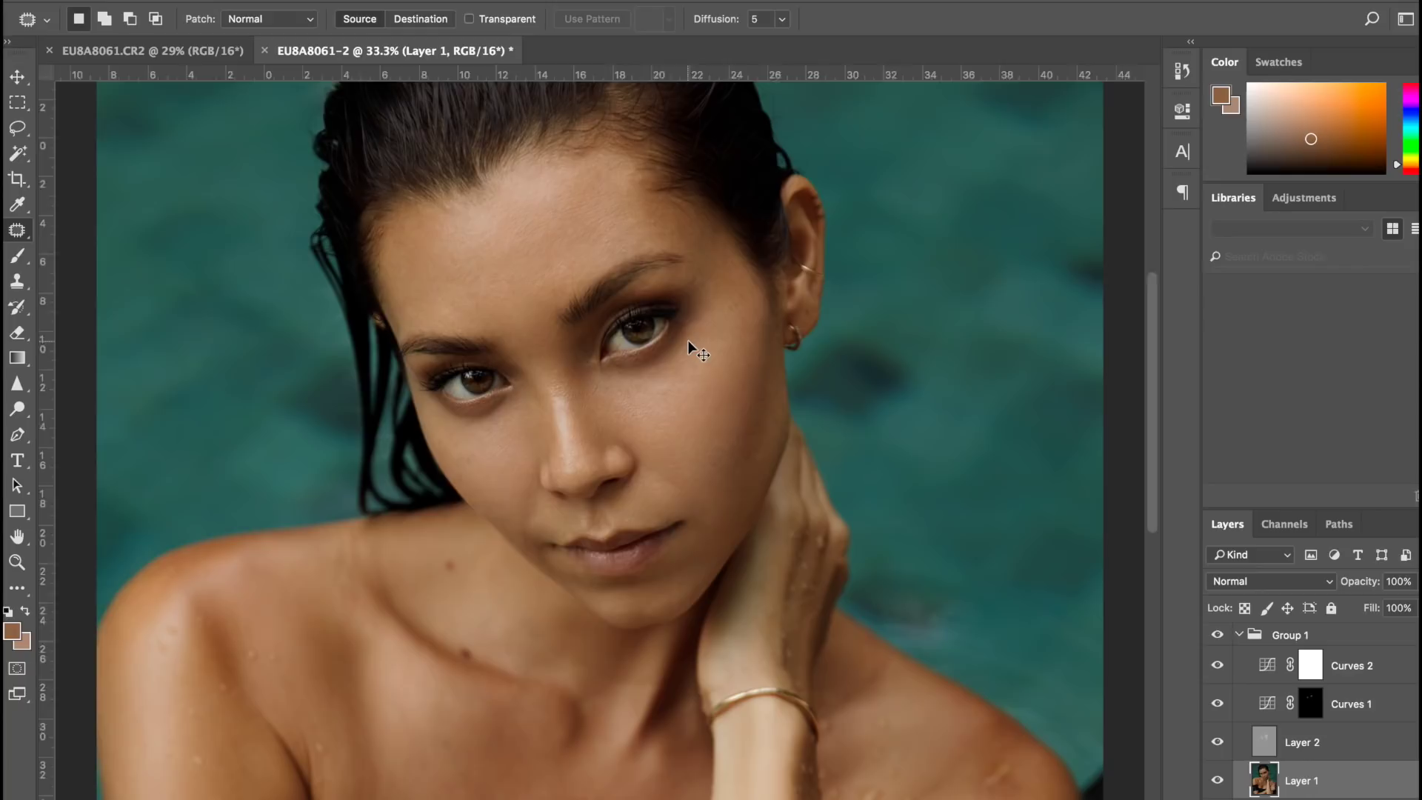
click(1353, 667)
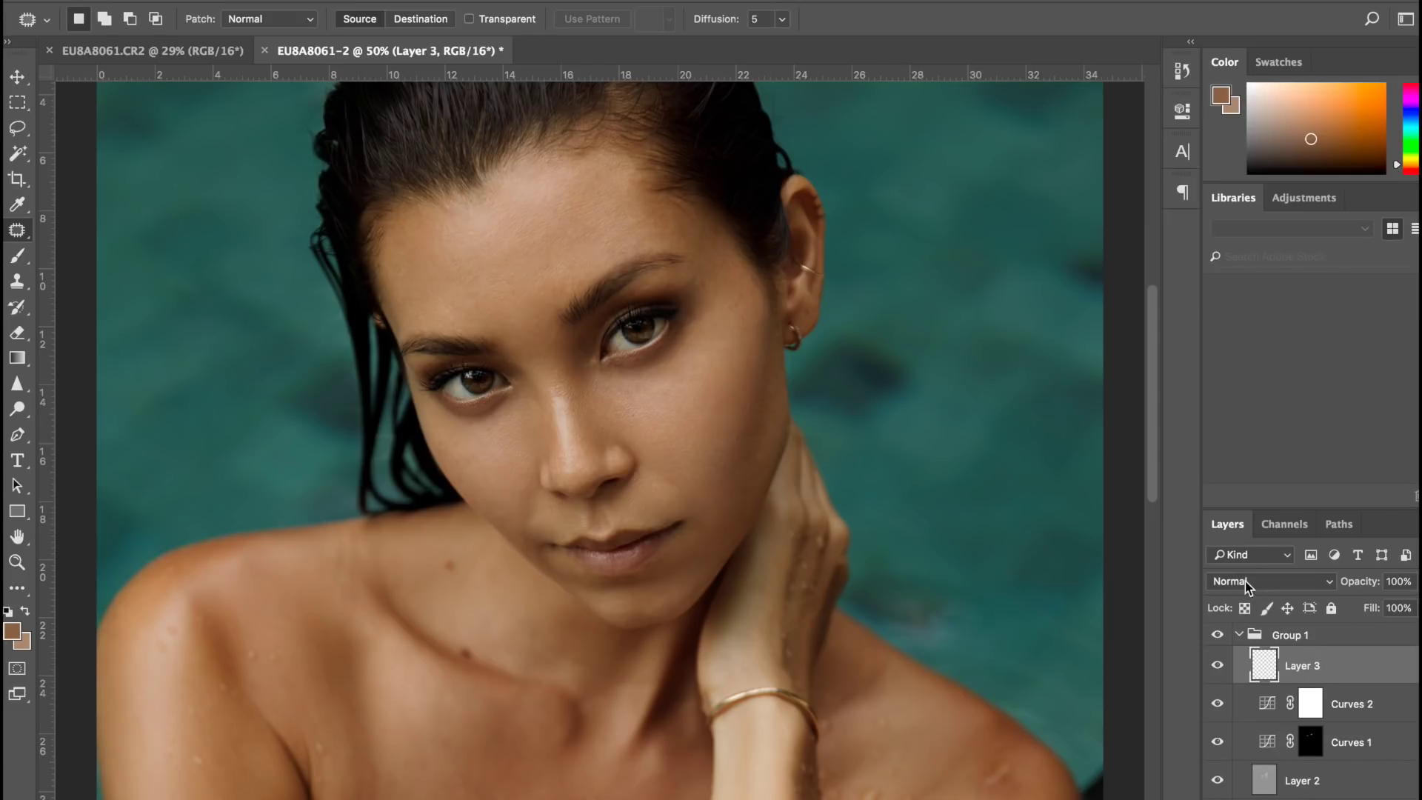
Set Layer 3's blend mode to Color
click(1245, 581)
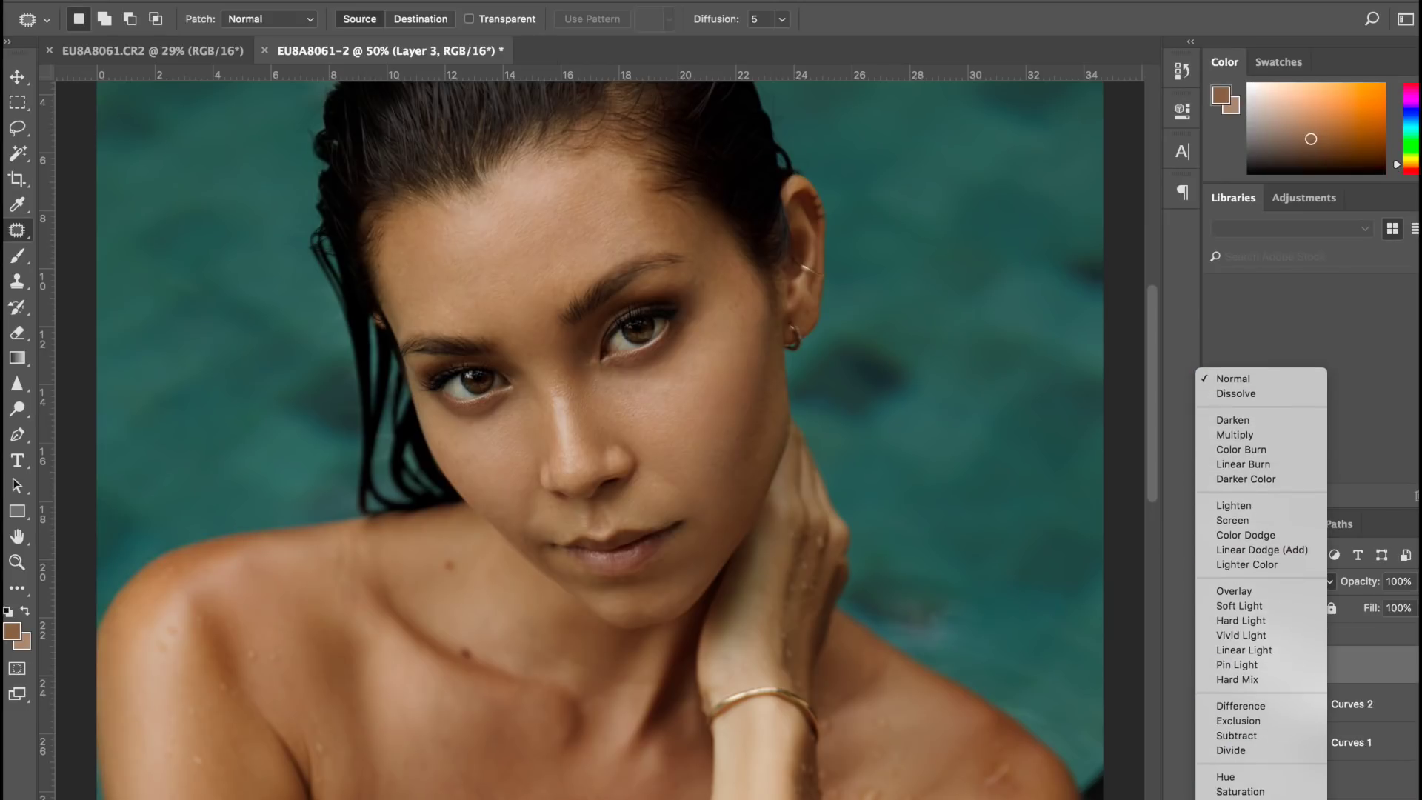
click(1226, 798)
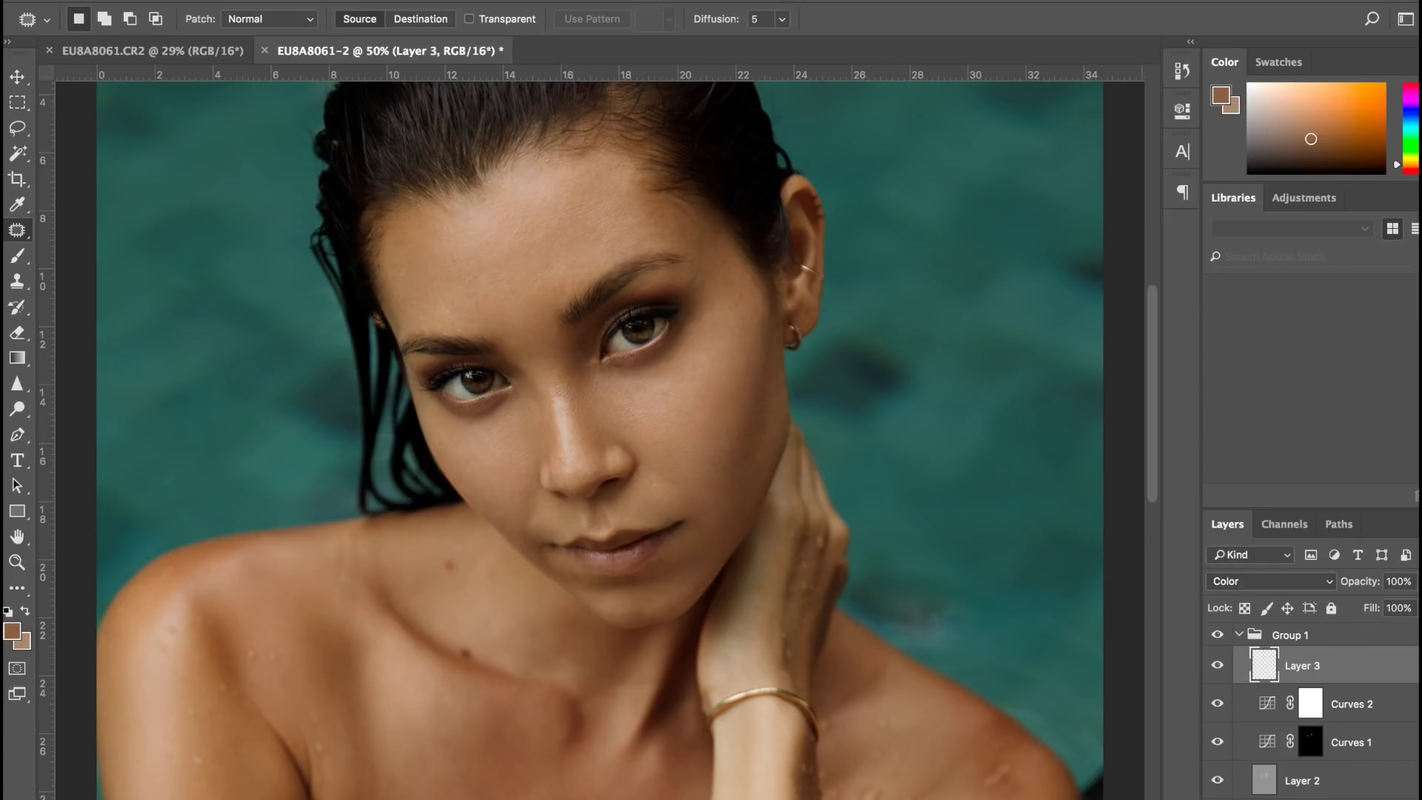
click(1247, 582)
click(1098, 583)
Load a brush with salmon colour fb995e at 1% flow
key(b)
scroll(604, 385, up, 1)
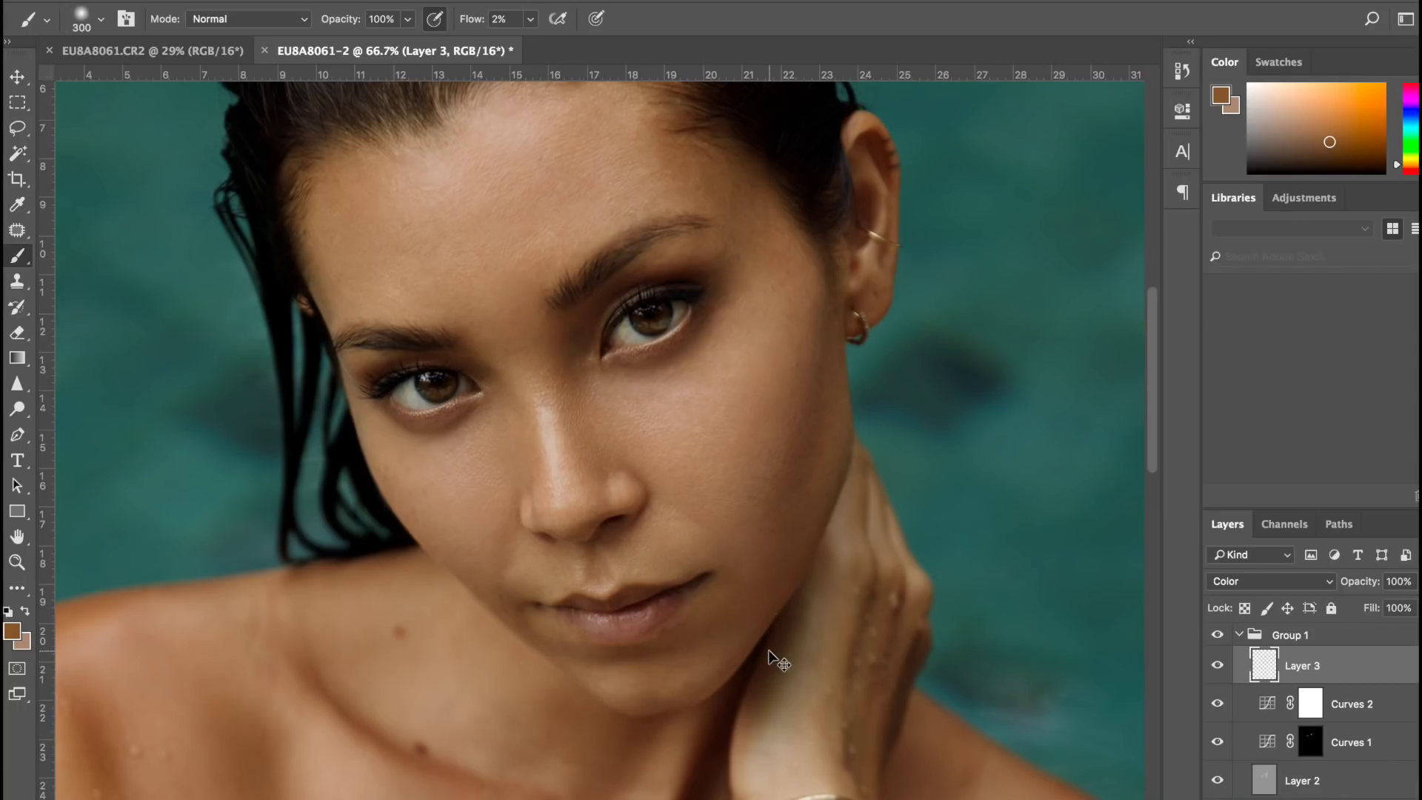
click(11, 631)
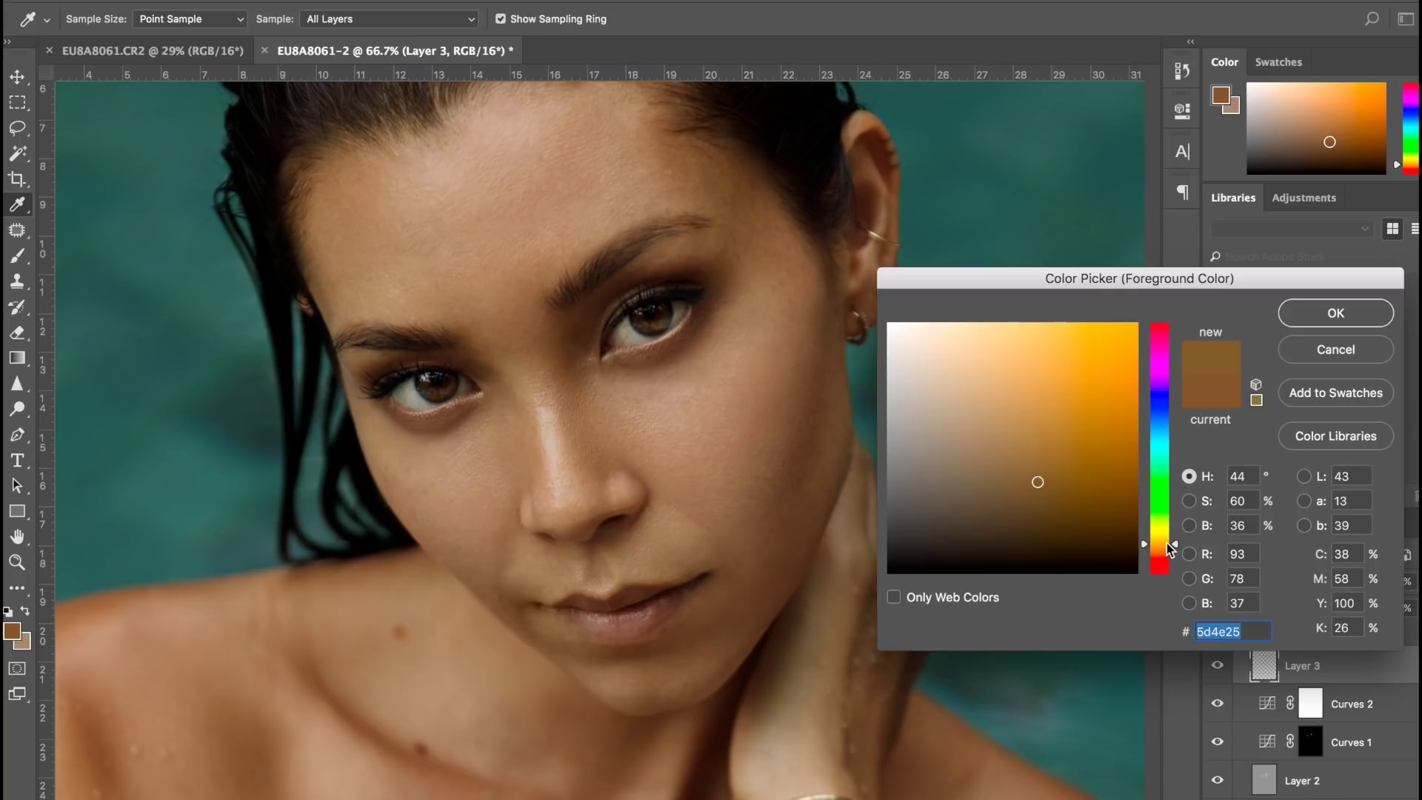
drag(1166, 543, 1170, 557)
click(1043, 326)
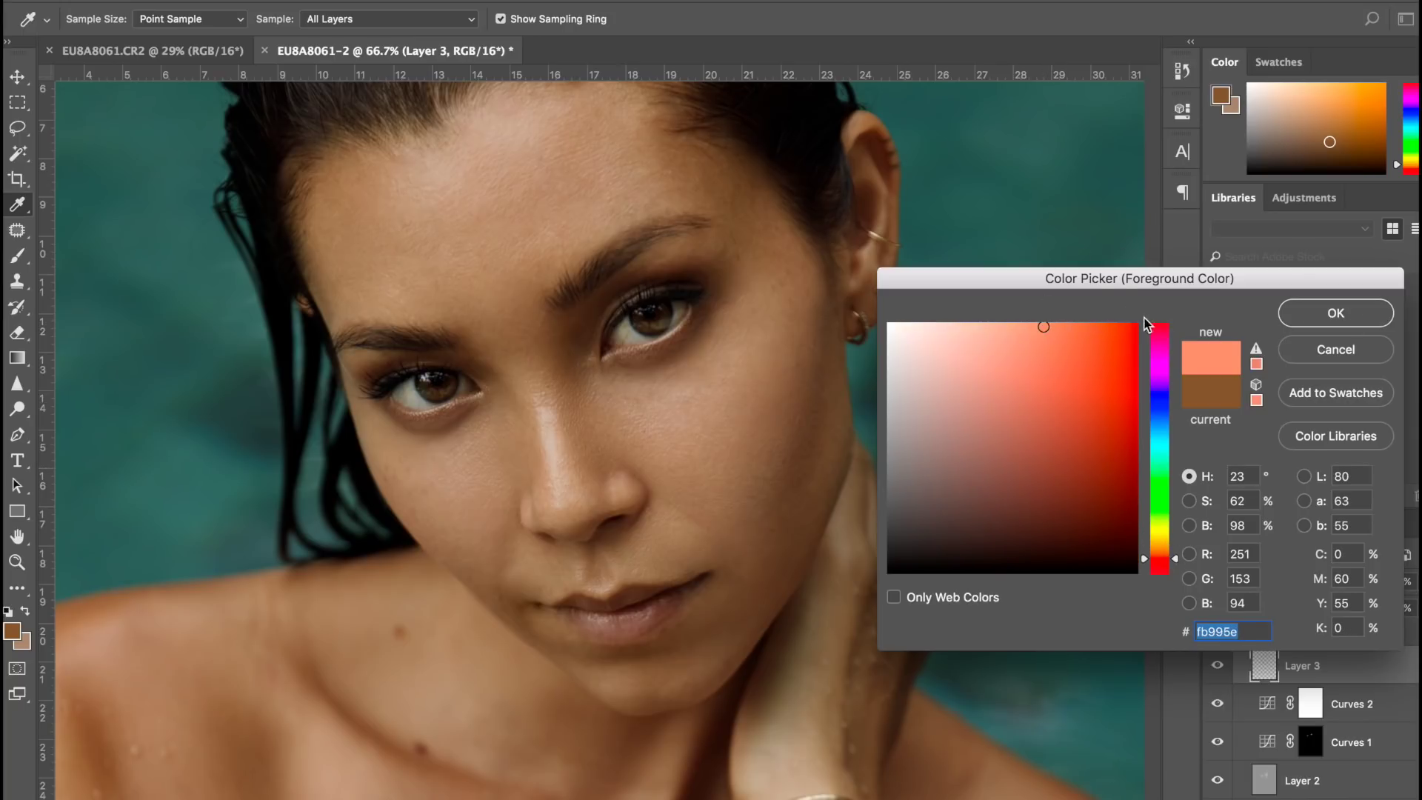
click(1335, 313)
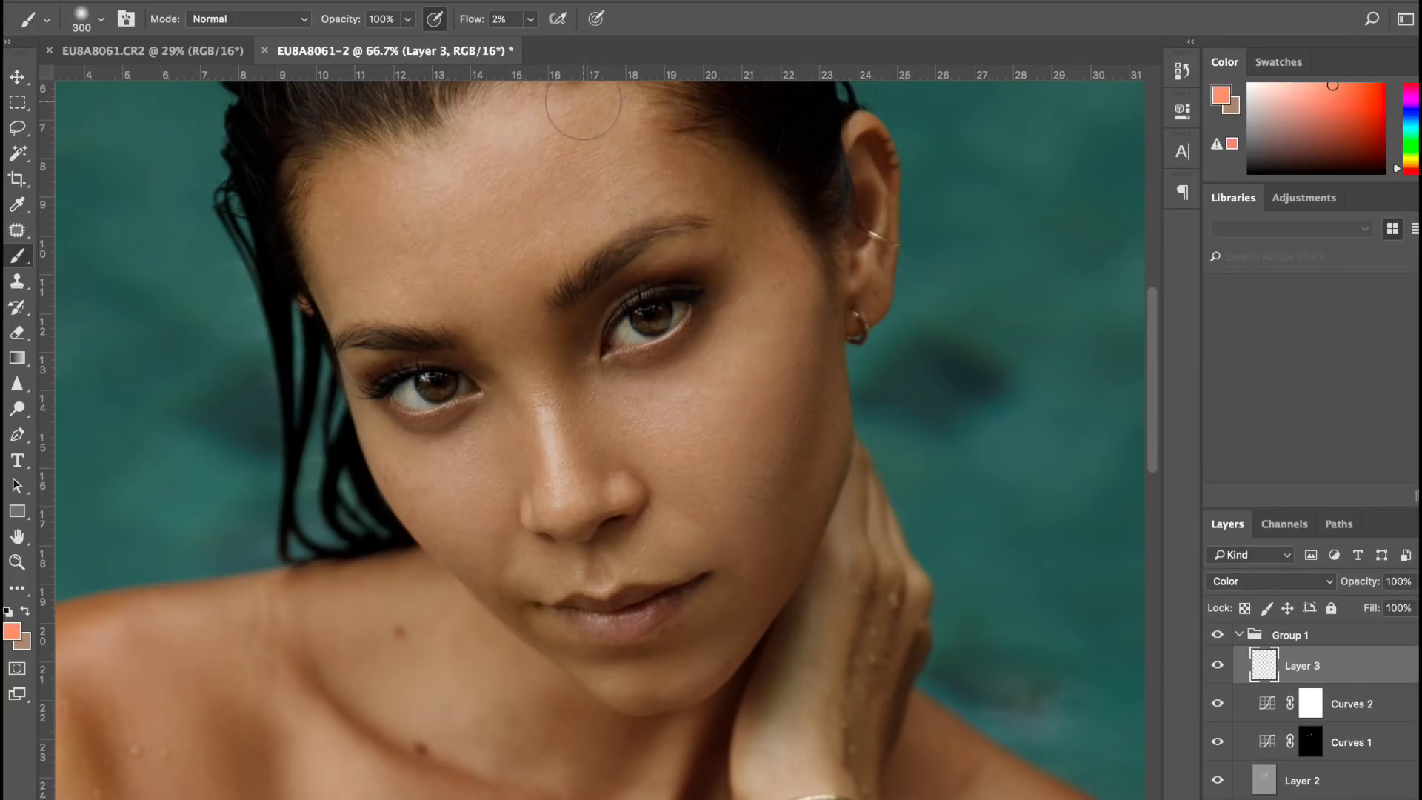
drag(477, 18, 459, 19)
Lower Layer 3's opacity to 33% and zoom the image to 50%
drag(1364, 582, 1301, 575)
key(ctrl+0)
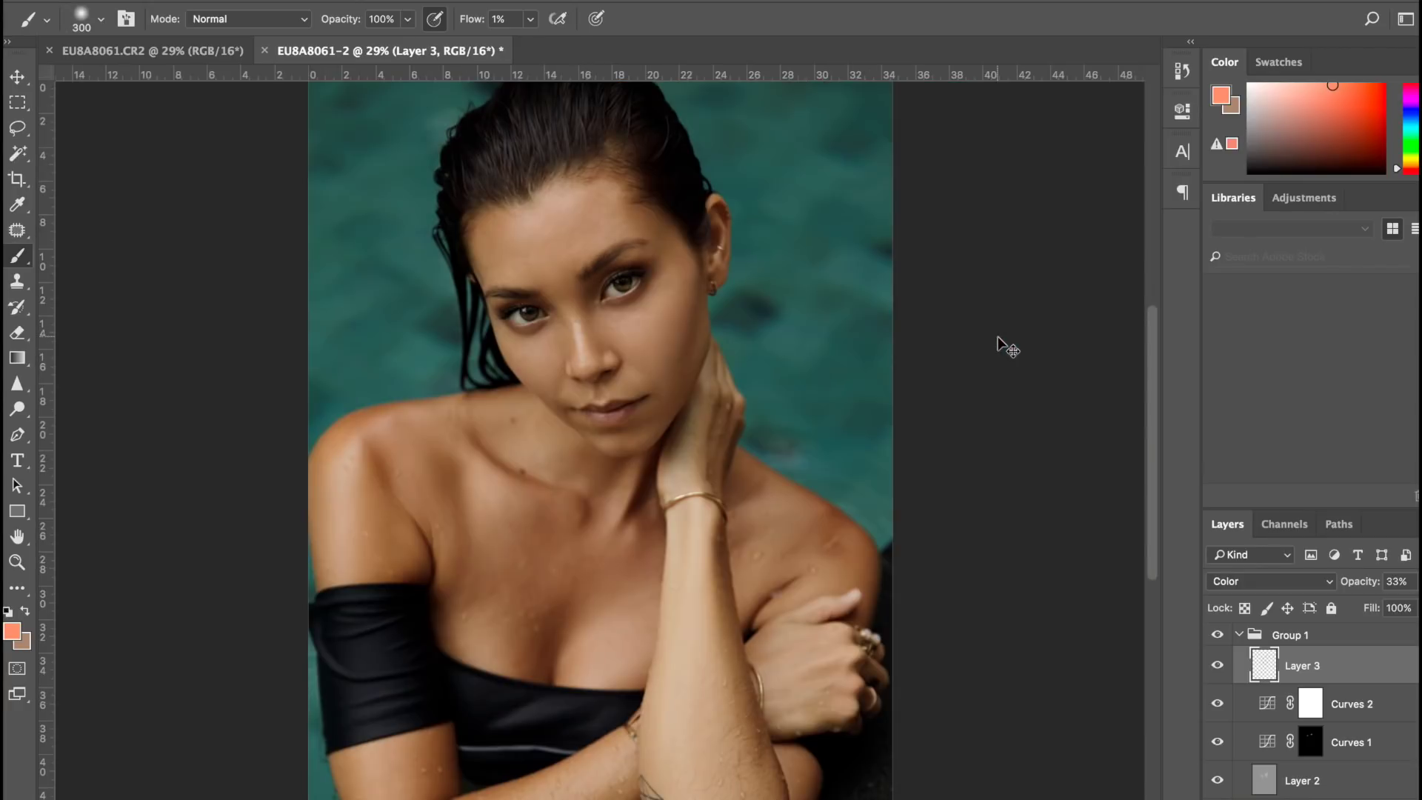
key(ctrl+plus)
key(ctrl+plus)
scroll(997, 337, up, 3)
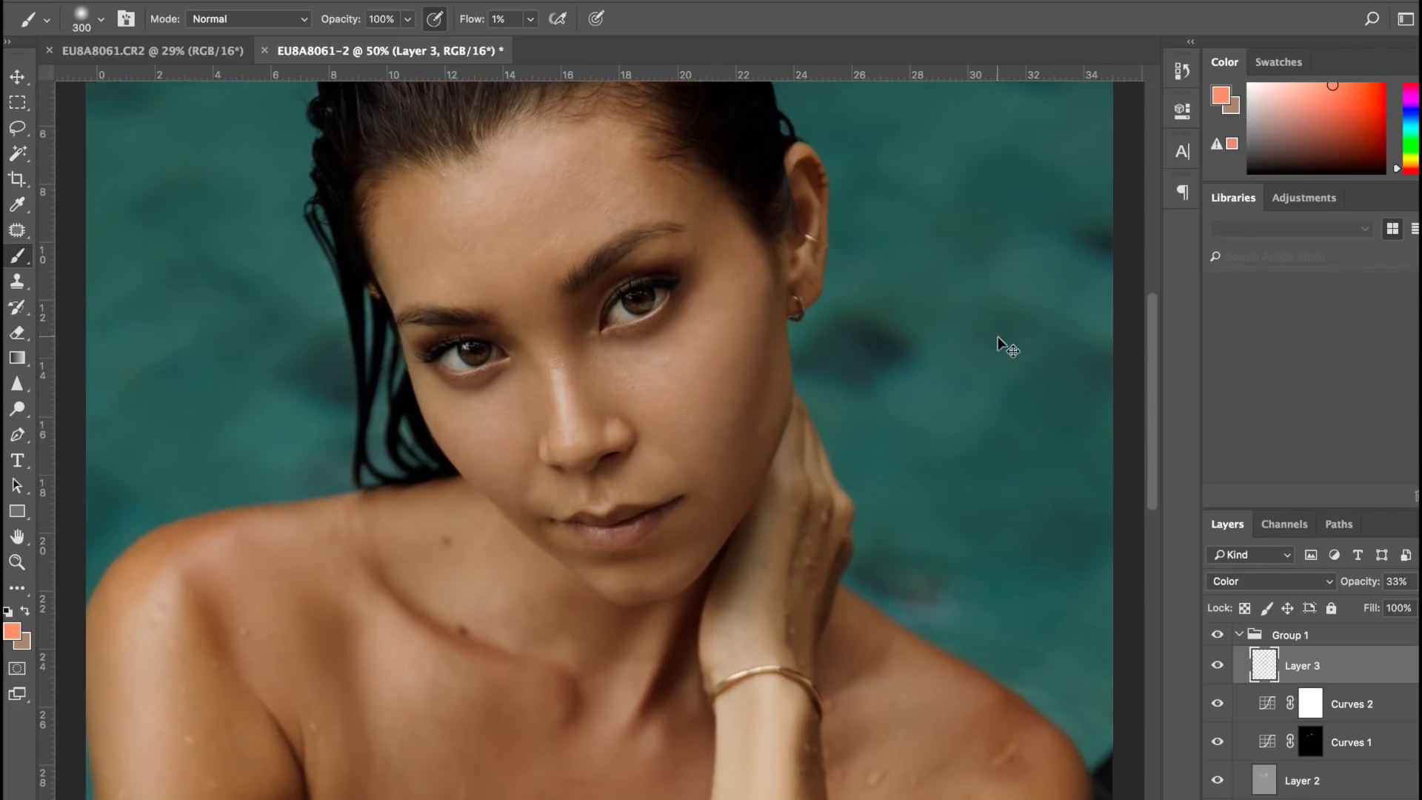
key(ctrl+plus)
scroll(998, 337, up, 2)
On Soft Light Layer 2, set white as the paint colour with a 175 brush
key(alt+[)
key(alt+[)
key(alt+[)
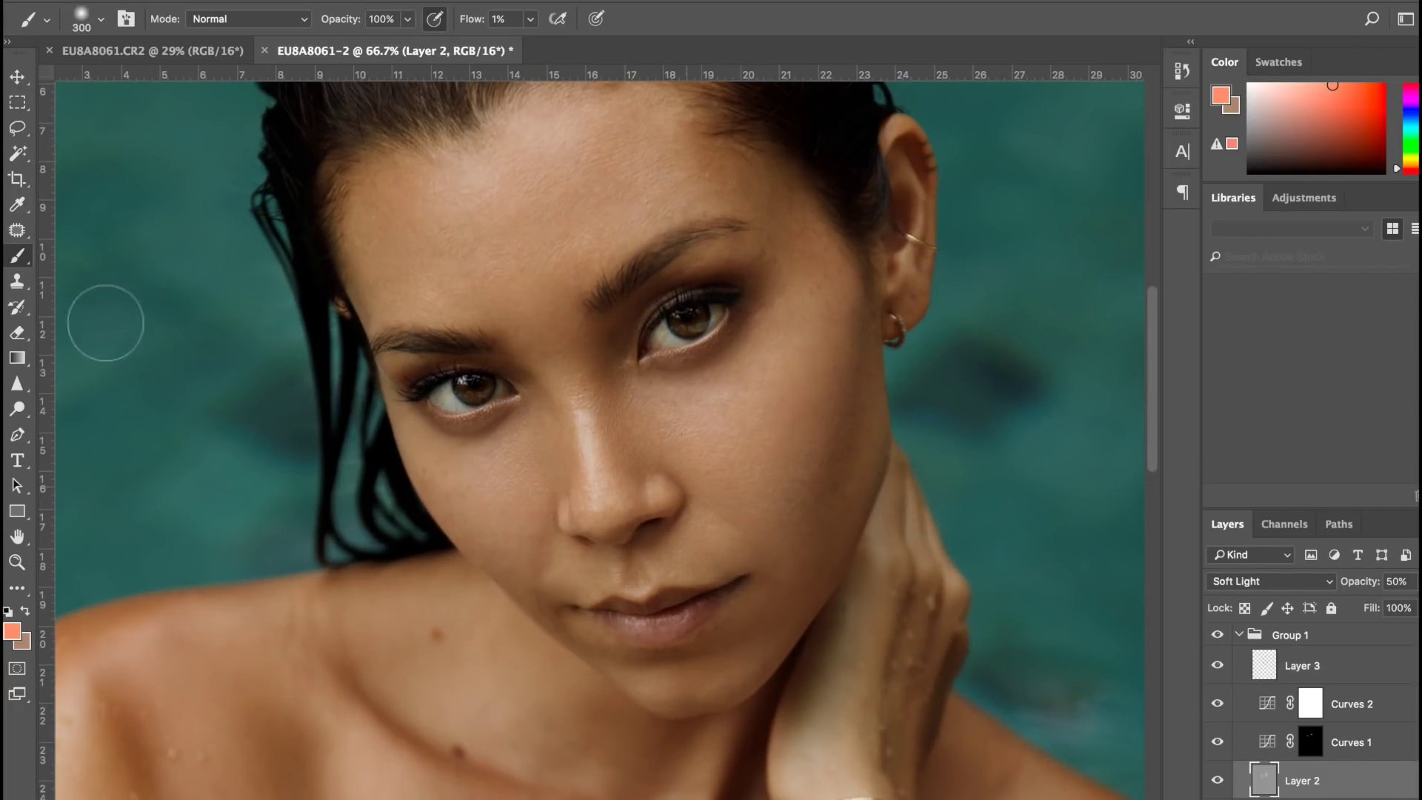
click(8, 612)
click(26, 611)
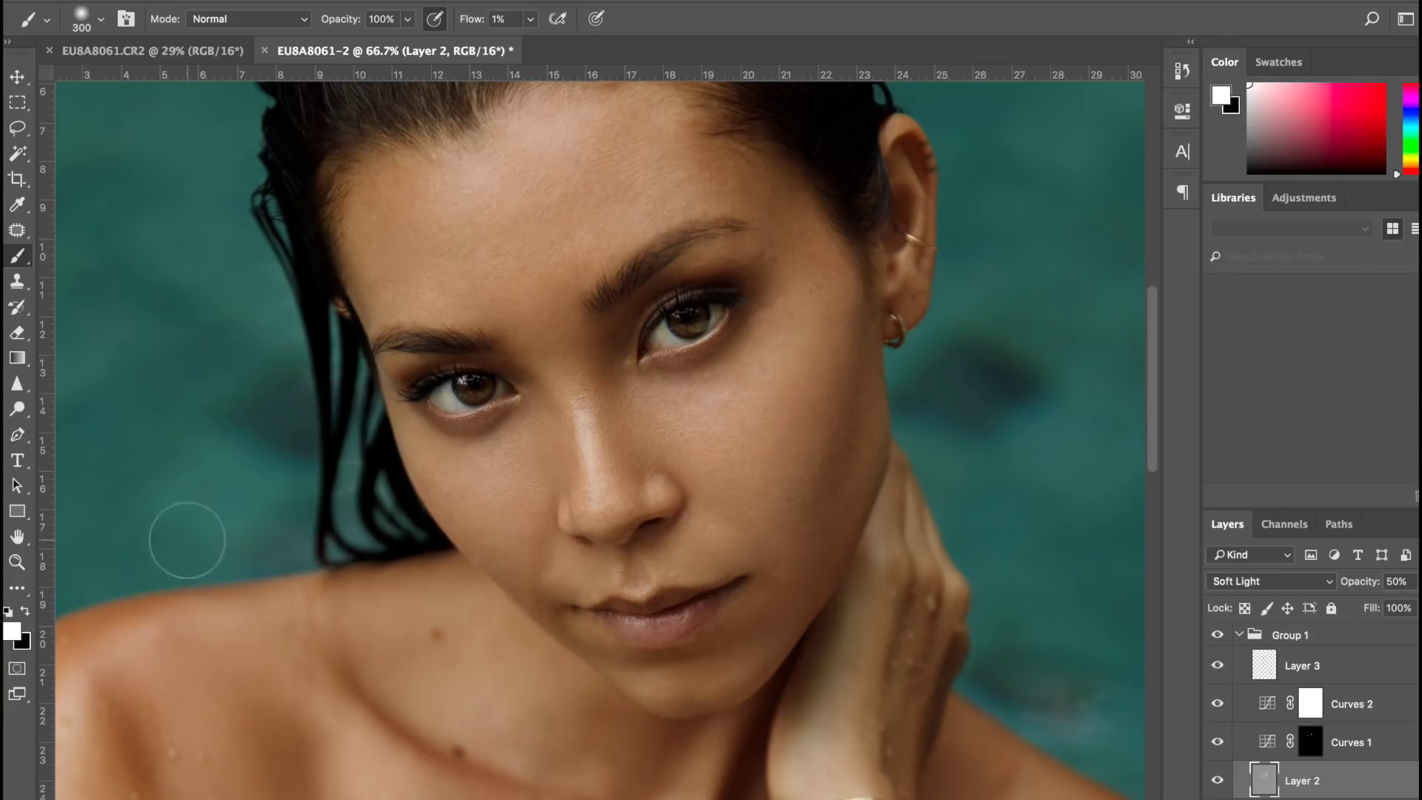
key(bracketleft)
key(bracketleft)
key(bracketleft)
key(bracketleft)
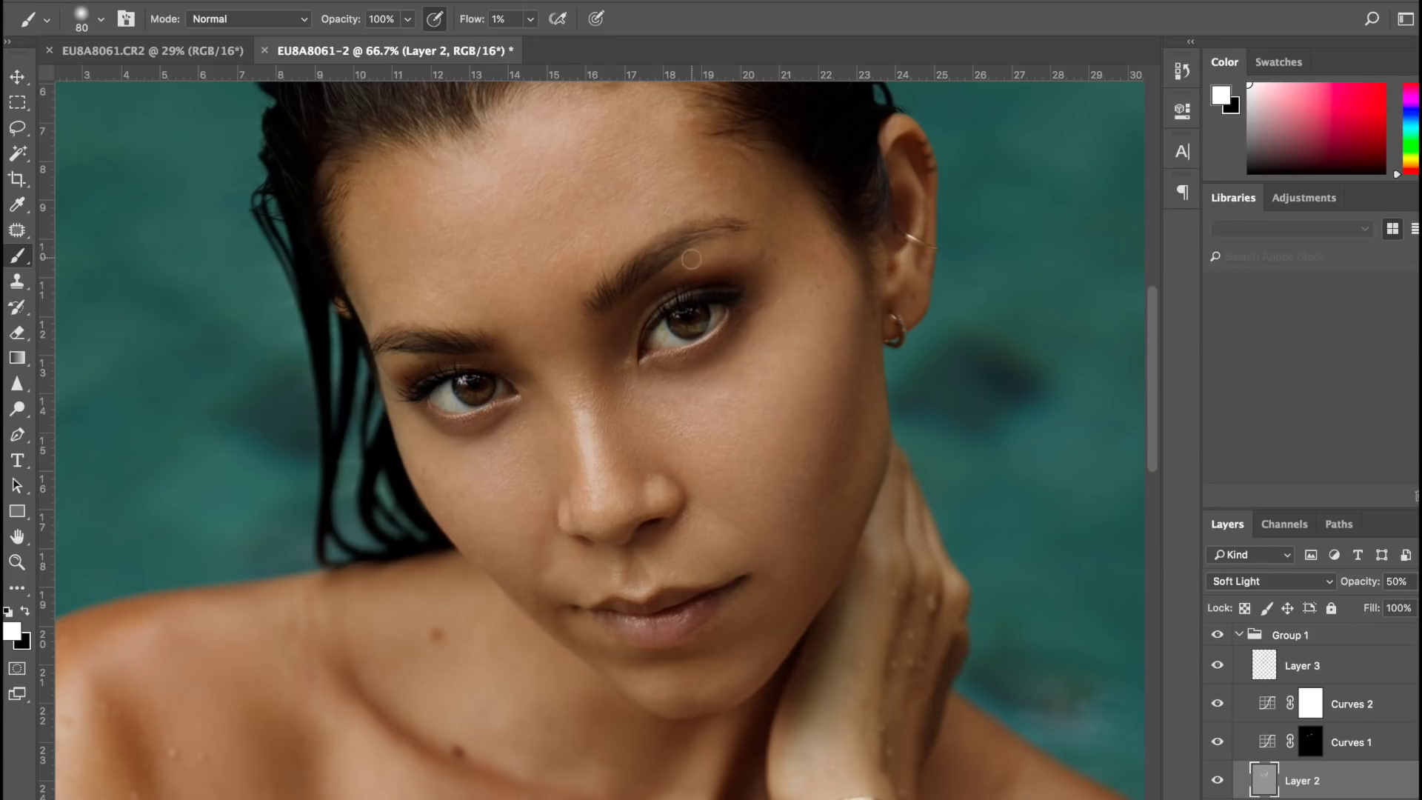
key(bracketright)
key(bracketright)
key(bracketright)
key(bracketright)
key(bracketright)
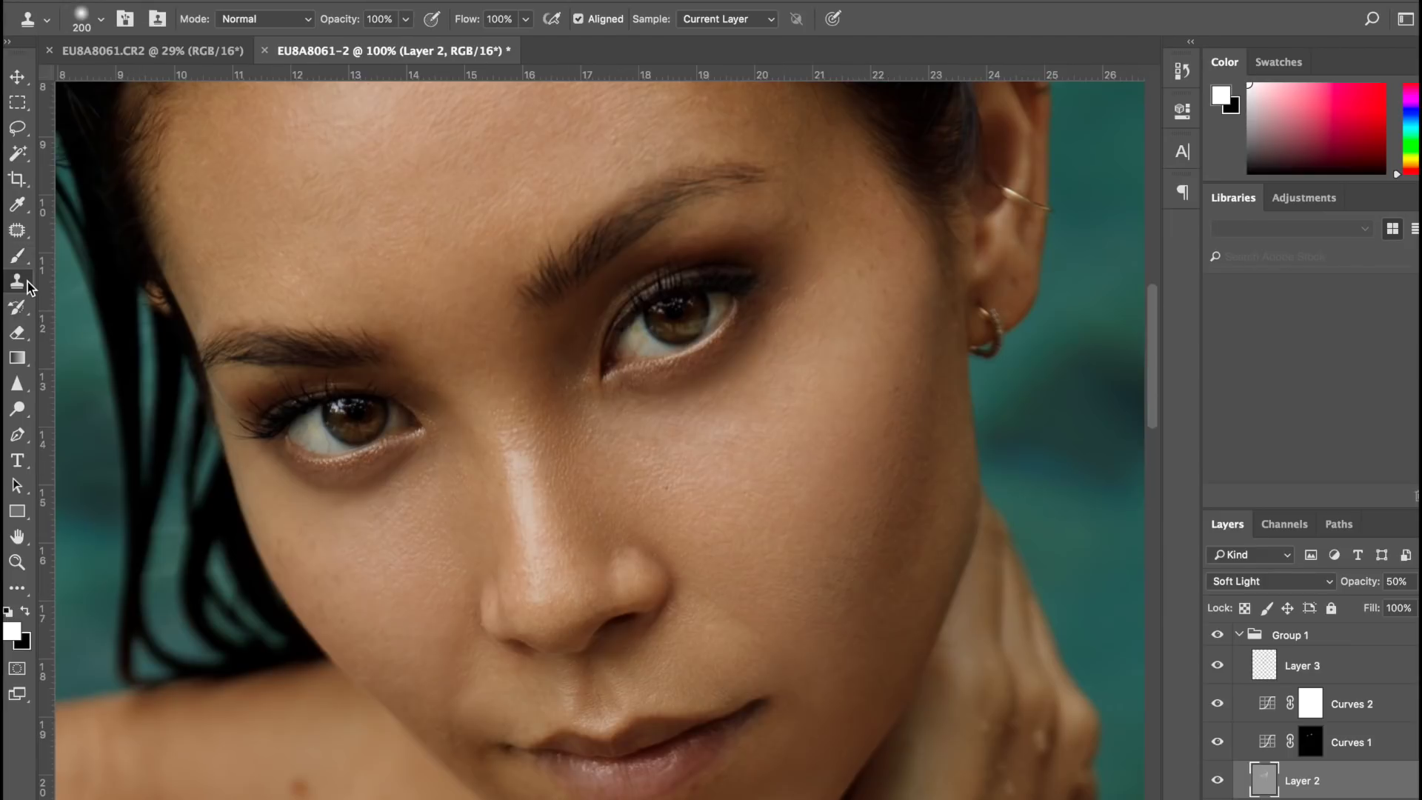
Switch to the Clone Stamp at size 70 and make Layer 1 active
click(17, 281)
click(85, 278)
key(bracketleft)
key(bracketleft)
key(bracketleft)
key(bracketleft)
key(bracketleft)
key(bracketleft)
key(bracketleft)
scroll(1282, 719, down, 2)
click(1292, 755)
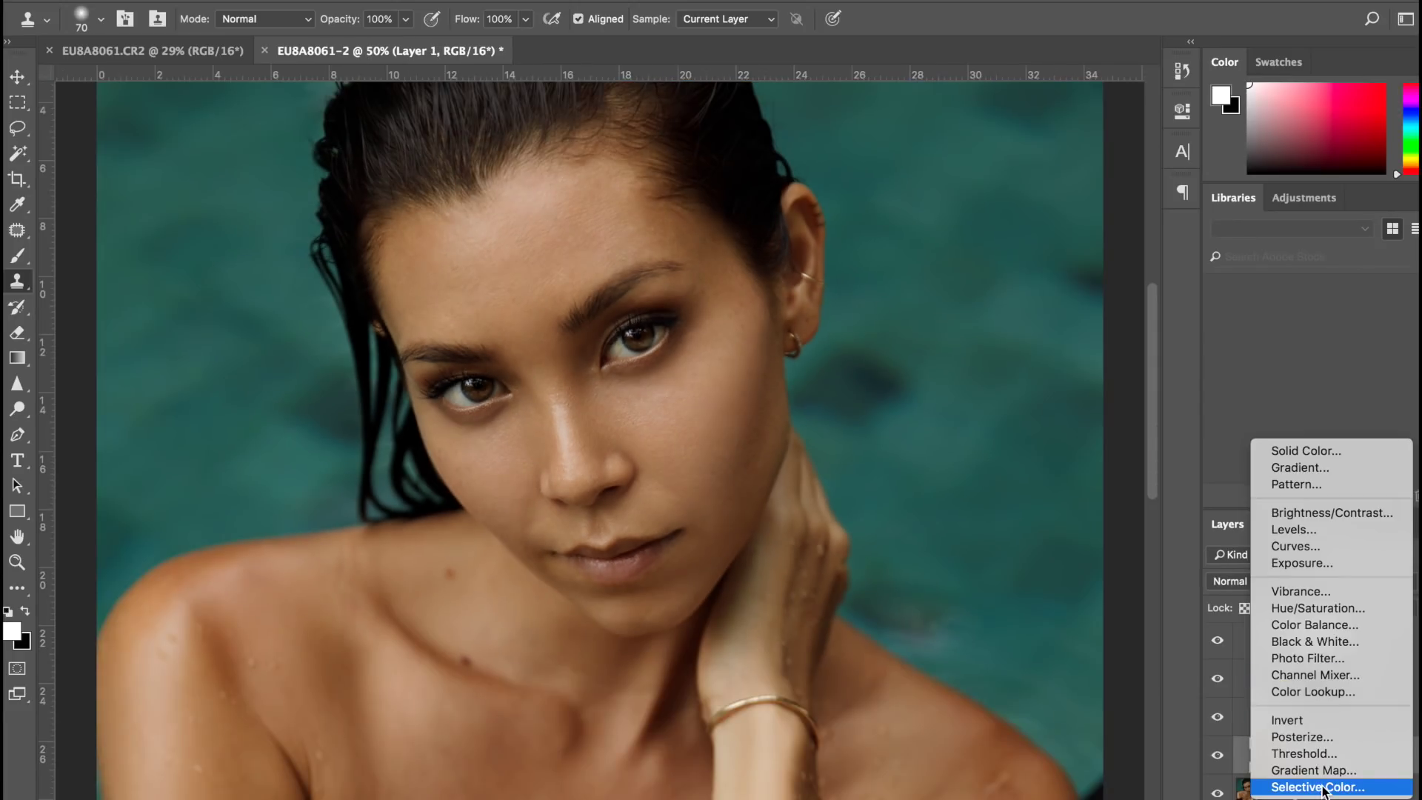
Add a Selective Color layer setting Yellow to -23 in the Reds
click(1323, 787)
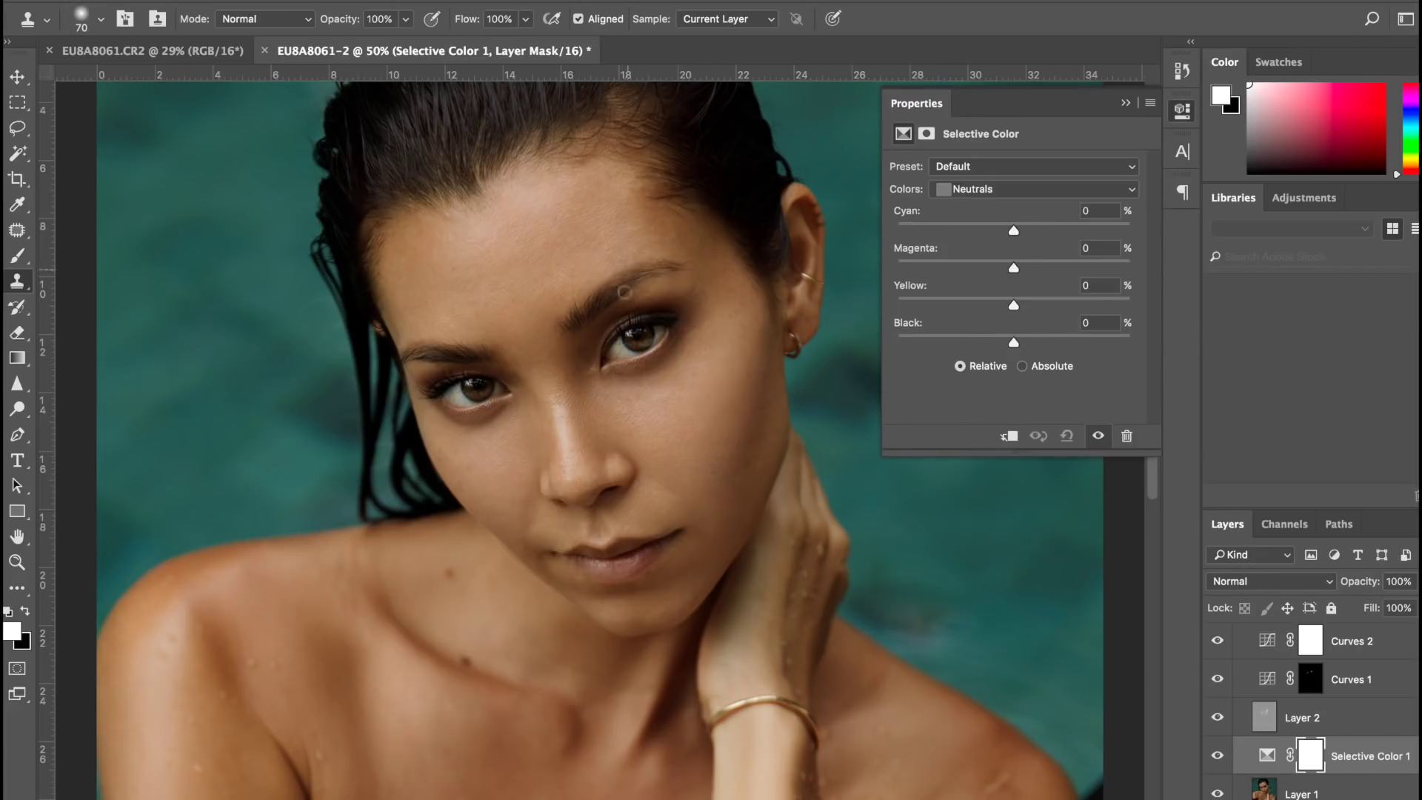
click(977, 188)
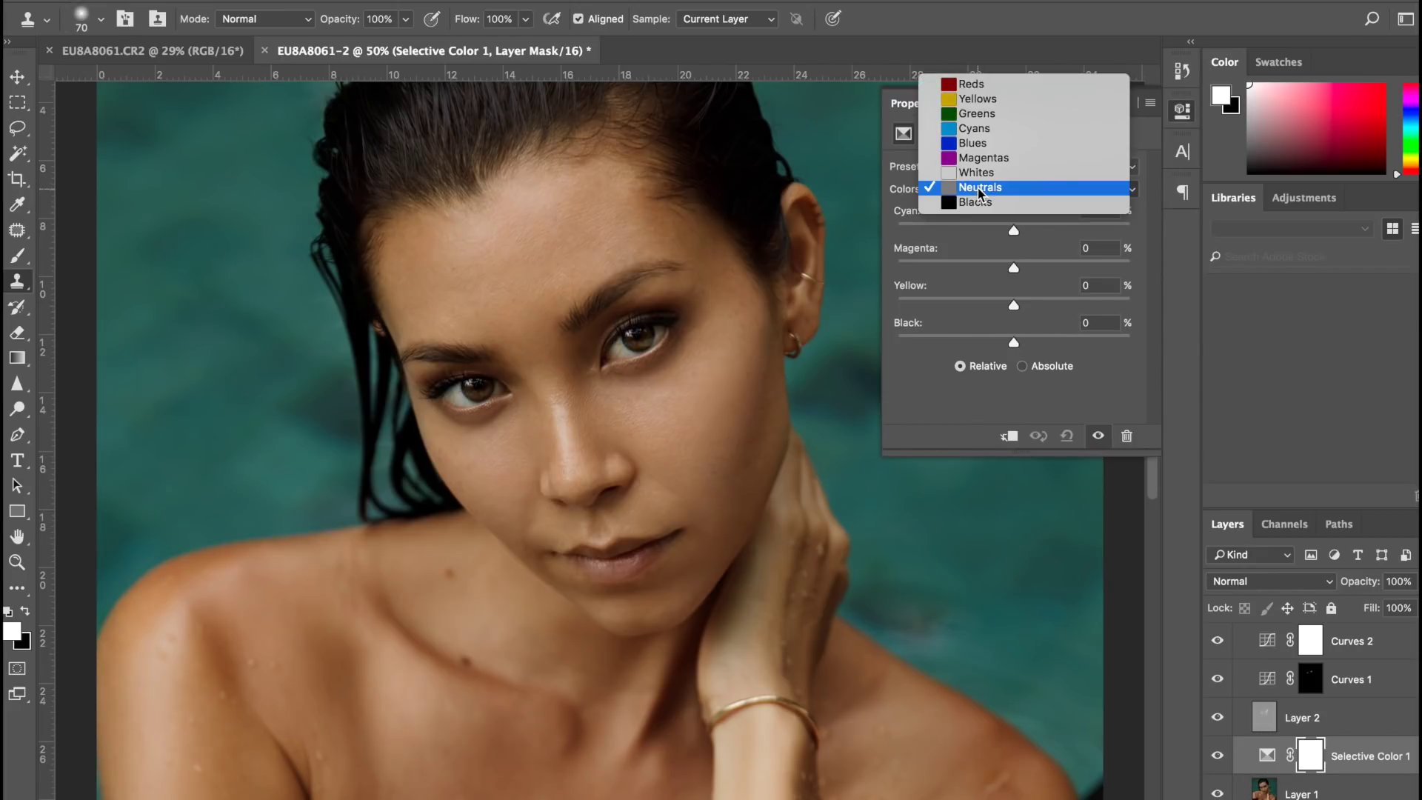
click(971, 87)
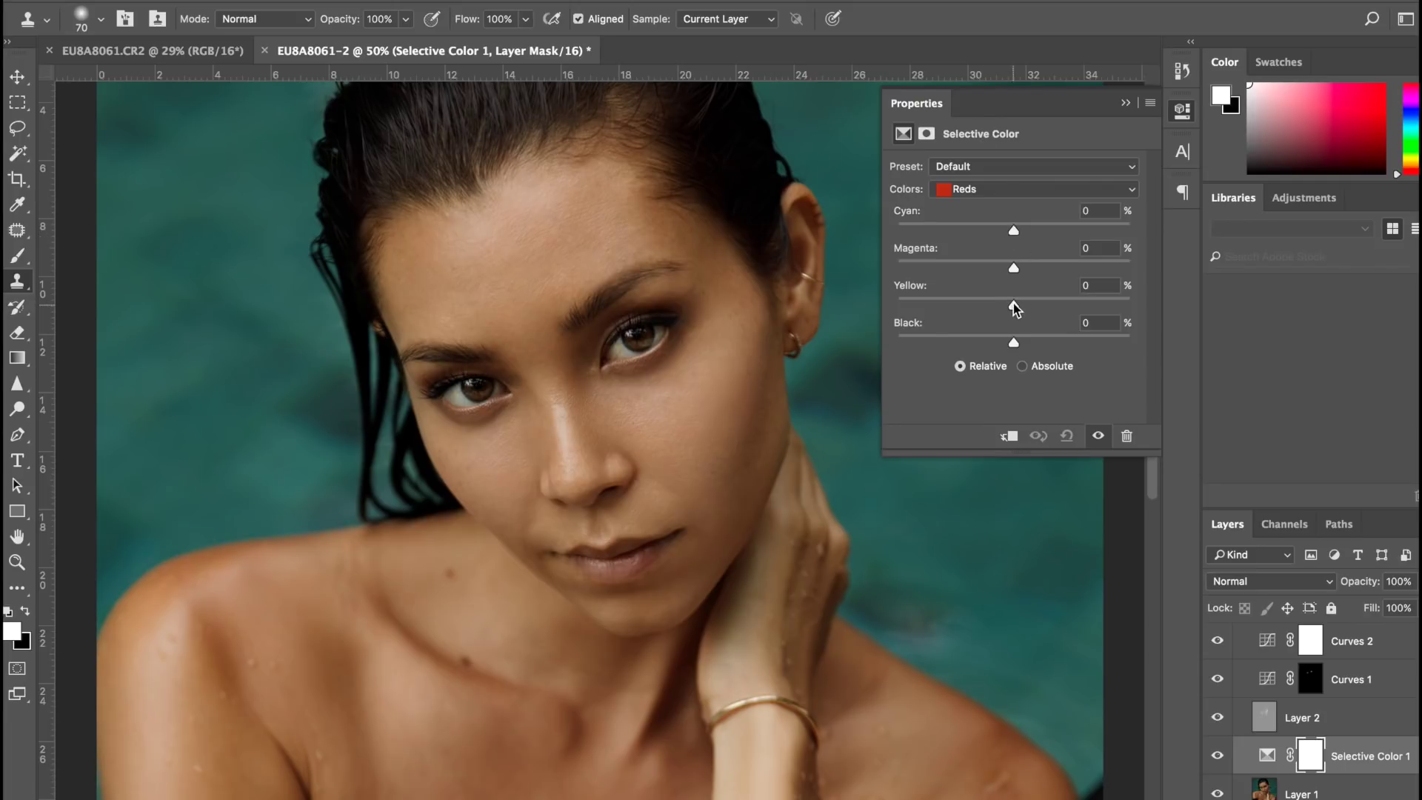
drag(1013, 302, 985, 303)
mouse_move(1023, 292)
mouse_down()
mouse_move(986, 288)
mouse_move(1022, 269)
mouse_up()
click(1126, 106)
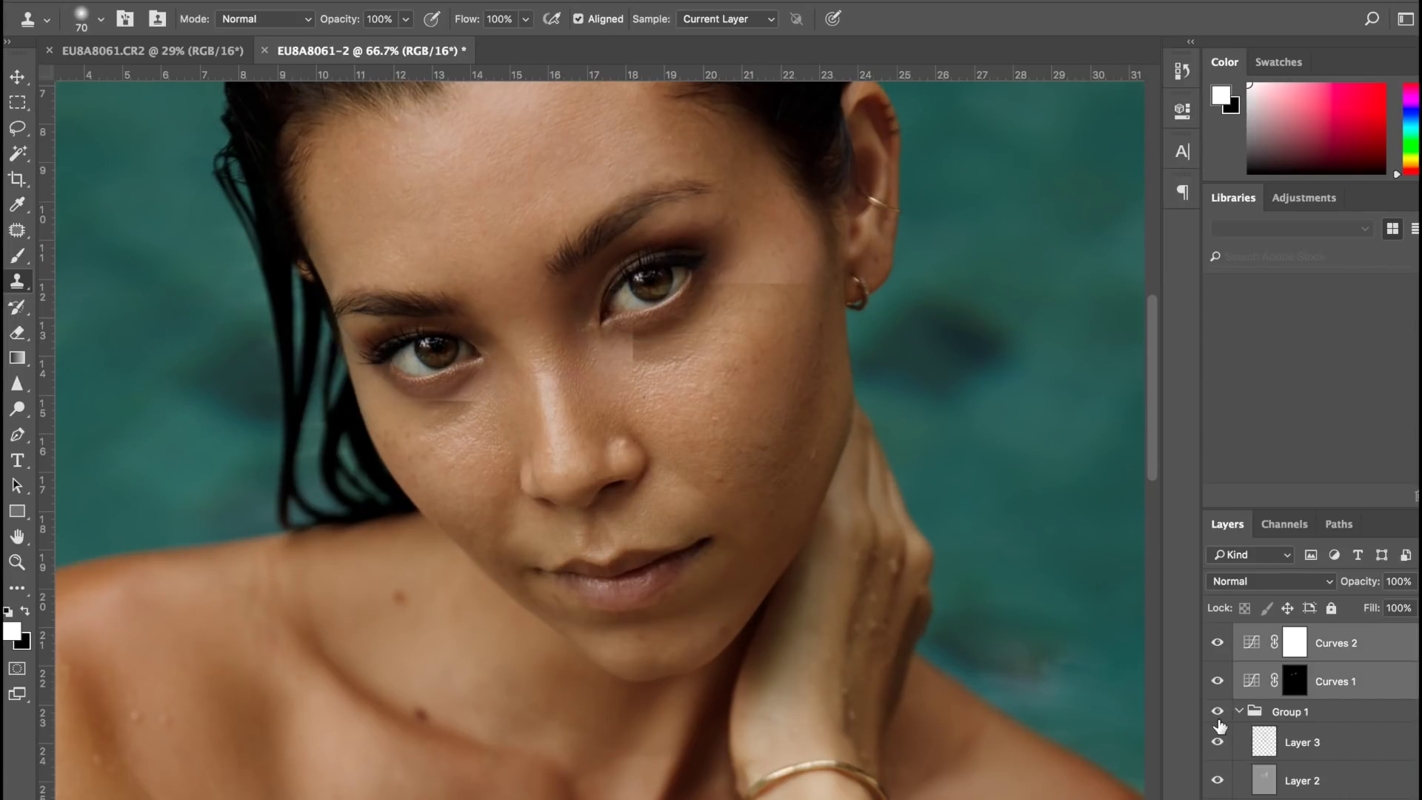
click(1218, 717)
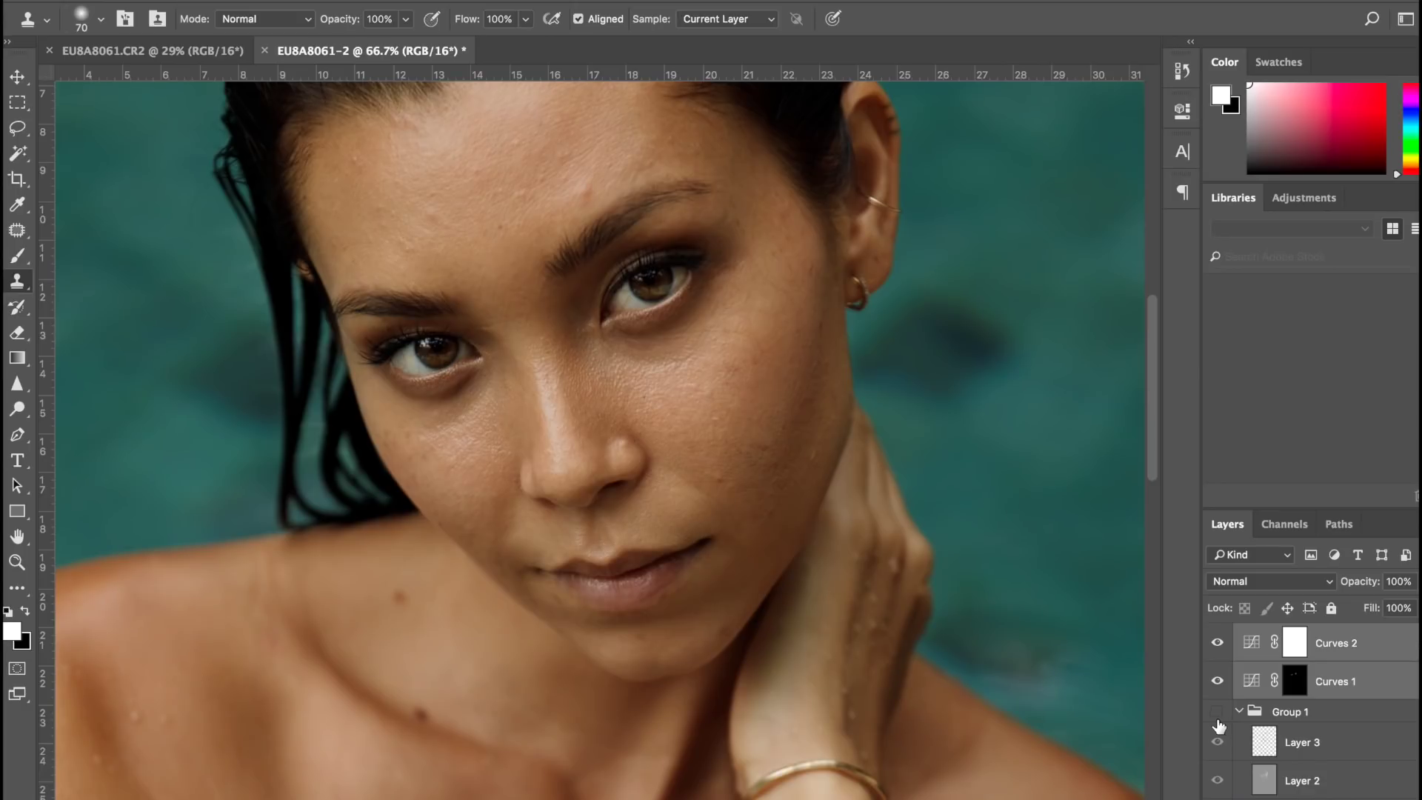
key(ctrl+plus)
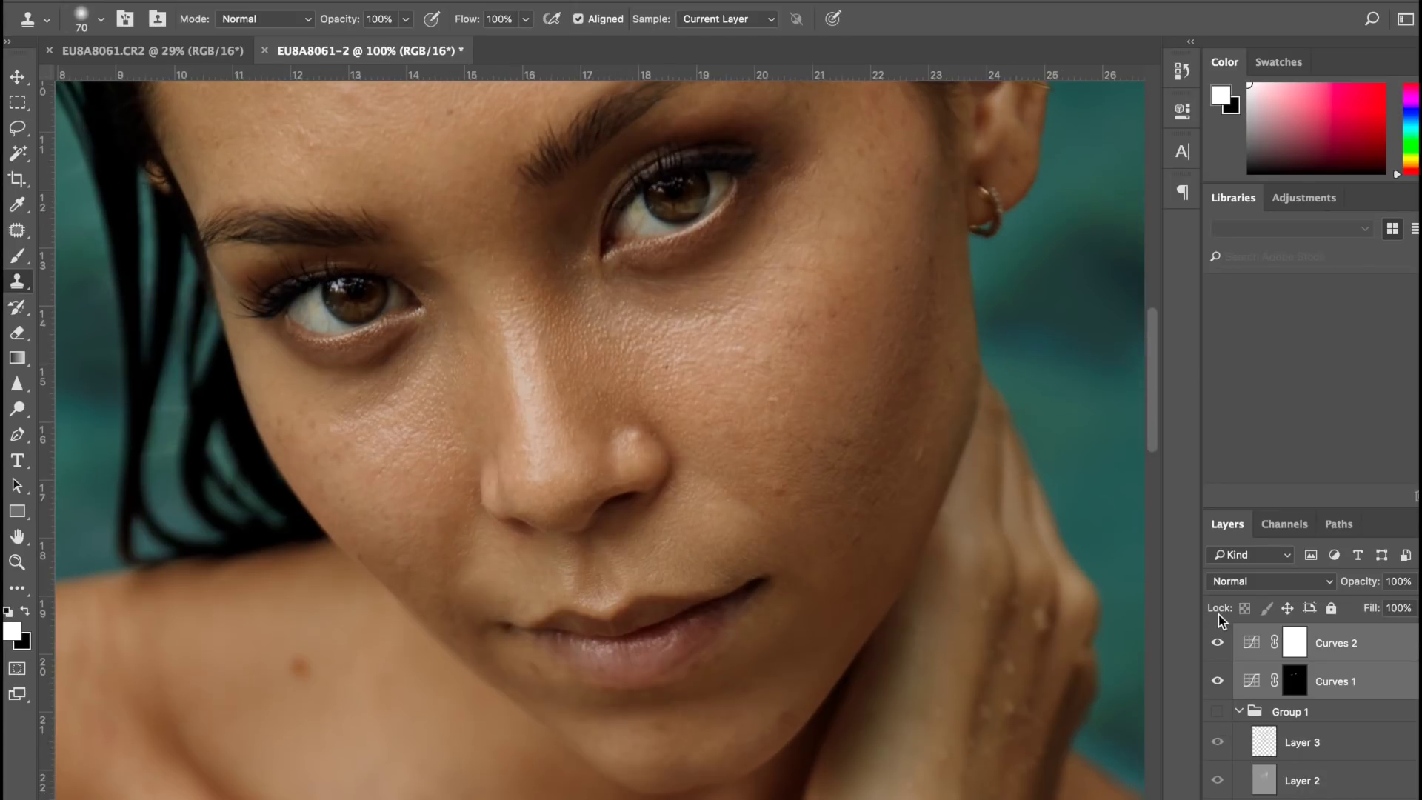
click(1218, 713)
click(1217, 712)
scroll(804, 365, up, 3)
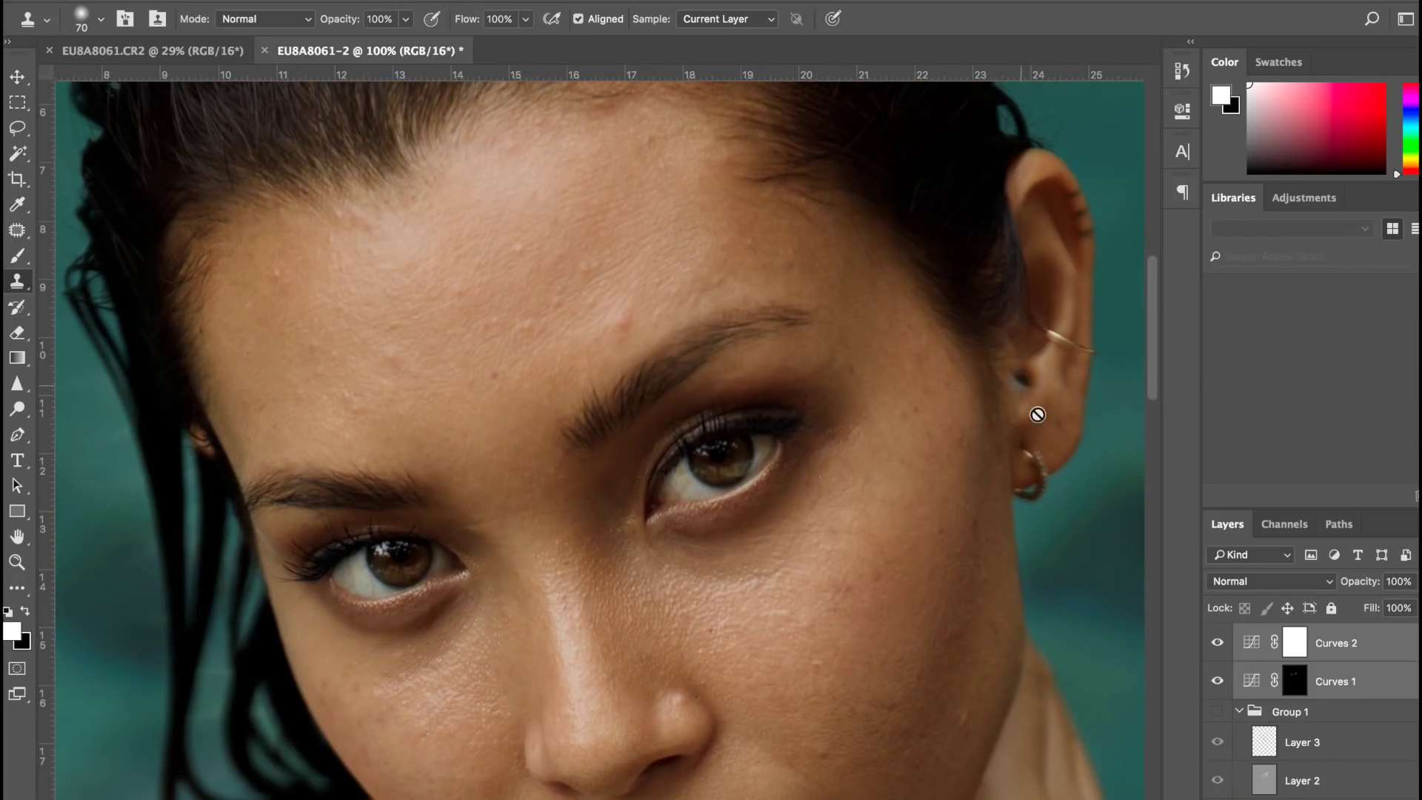
click(1218, 714)
click(1219, 714)
key(ctrl+0)
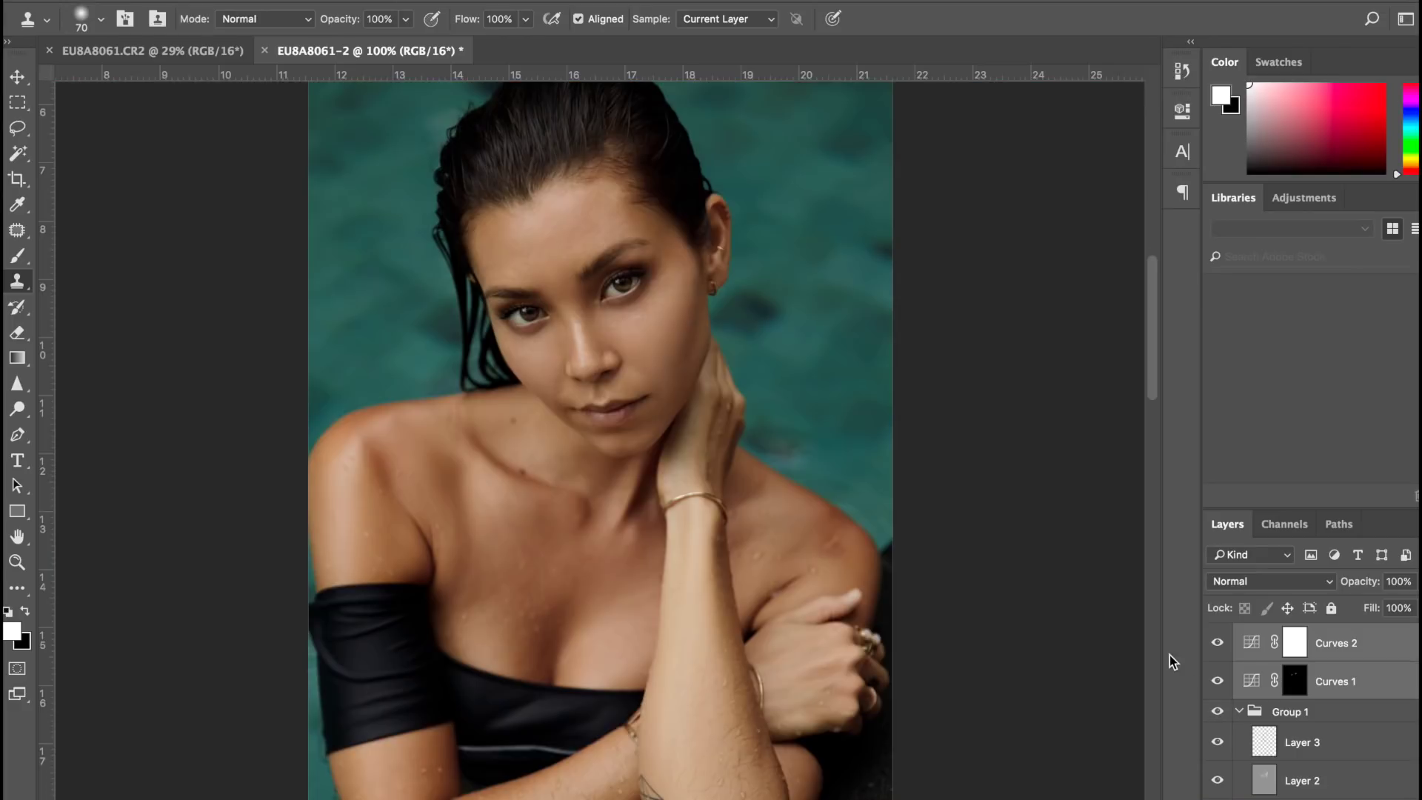